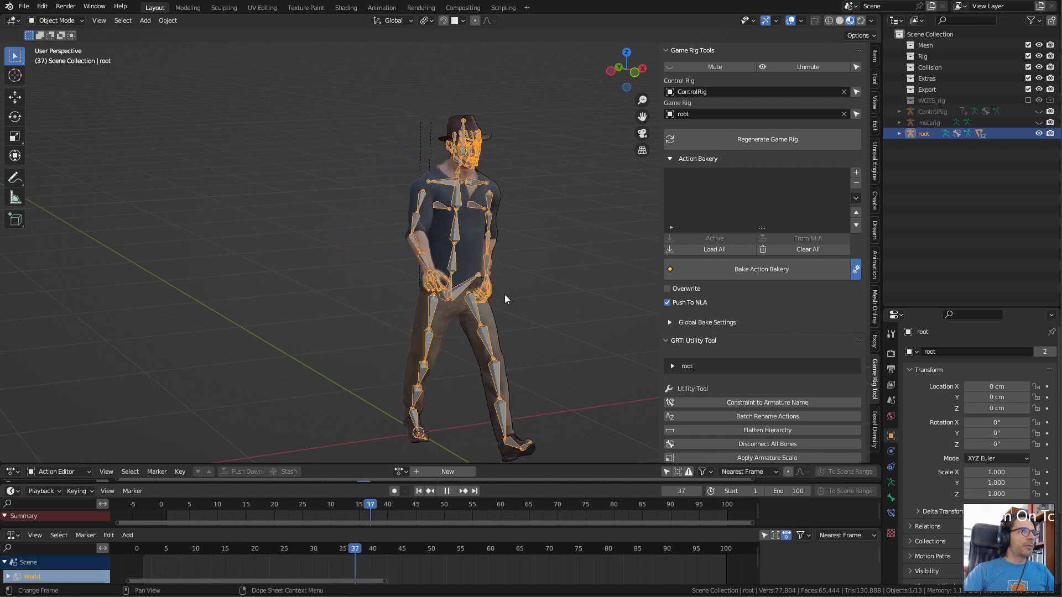
- Play the timeline animation to check how the character moves with the game rig, and stop playback
{"action": "key", "text": "space"}
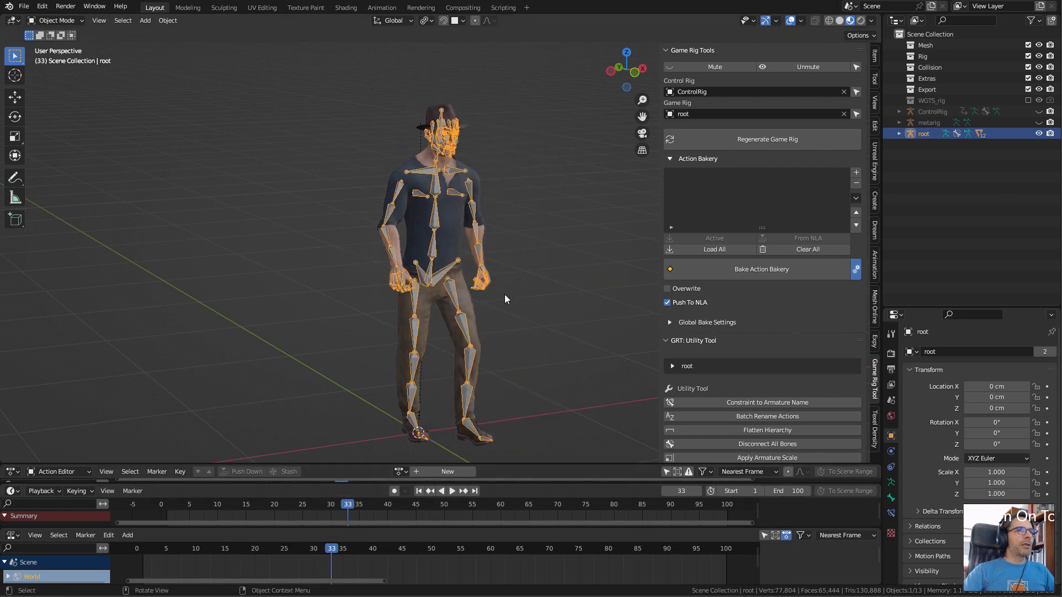
{"action": "key", "text": "space"}
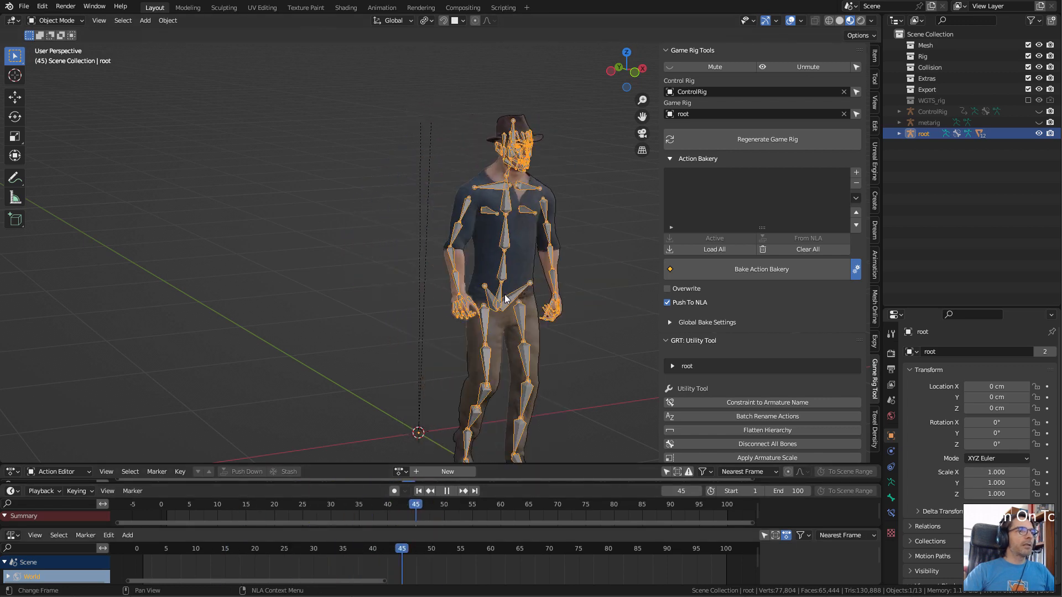
{"action": "key", "text": "space"}
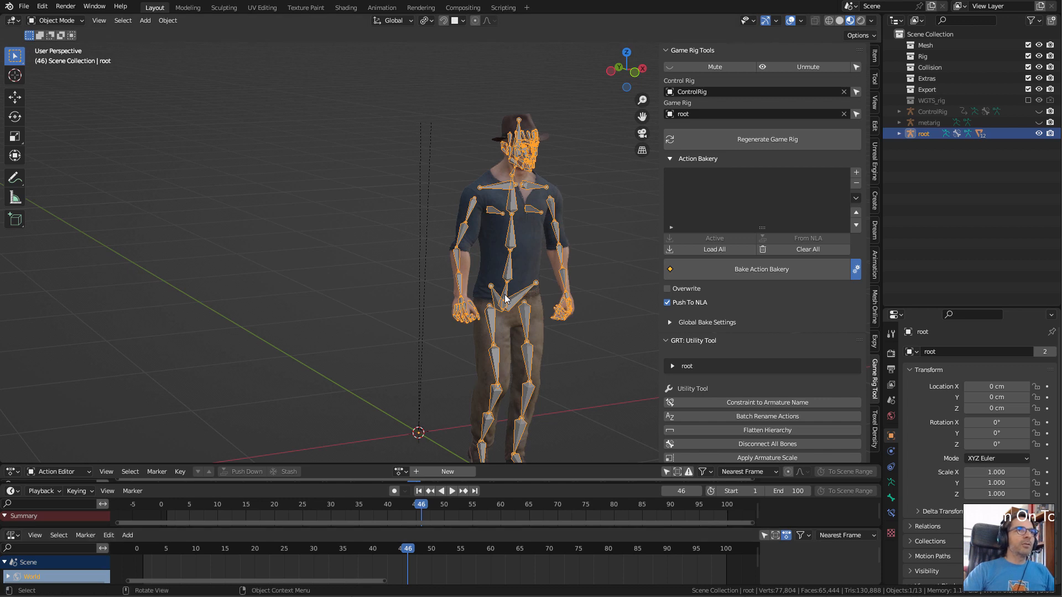
- Add the character's shirt, hat, body, pants and boots meshes to the selection together with the root armature
{"action": "left_click", "coordinate": [56, 21]}
{"action": "left_click", "coordinate": [55, 21]}
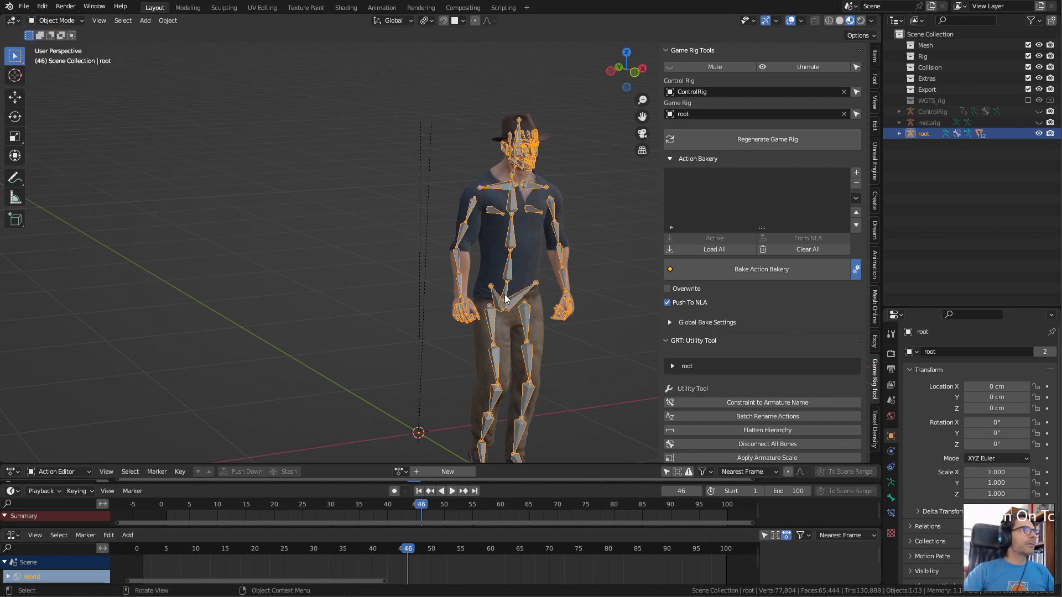
{"action": "key", "text": "alt+a"}
{"action": "left_click", "coordinate": [505, 299]}
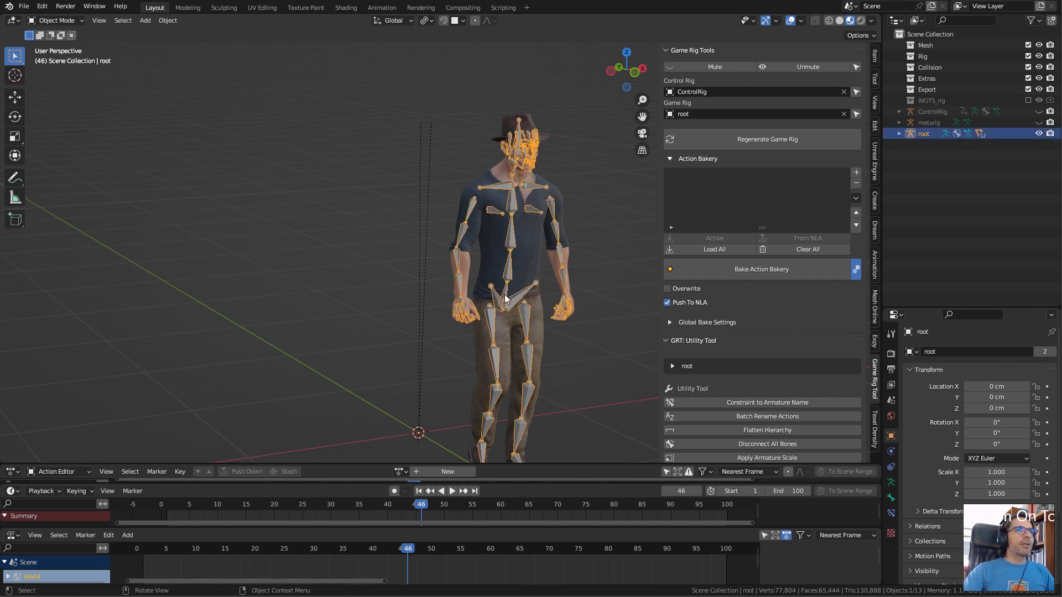
{"action": "left_click", "coordinate": [505, 299], "text": "shift"}
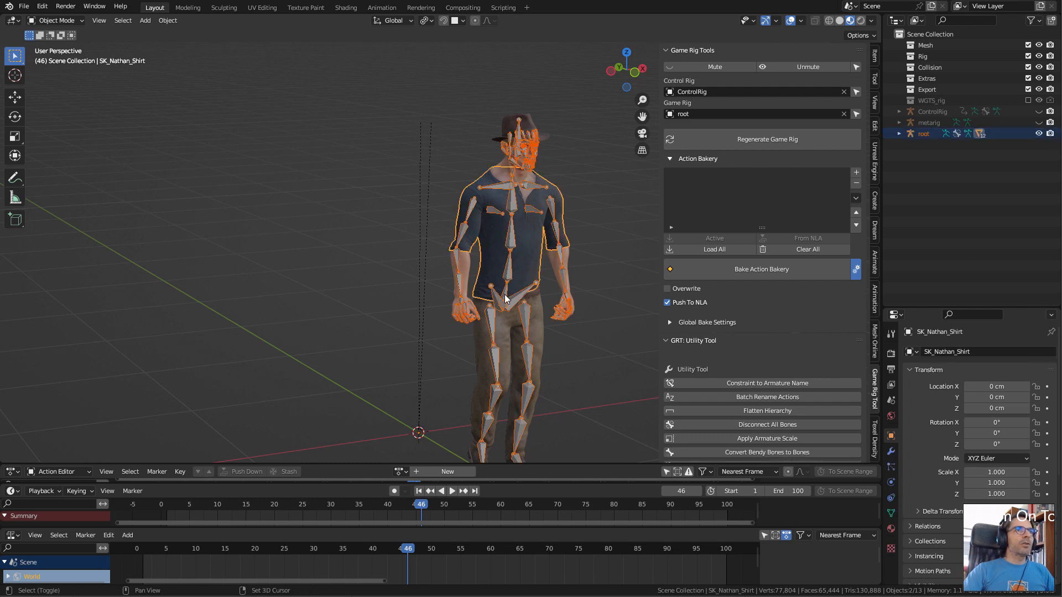
{"action": "left_click", "coordinate": [505, 299], "text": "shift"}
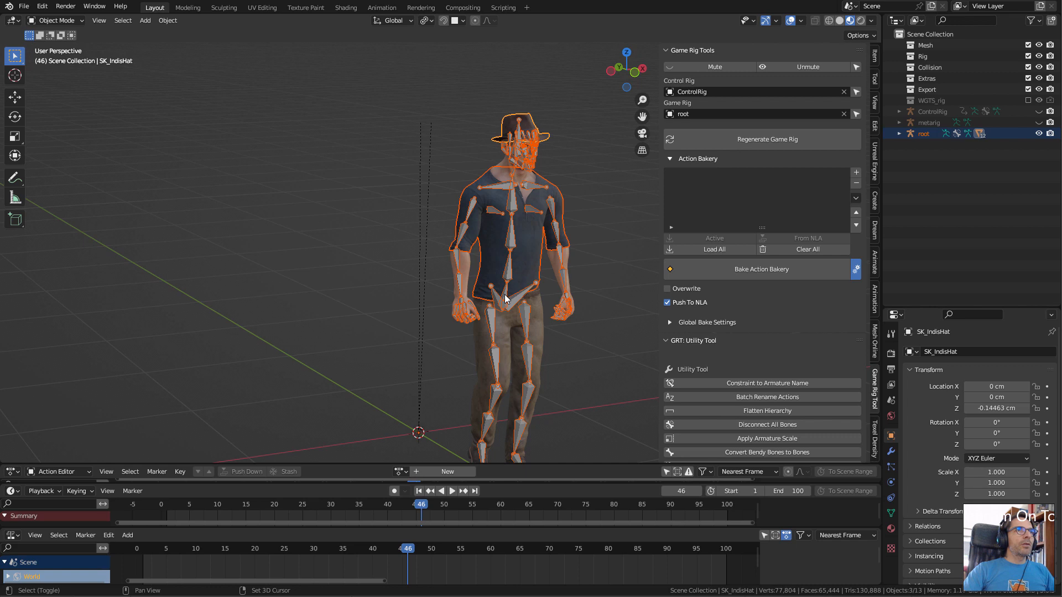
{"action": "left_click", "coordinate": [505, 299], "text": "shift"}
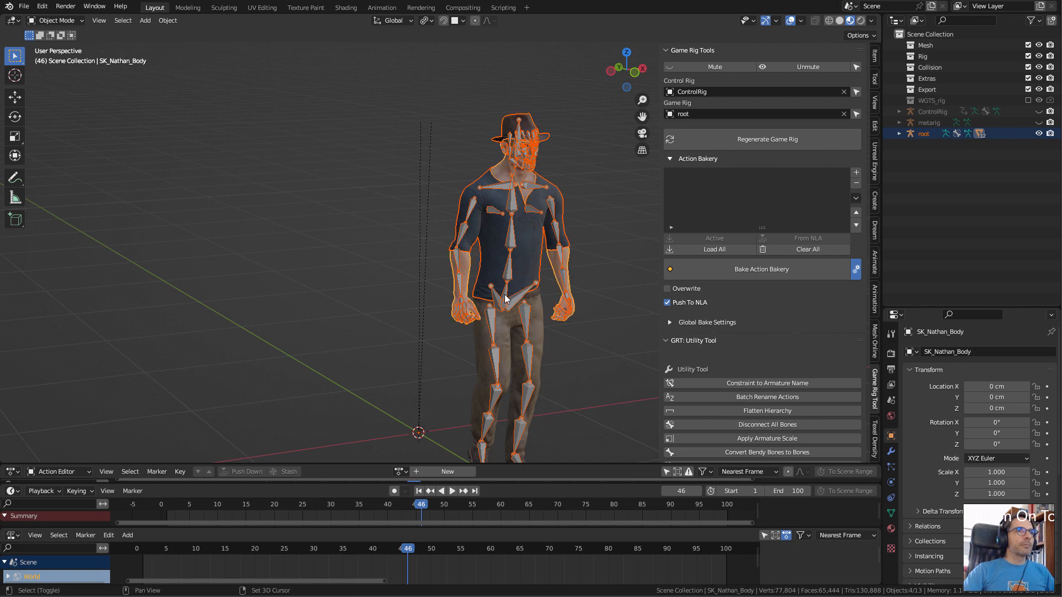
{"action": "left_click", "coordinate": [505, 298], "text": "shift"}
{"action": "scroll", "coordinate": [505, 298], "scroll_direction": "down", "scroll_amount": 5, "text": "shift"}
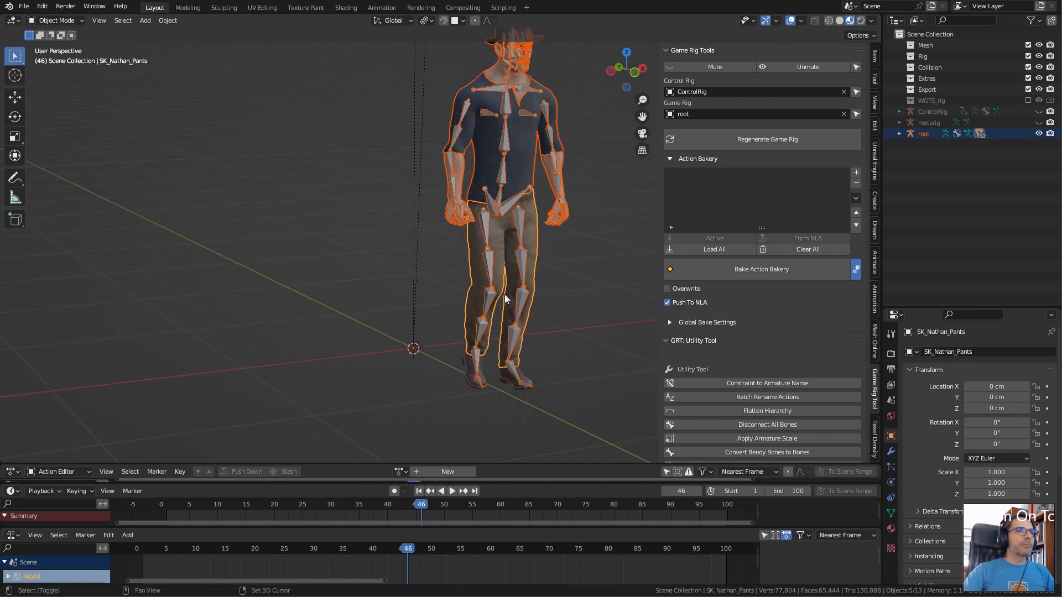
{"action": "left_click", "coordinate": [505, 298], "text": "shift"}
{"action": "middle_click_drag", "start_coordinate": [505, 299], "coordinate": [505, 298]}
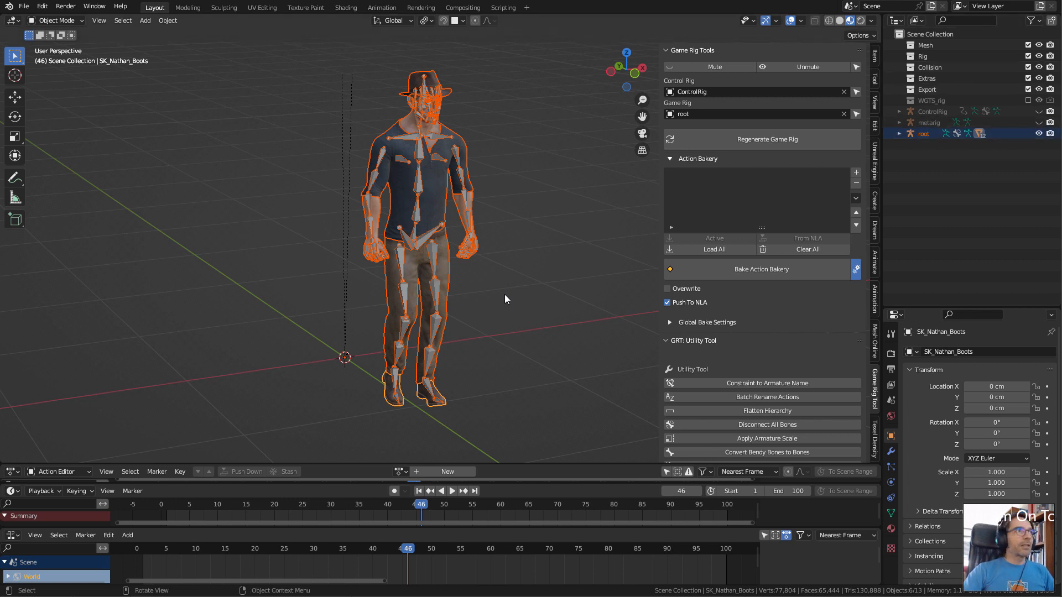
- Start an FBX export limited to the selected objects and review its transform and geometry options
{"action": "key", "text": "F4"}
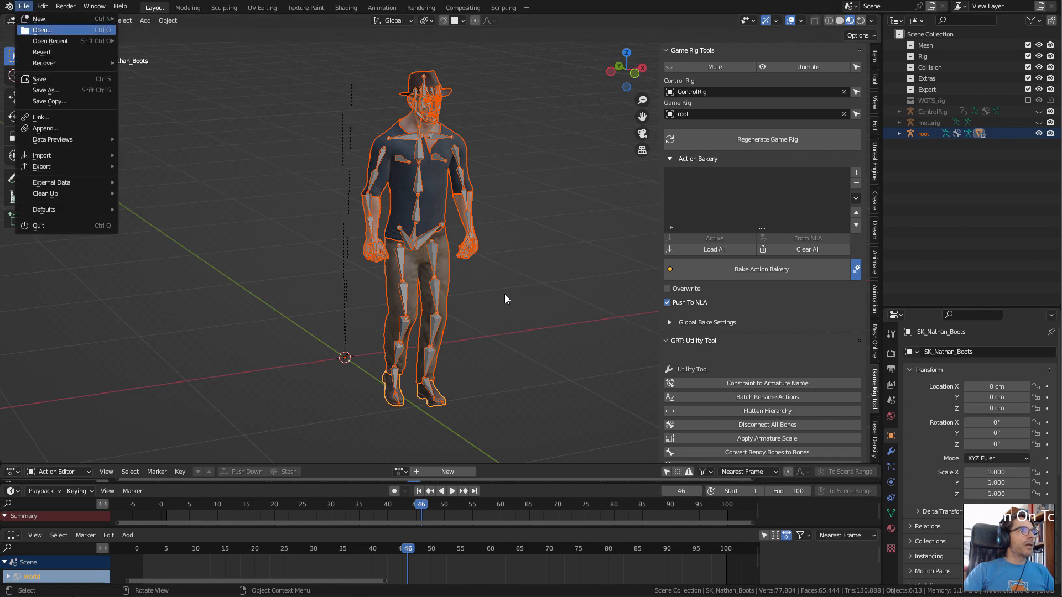
{"action": "mouse_move", "coordinate": [66, 166]}
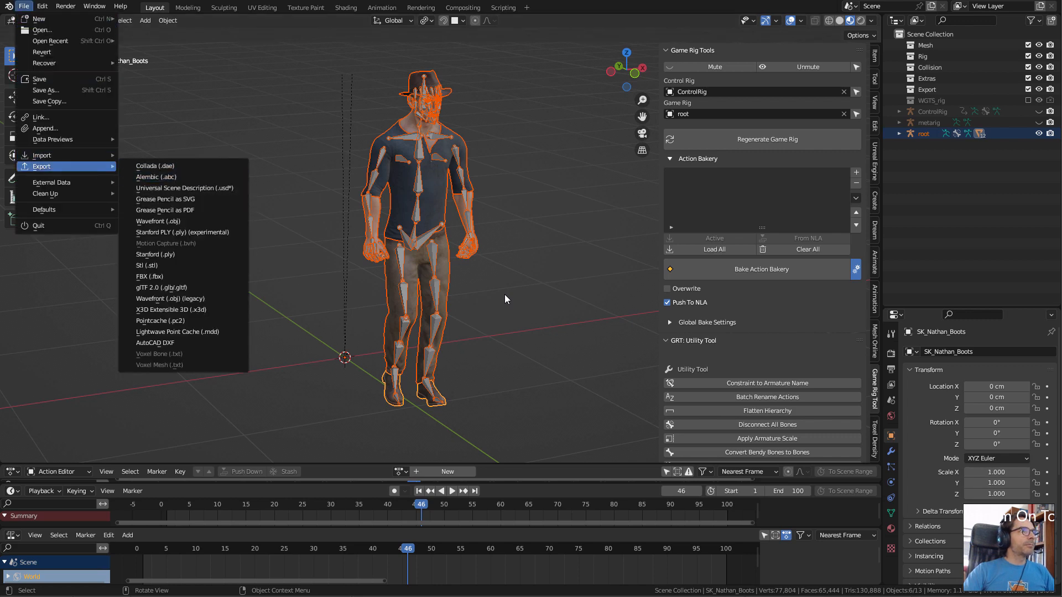
{"action": "key", "text": "Return"}
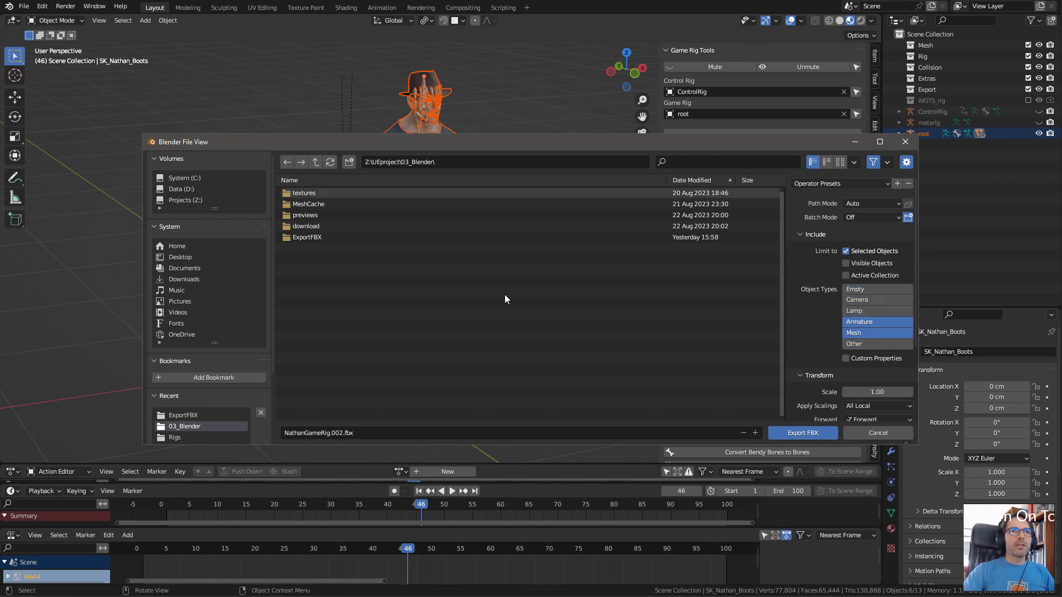
{"action": "left_click_drag", "start_coordinate": [731, 143], "coordinate": [702, 86]}
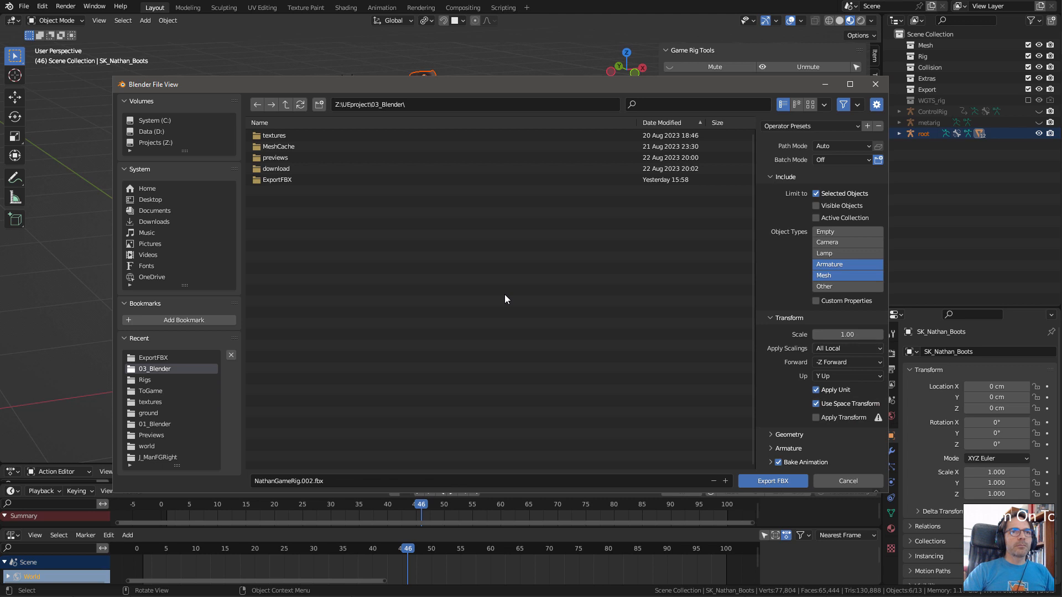
{"action": "left_click", "coordinate": [789, 435]}
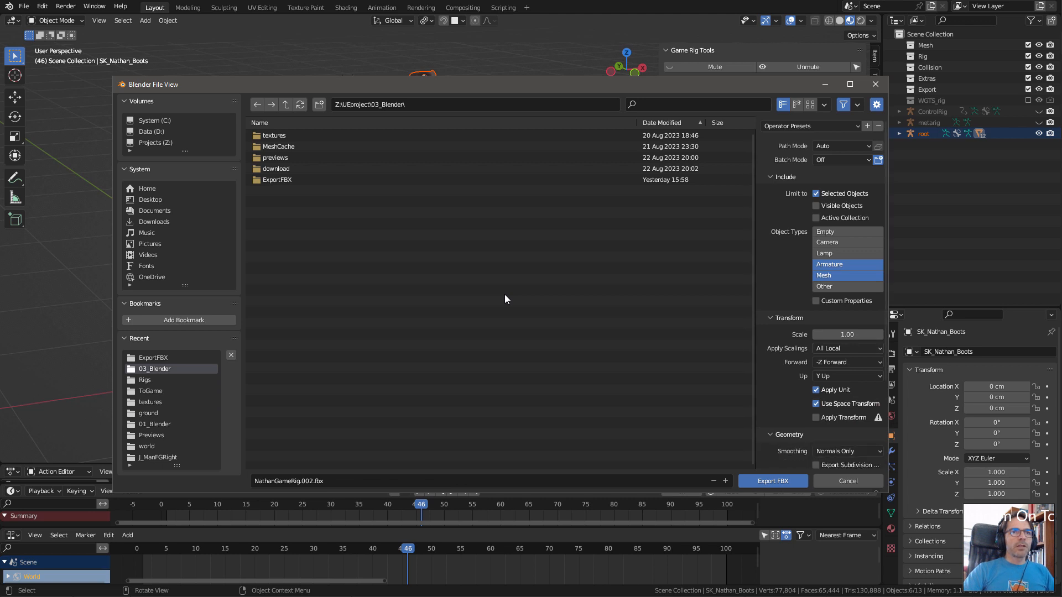
{"action": "scroll", "coordinate": [821, 294], "scroll_direction": "down", "scroll_amount": 4}
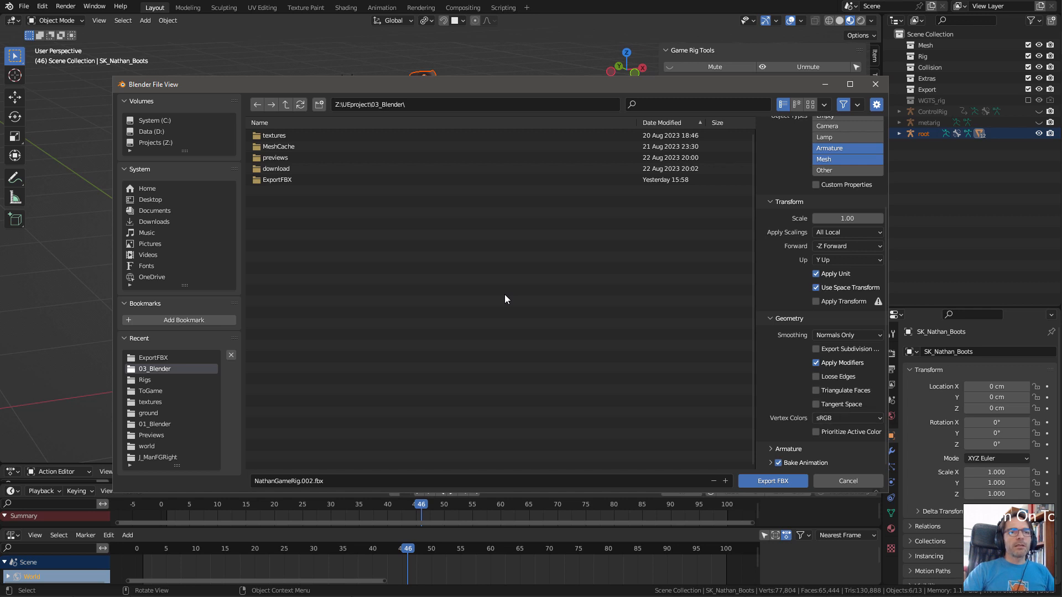
{"action": "scroll", "coordinate": [820, 293], "scroll_direction": "down", "scroll_amount": 3}
{"action": "scroll", "coordinate": [821, 293], "scroll_direction": "down", "scroll_amount": 4}
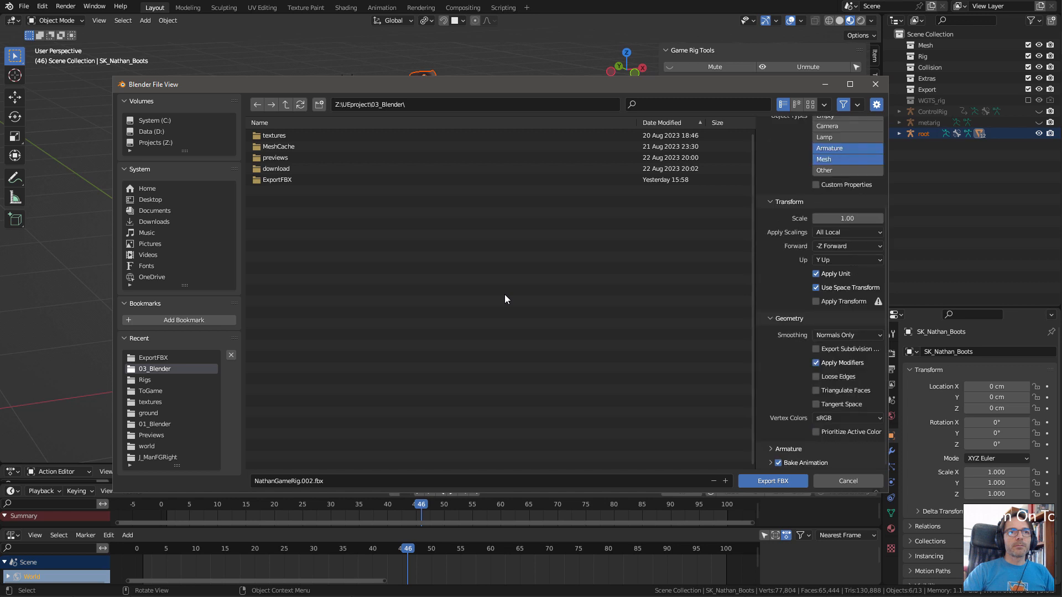
{"action": "scroll", "coordinate": [821, 294], "scroll_direction": "up", "scroll_amount": 4}
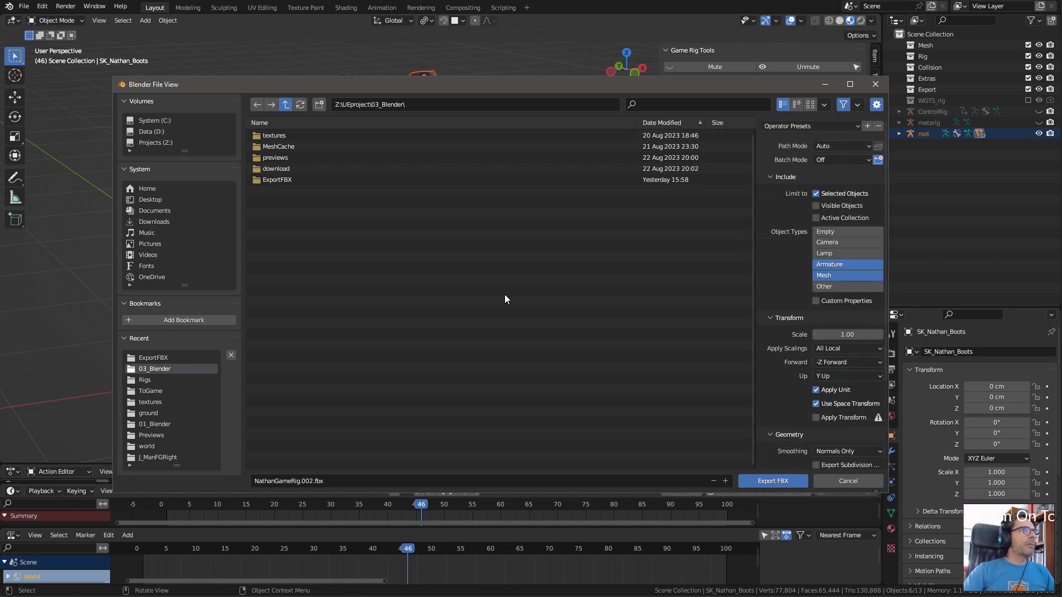
- Go up to the Z:\UEproject\ folder and name the export file SK_Nathan.fbx
{"action": "key", "text": "BackSpace"}
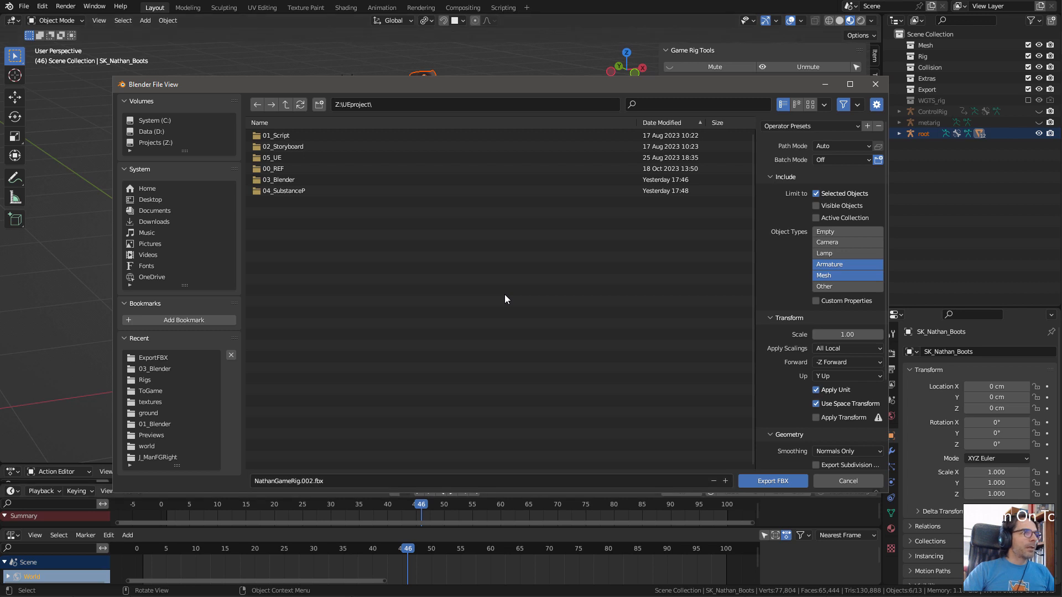
{"action": "key", "text": "Tab"}
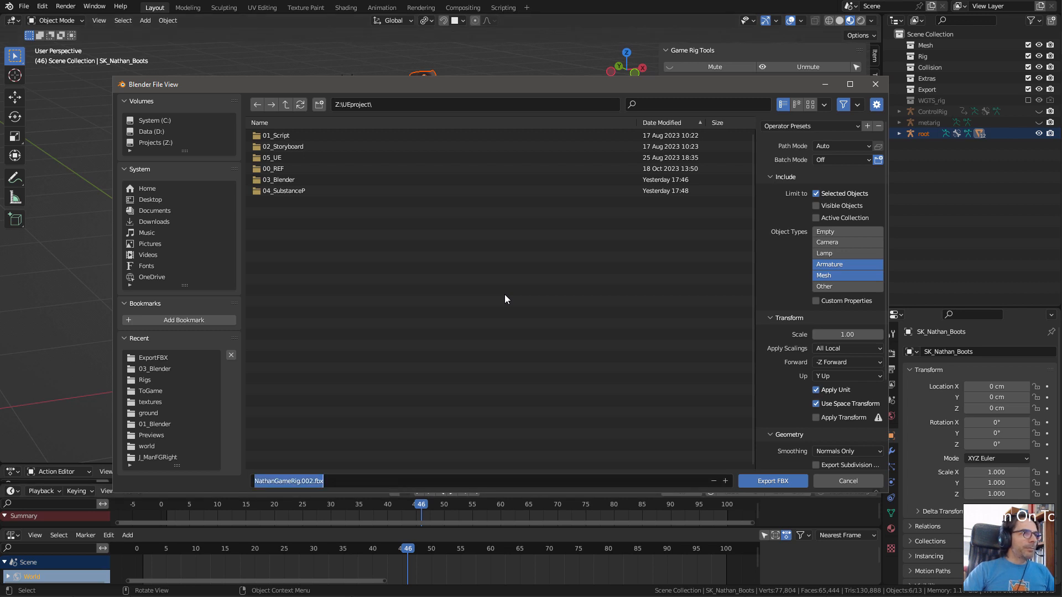
{"action": "key", "text": "Right"}
{"action": "key", "text": "Left"}
{"action": "key", "text": "Left"}
{"action": "key", "text": "Left"}
{"action": "key", "text": "Left"}
{"action": "key", "text": "BackSpace"}
{"action": "key", "text": "BackSpace"}
{"action": "key", "text": "BackSpace"}
{"action": "key", "text": "BackSpace"}
{"action": "key", "text": "BackSpace"}
{"action": "key", "text": "BackSpace"}
{"action": "key", "text": "BackSpace"}
{"action": "key", "text": "BackSpace"}
{"action": "key", "text": "BackSpace"}
{"action": "key", "text": "BackSpace"}
{"action": "key", "text": "BackSpace"}
{"action": "key", "text": "BackSpace"}
{"action": "key", "text": "BackSpace"}
{"action": "key", "text": "BackSpace"}
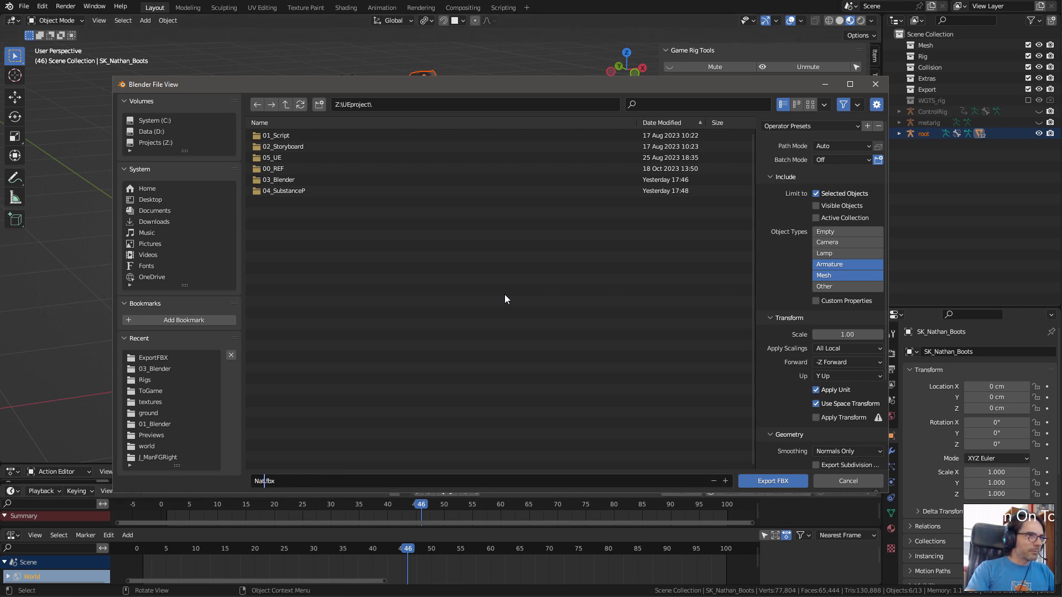
{"action": "key", "text": "BackSpace"}
{"action": "key", "text": "BackSpace"}
{"action": "key", "text": "BackSpace"}
{"action": "type", "text": "SK"}
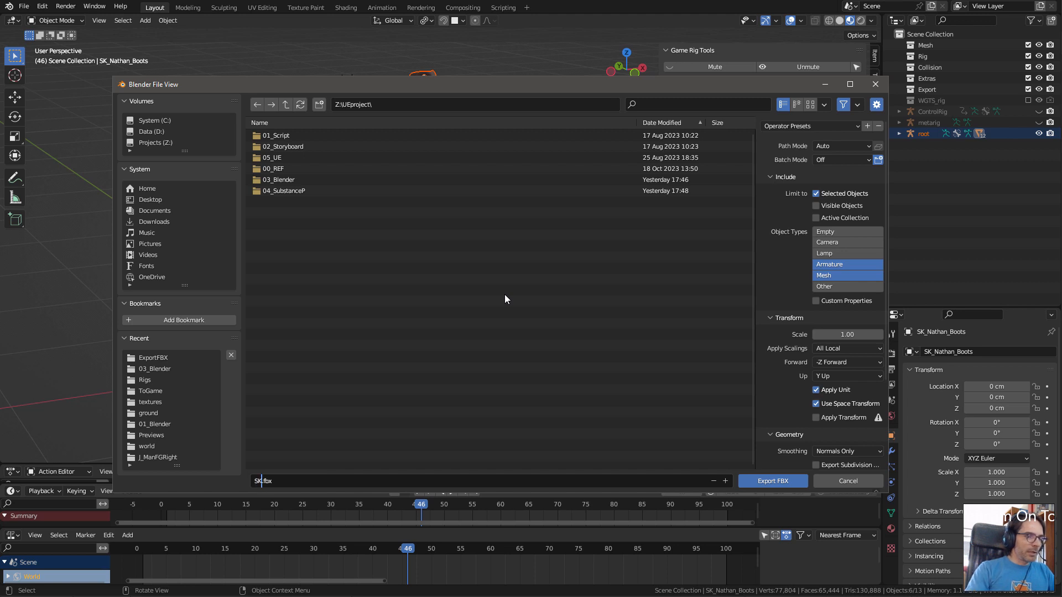
{"action": "type", "text": "_"}
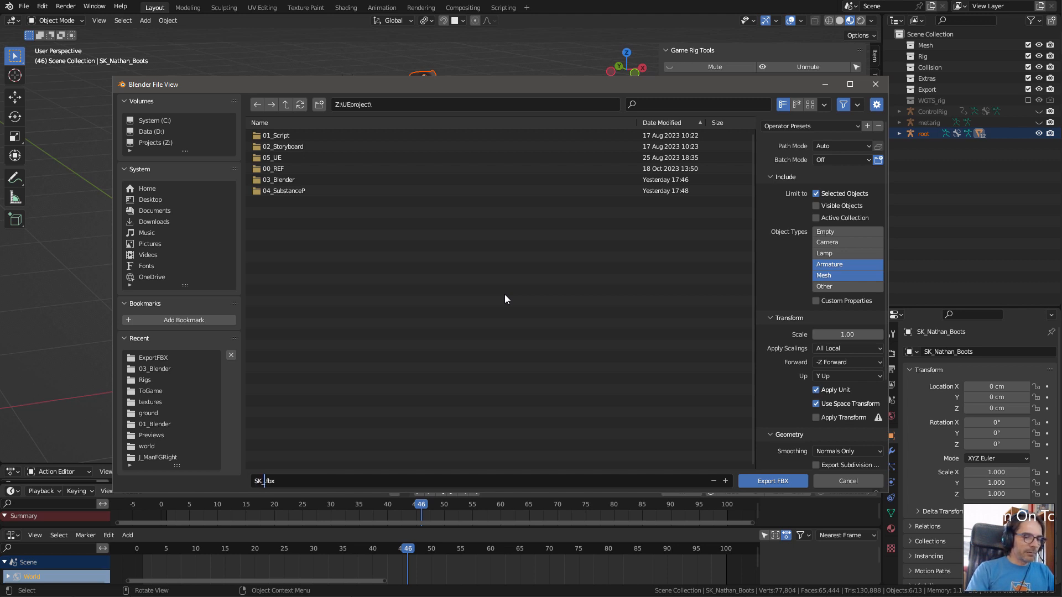
{"action": "type", "text": "Na"}
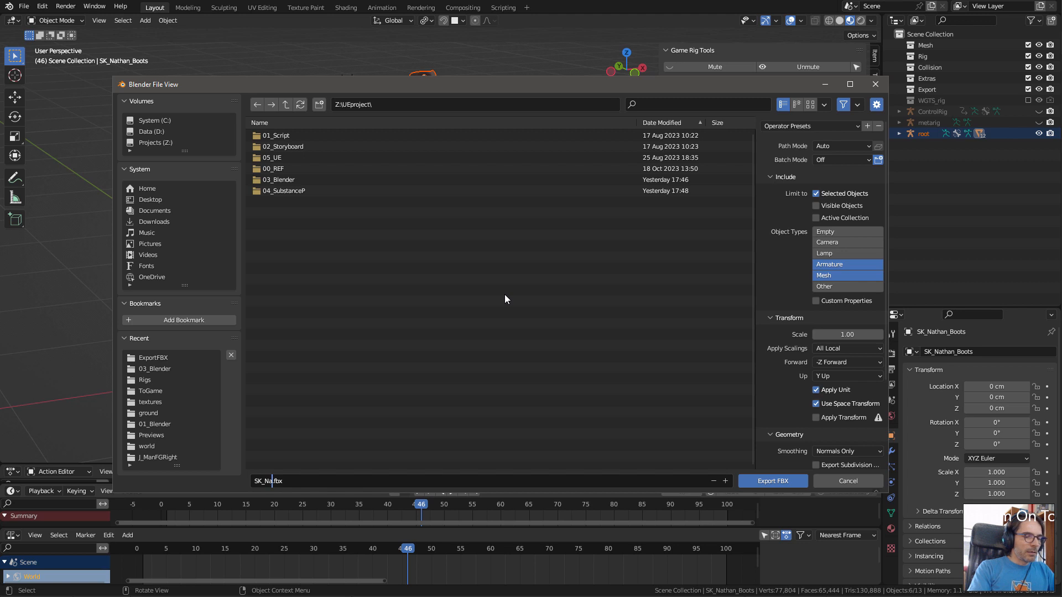
{"action": "type", "text": "than"}
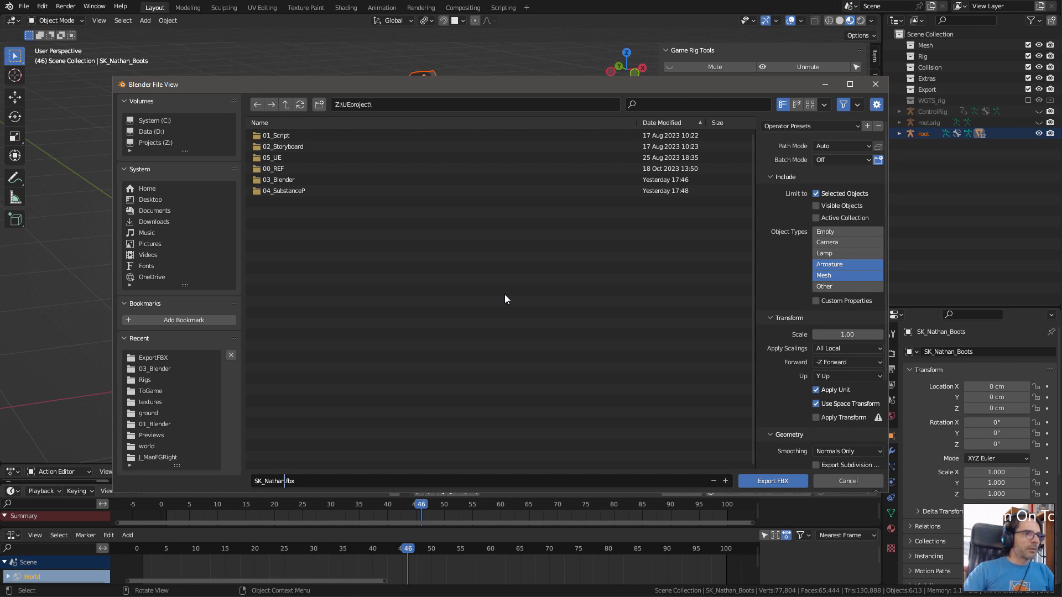
{"action": "key", "text": "Return"}
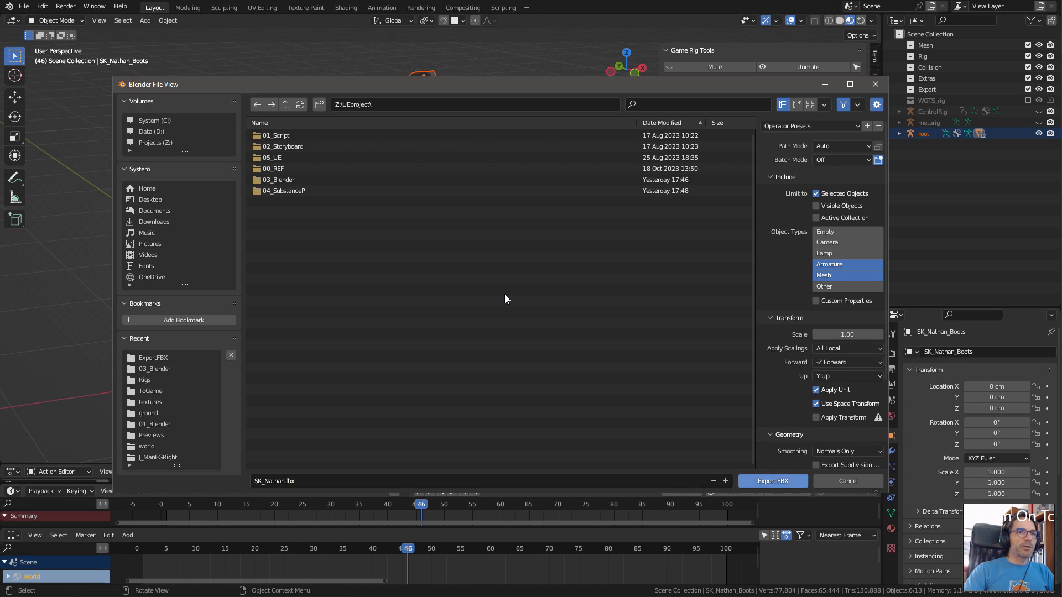
- Make Z:\UEproject\ the export destination and export the selected rig and meshes as FBX
{"action": "key", "text": "BackSpace"}
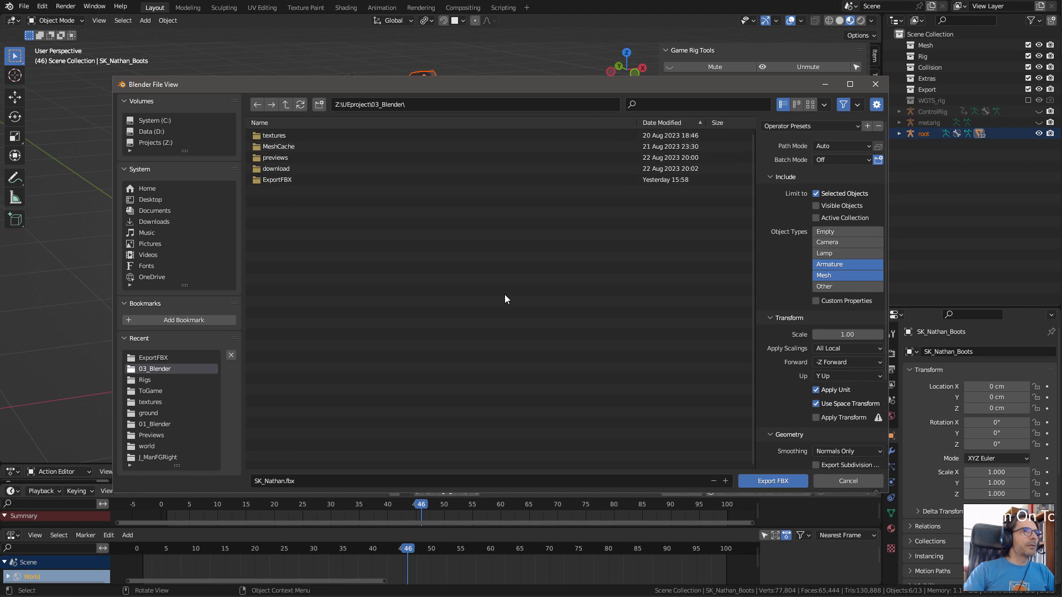
{"action": "left_click", "coordinate": [285, 105]}
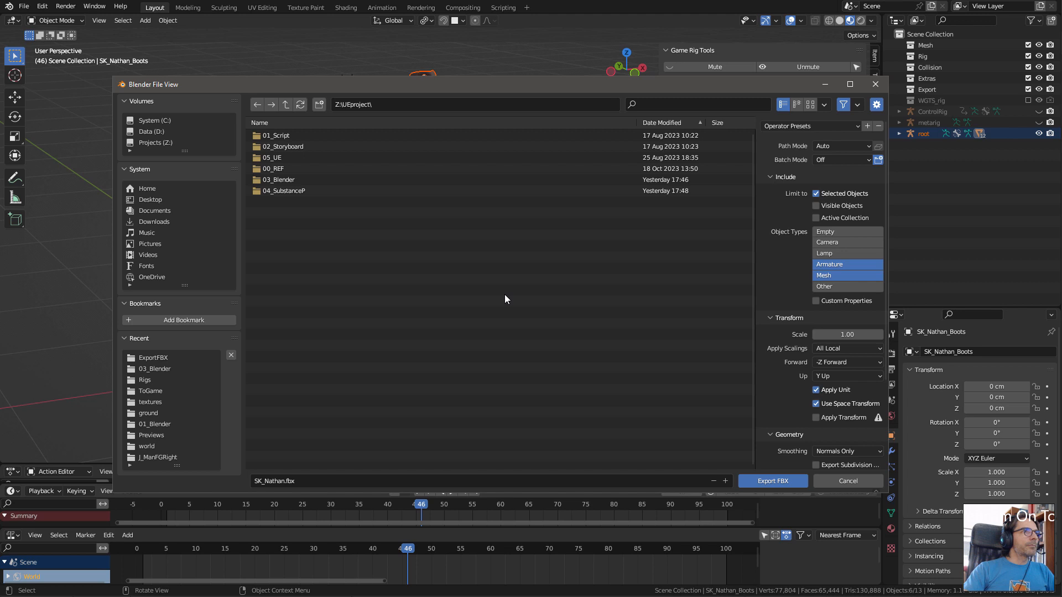
{"action": "key", "text": "Return"}
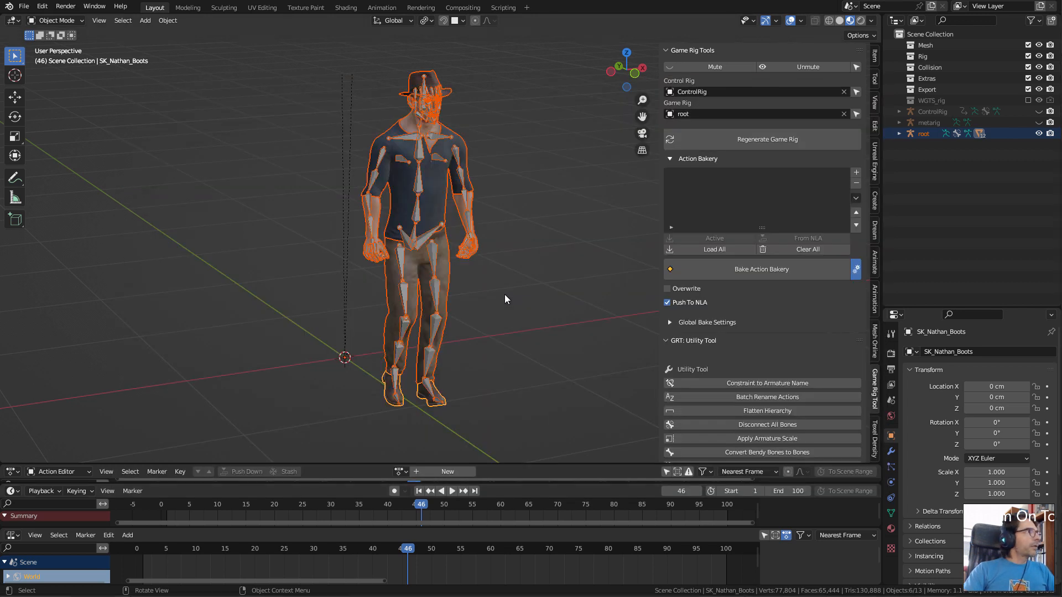
- Switch to Unreal Editor, enlarge the content browser and open the MyProject folder inside Content
{"action": "key", "text": "alt+Tab"}
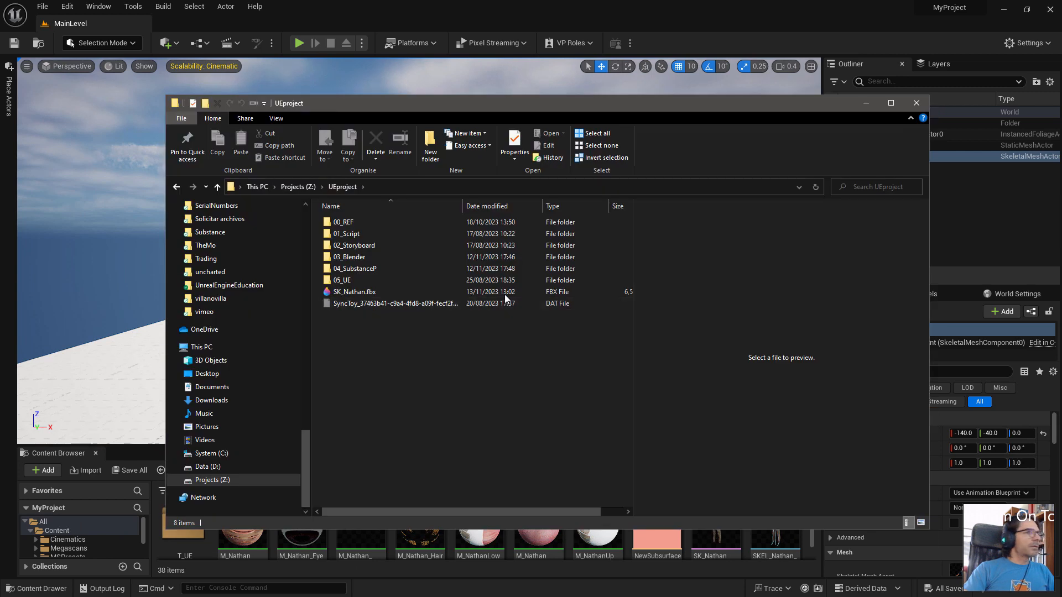
{"action": "left_click", "coordinate": [504, 292]}
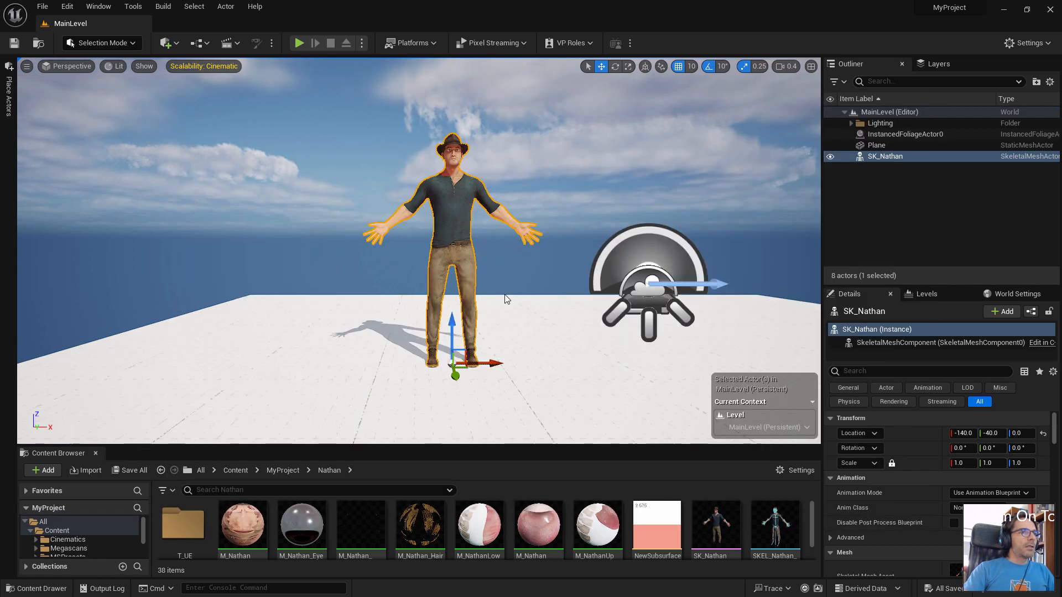
{"action": "left_click", "coordinate": [236, 470]}
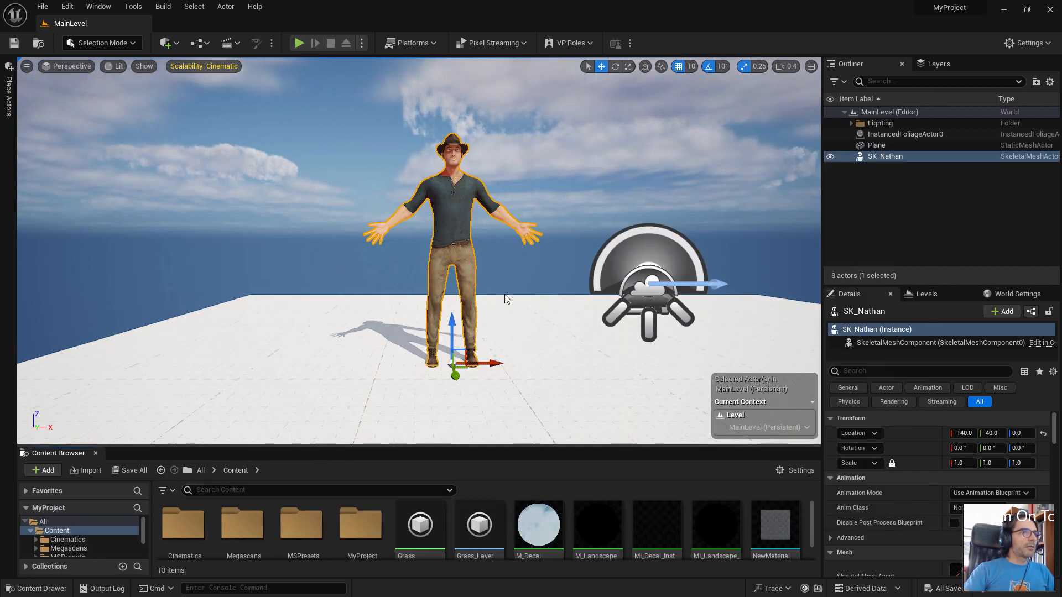
{"action": "left_click_drag", "start_coordinate": [505, 446], "coordinate": [504, 296]}
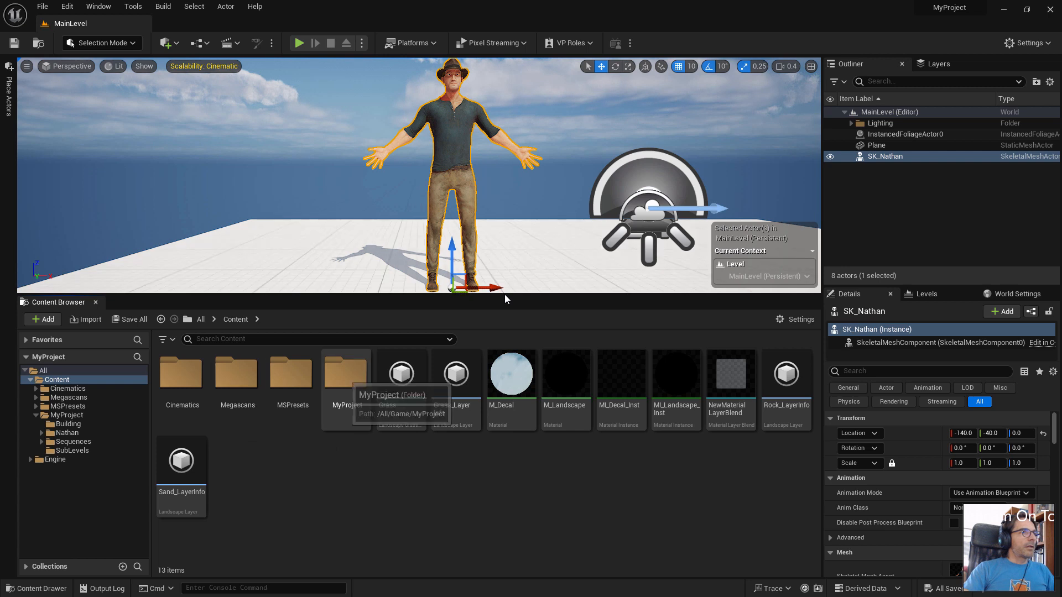
{"action": "left_click", "coordinate": [345, 376]}
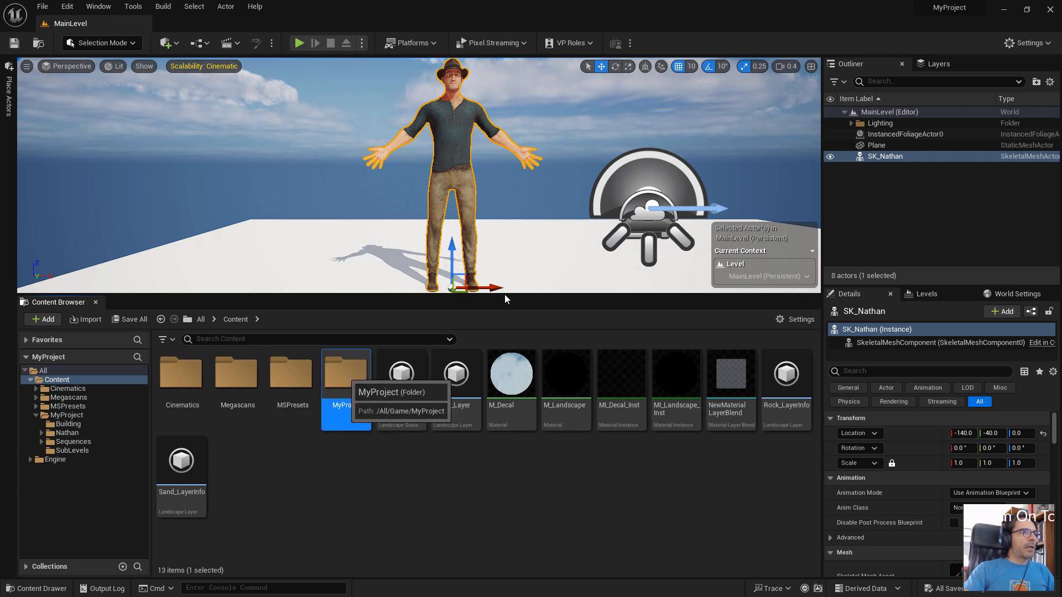
{"action": "double_click", "coordinate": [345, 376]}
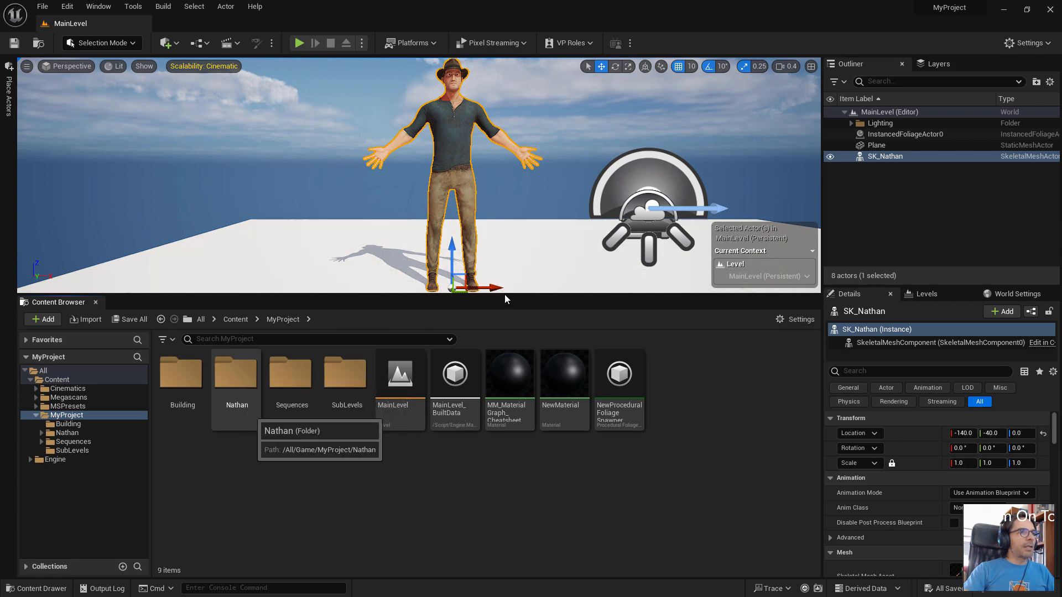
- Create a folder named InClass inside MyProject and open it
{"action": "right_click", "coordinate": [372, 478]}
{"action": "key", "text": "Up"}
{"action": "key", "text": "Up"}
{"action": "key", "text": "Up"}
{"action": "key", "text": "Up"}
{"action": "key", "text": "Up"}
{"action": "key", "text": "Up"}
{"action": "key", "text": "Up"}
{"action": "key", "text": "Up"}
{"action": "key", "text": "Up"}
{"action": "key", "text": "Up"}
{"action": "key", "text": "Up"}
{"action": "key", "text": "Up"}
{"action": "key", "text": "Up"}
{"action": "key", "text": "Up"}
{"action": "key", "text": "Up"}
{"action": "key", "text": "Up"}
{"action": "key", "text": "Up"}
{"action": "key", "text": "Up"}
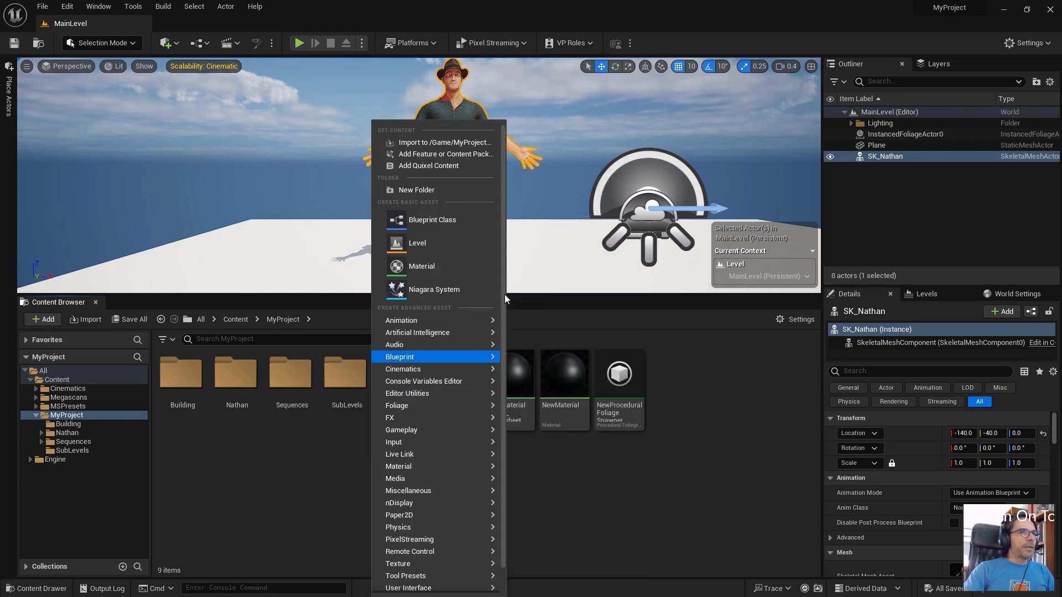
{"action": "key", "text": "Return"}
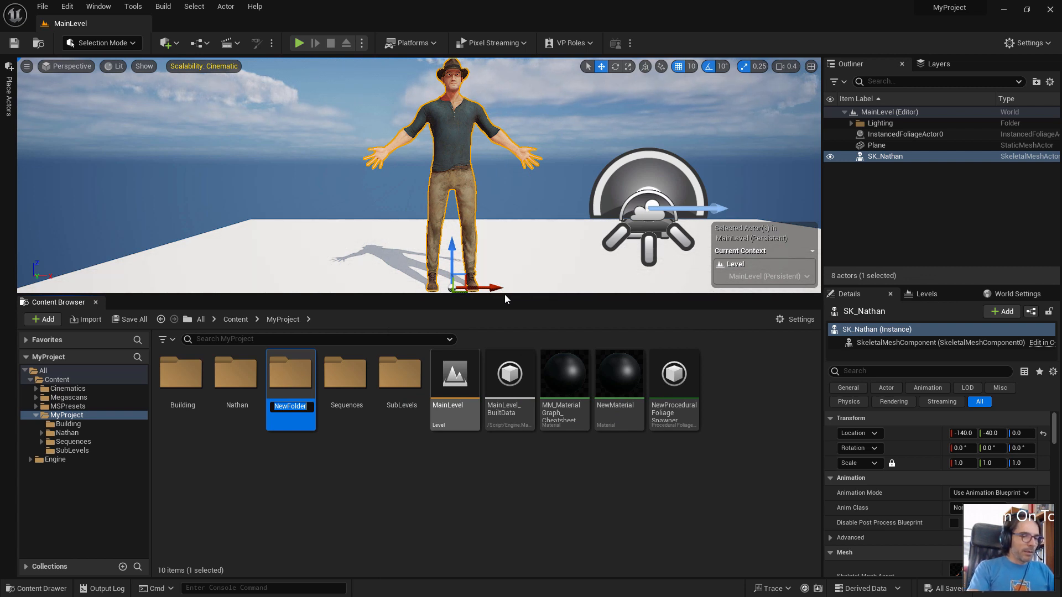
{"action": "type", "text": "INcl"}
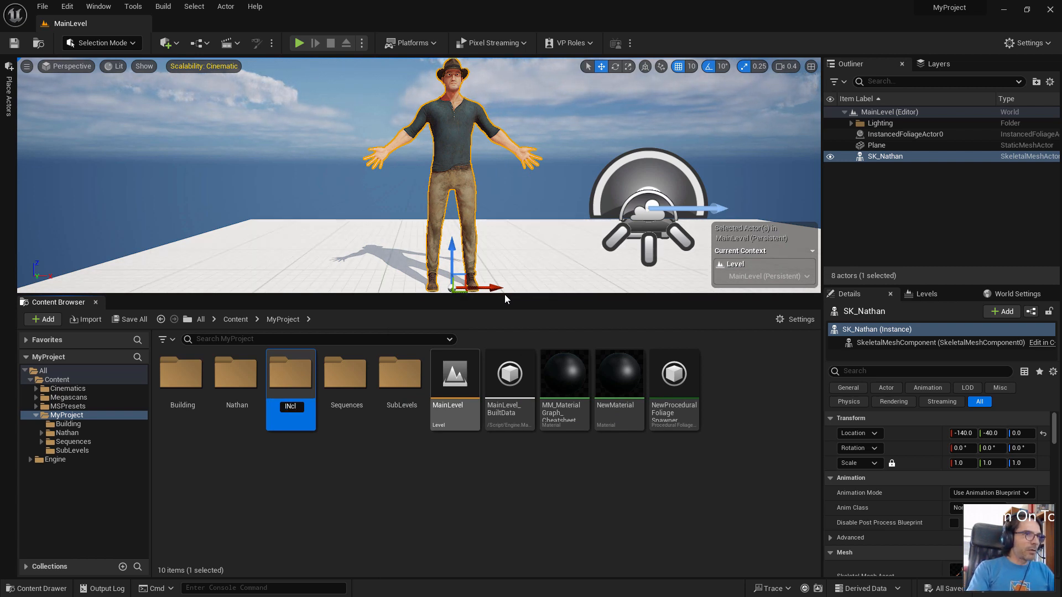
{"action": "key", "text": "BackSpace"}
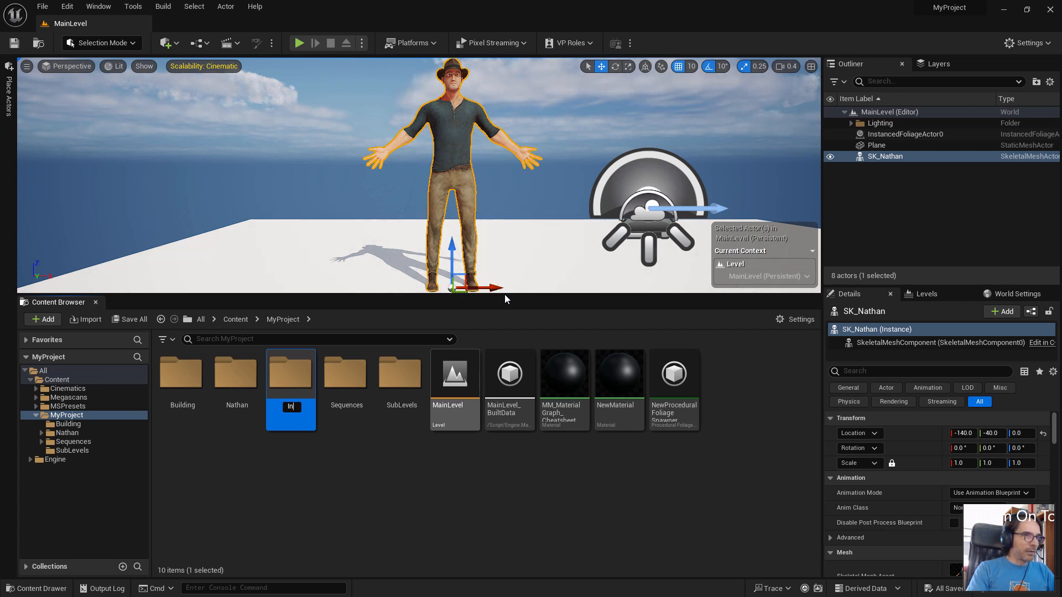
{"action": "type", "text": "C"}
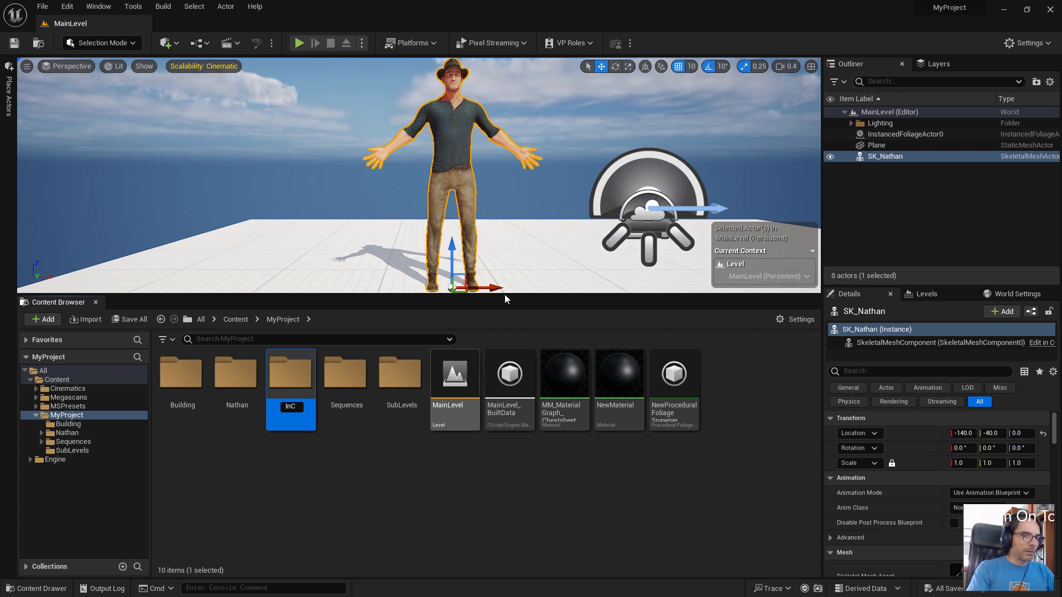
{"action": "type", "text": "lass"}
{"action": "key", "text": "Return"}
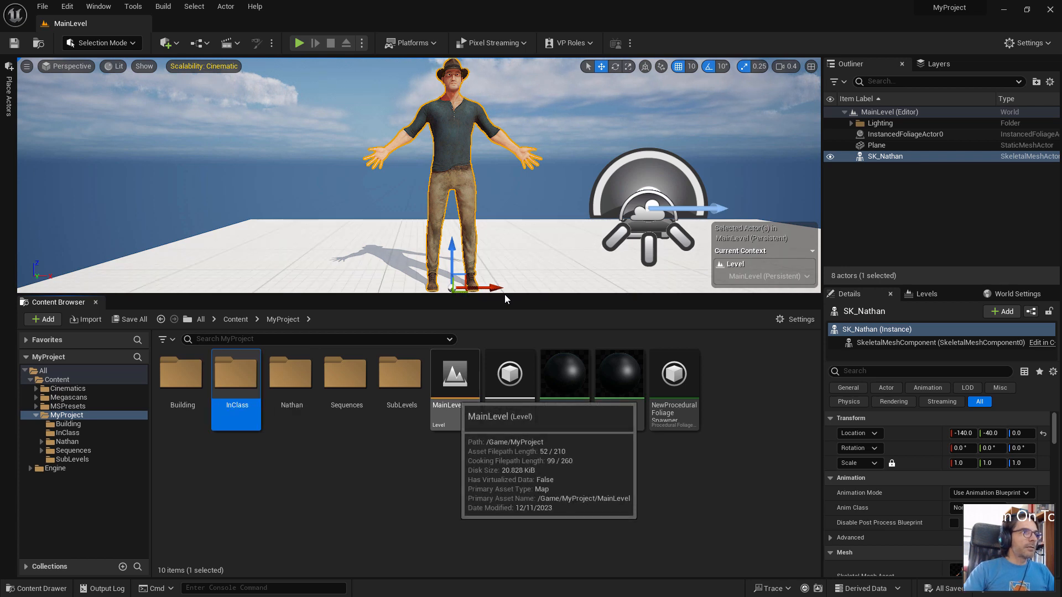
{"action": "key", "text": "Return"}
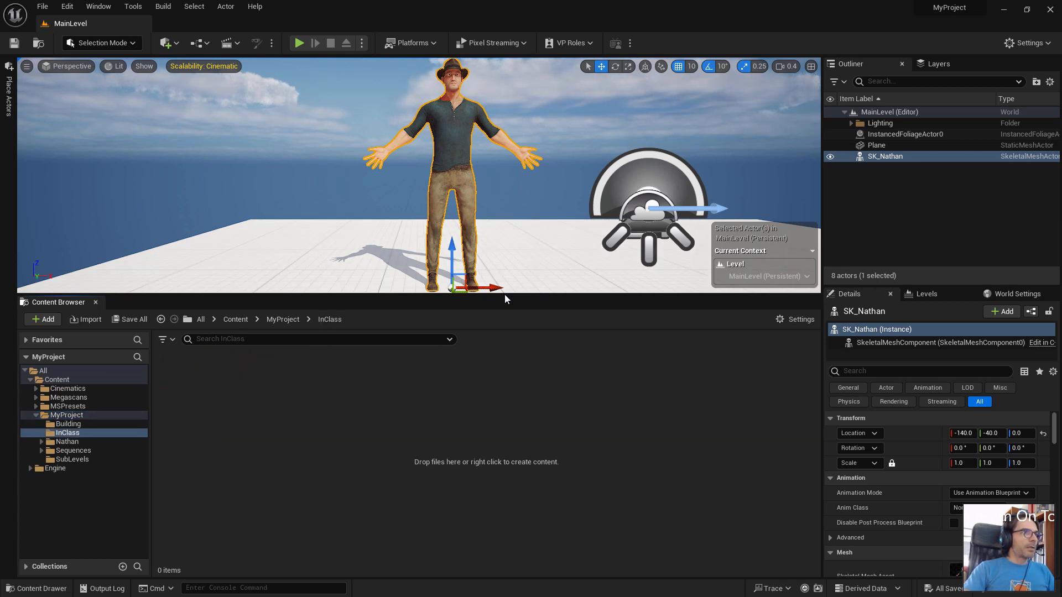
- Create a folder named Nathan inside the InClass folder and open it
{"action": "right_click", "coordinate": [277, 450]}
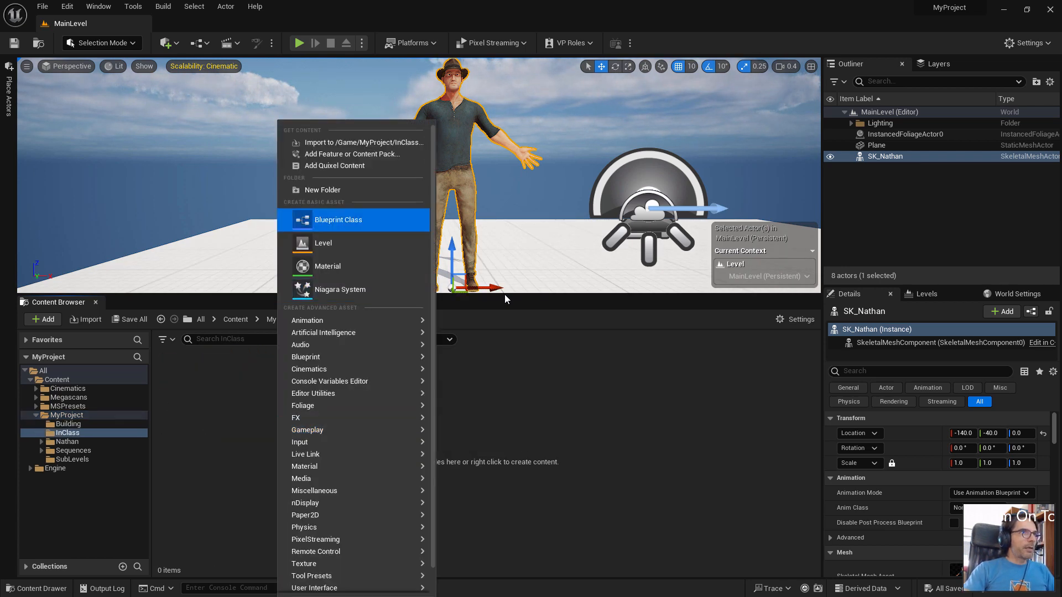
{"action": "left_click", "coordinate": [322, 190]}
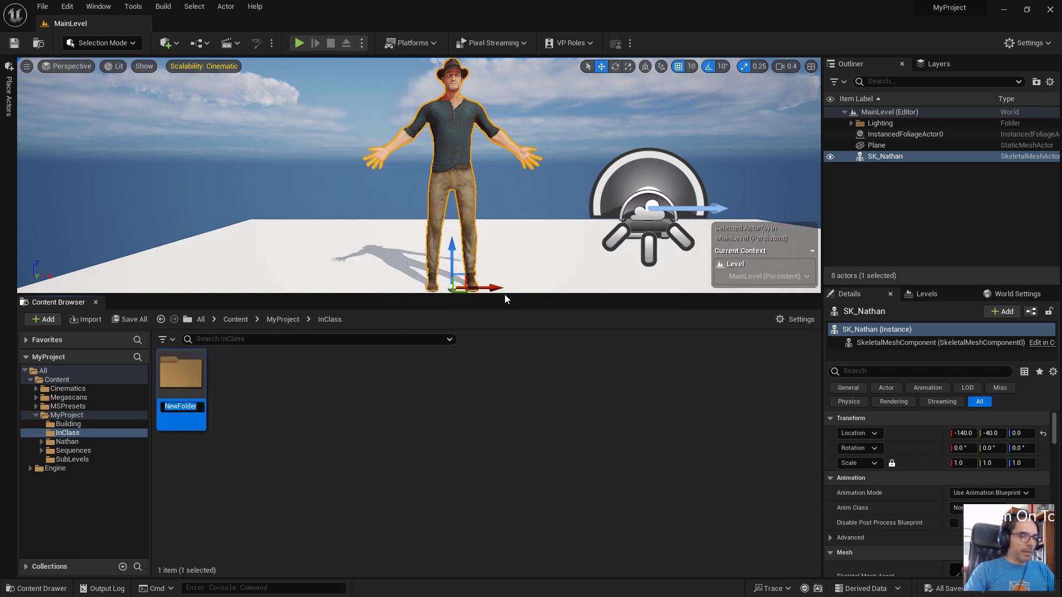
{"action": "type", "text": "Nathan"}
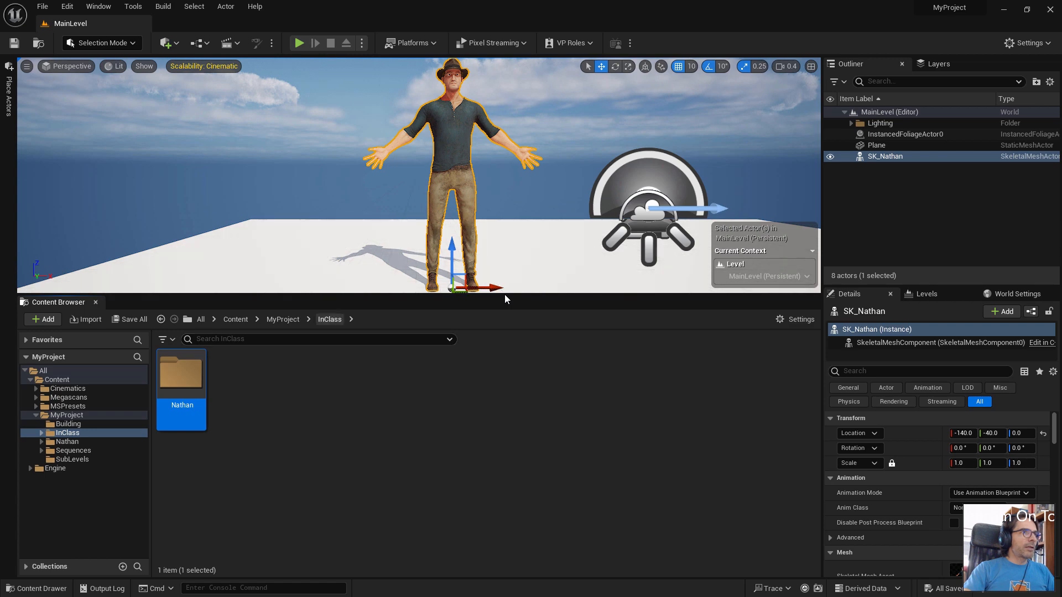
{"action": "key", "text": "Return"}
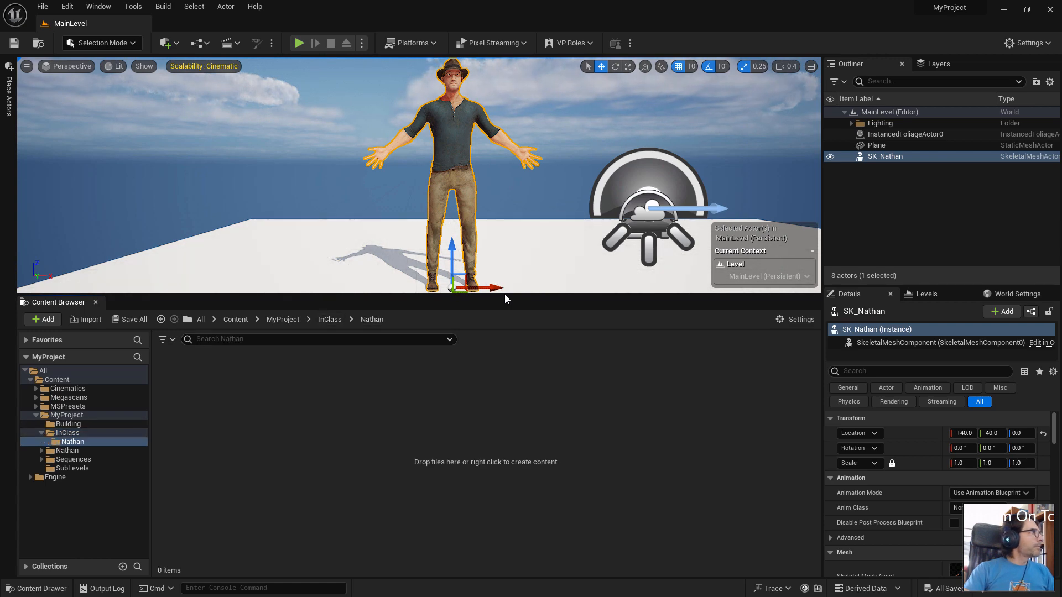
- Start importing SK_Nathan.fbx from the UEproject folder into InClass/Nathan as a skeletal mesh, with Import Mesh and Import Animations enabled
{"action": "key", "text": "alt+Tab"}
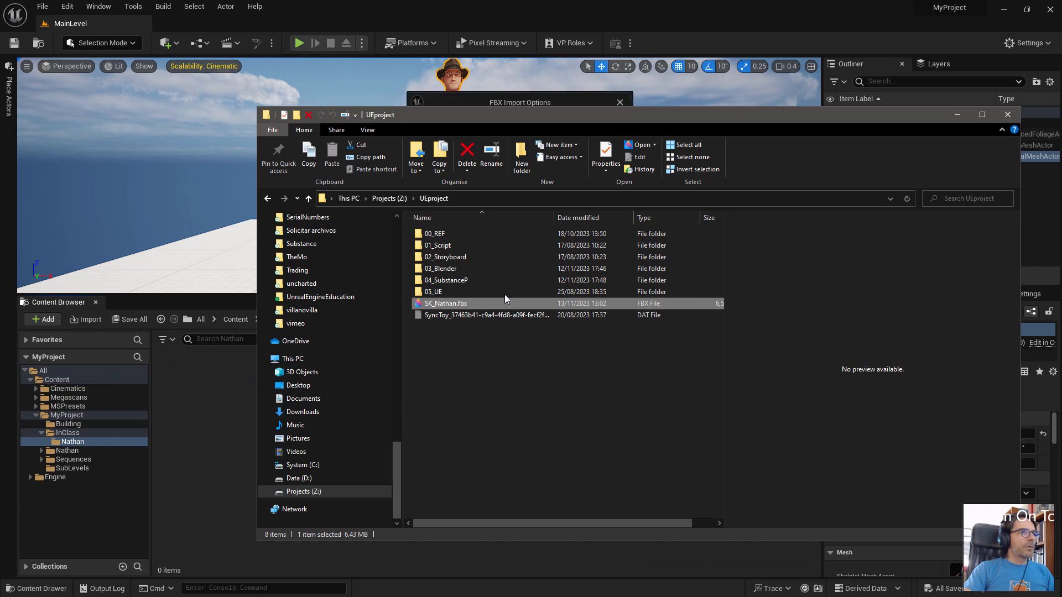
{"action": "key", "text": "super+shift+Left"}
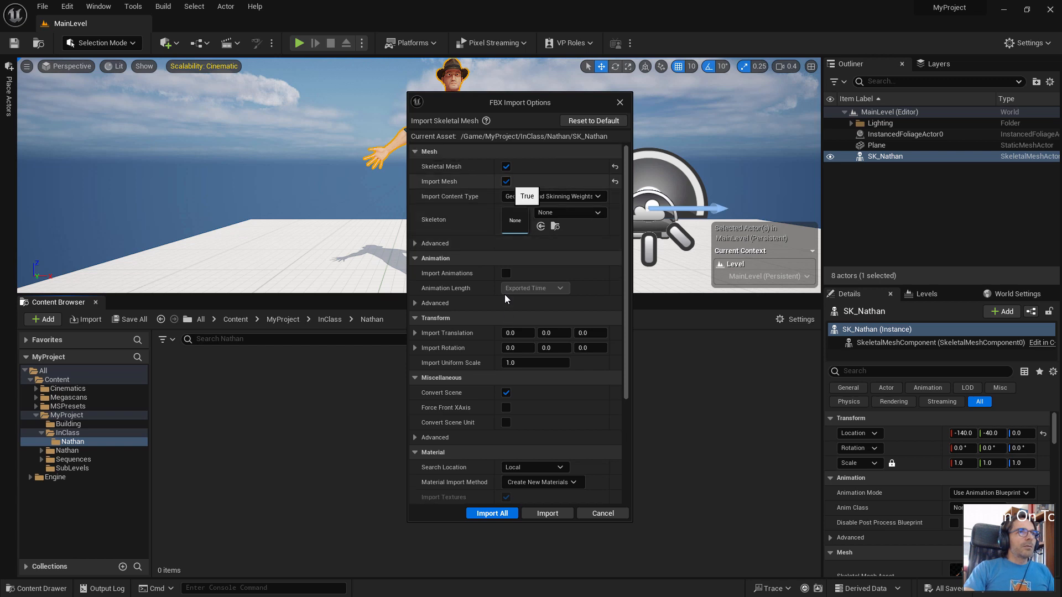
{"action": "left_click", "coordinate": [506, 182]}
{"action": "left_click", "coordinate": [506, 166]}
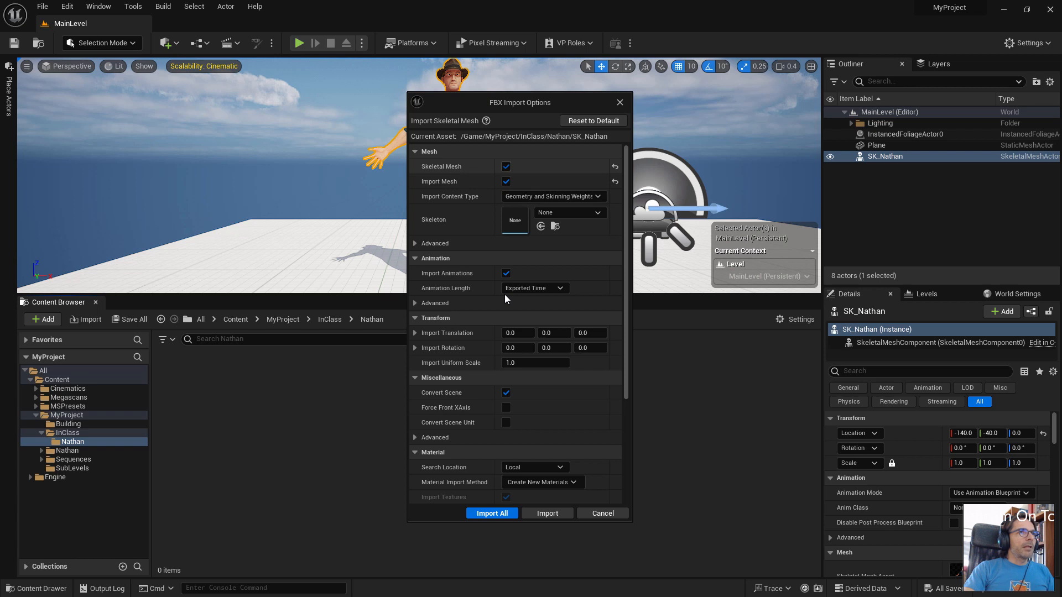
- Turn Skeletal Mesh and Import Mesh off and back on to compare the static mesh and animation-only import options
{"action": "left_click", "coordinate": [506, 167]}
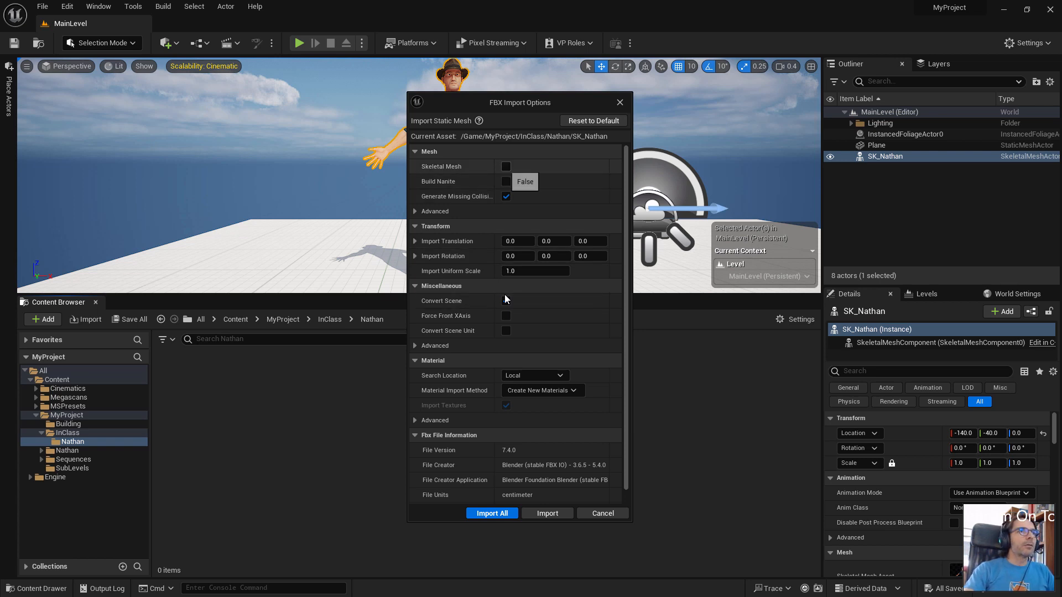
{"action": "left_click", "coordinate": [506, 166]}
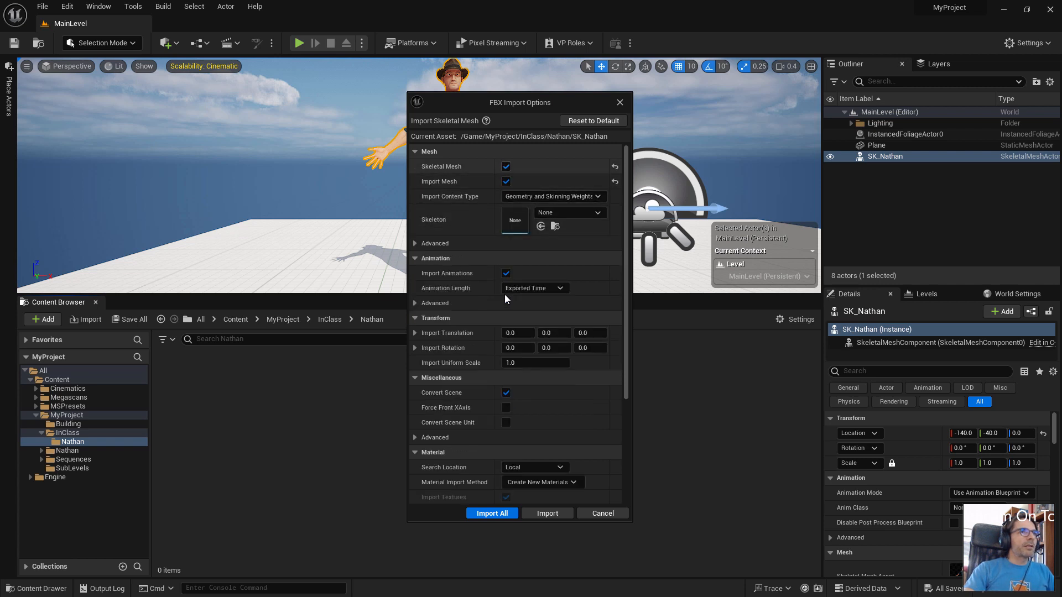
{"action": "left_click", "coordinate": [506, 166]}
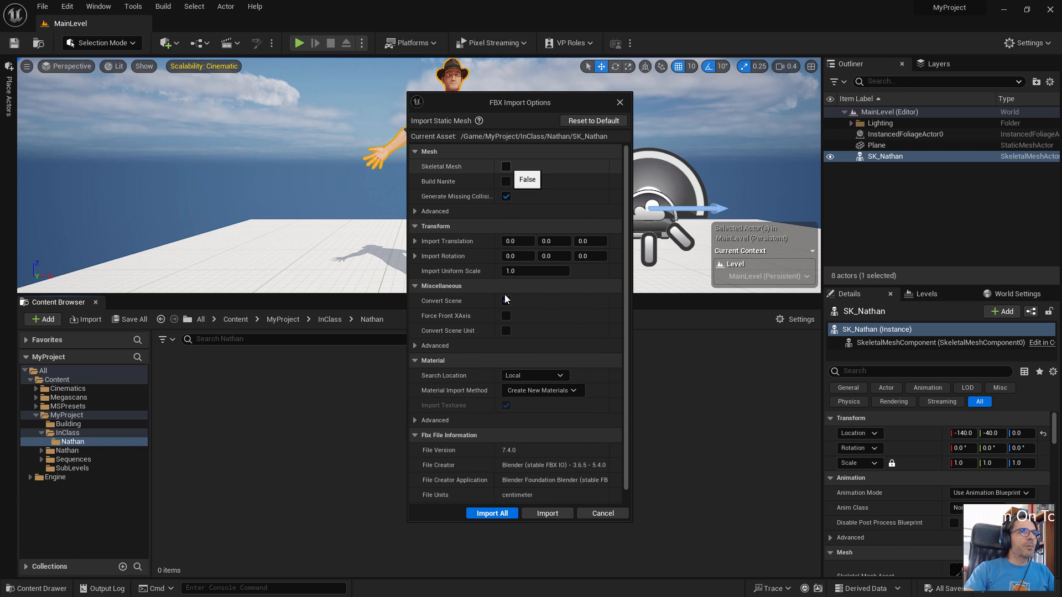
{"action": "left_click", "coordinate": [506, 167]}
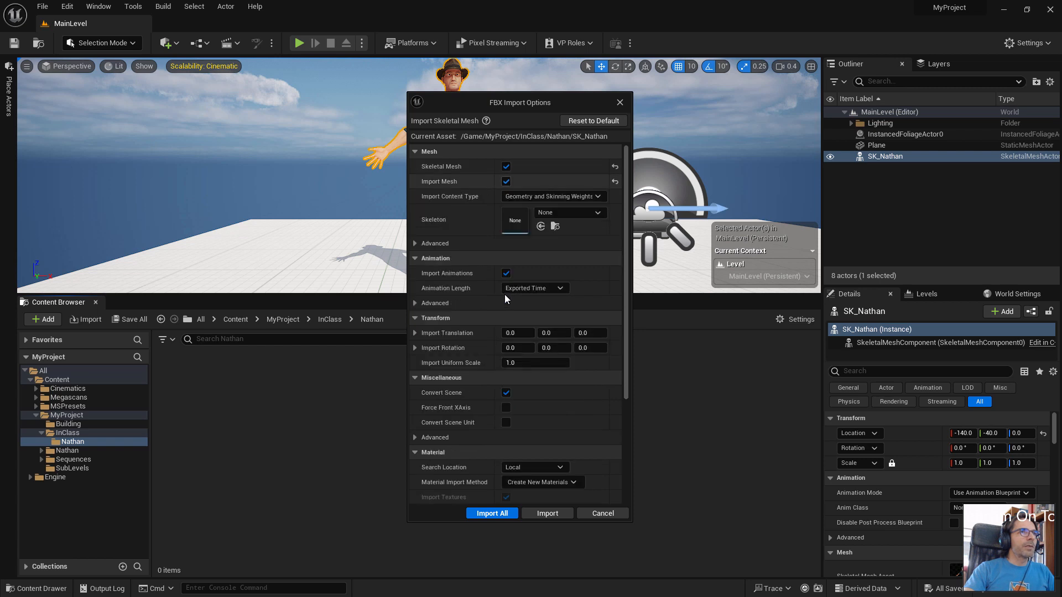
{"action": "left_click", "coordinate": [506, 182]}
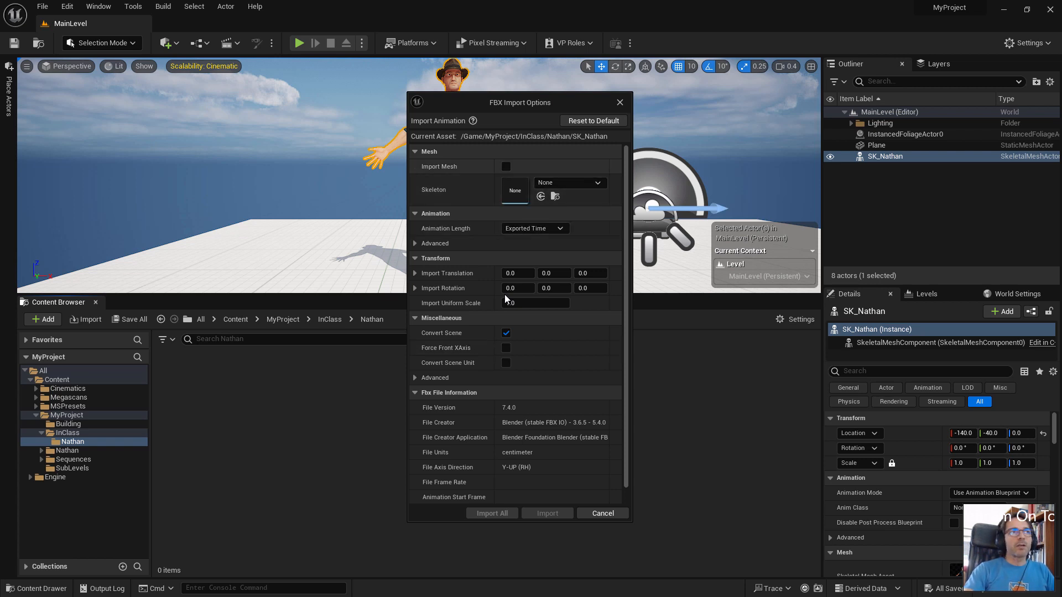
{"action": "left_click", "coordinate": [505, 167]}
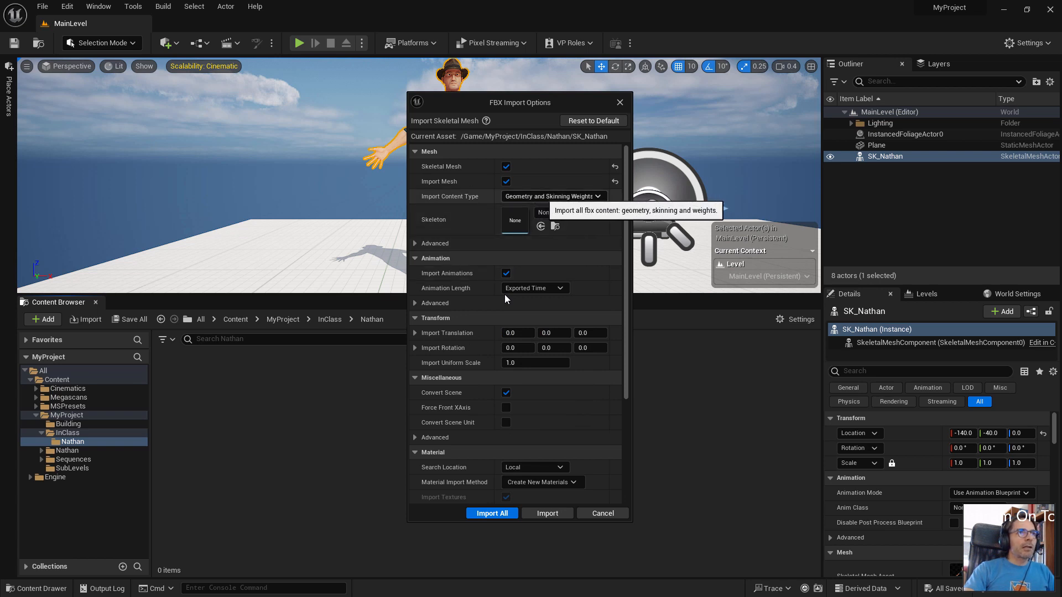
- Review the import content types, keeping Geometry and Skinning Weights, and inspect the advanced mesh options
{"action": "left_click", "coordinate": [550, 196]}
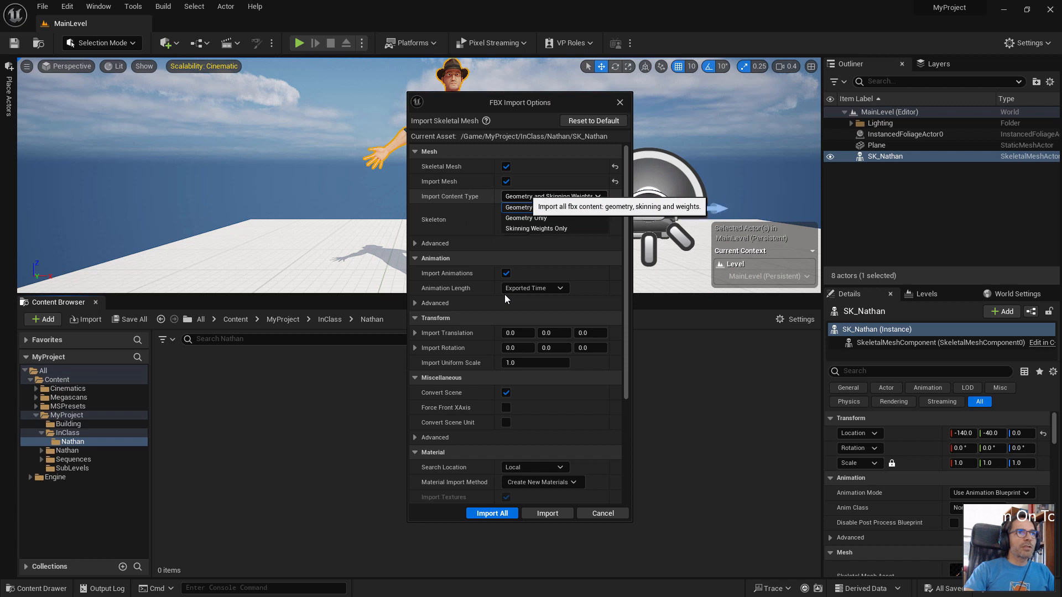
{"action": "left_click", "coordinate": [527, 197]}
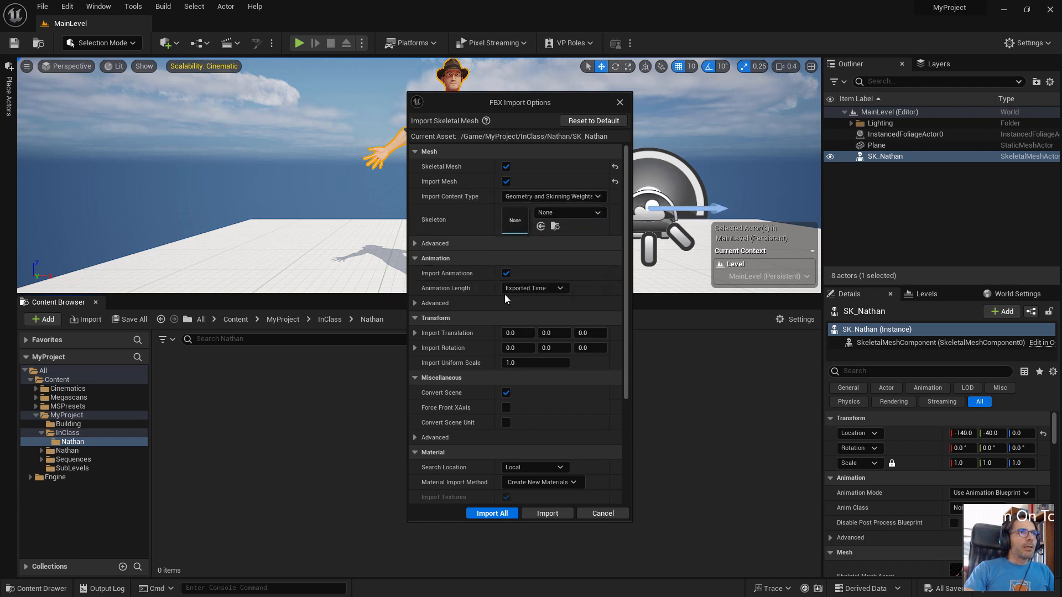
{"action": "left_click", "coordinate": [435, 243]}
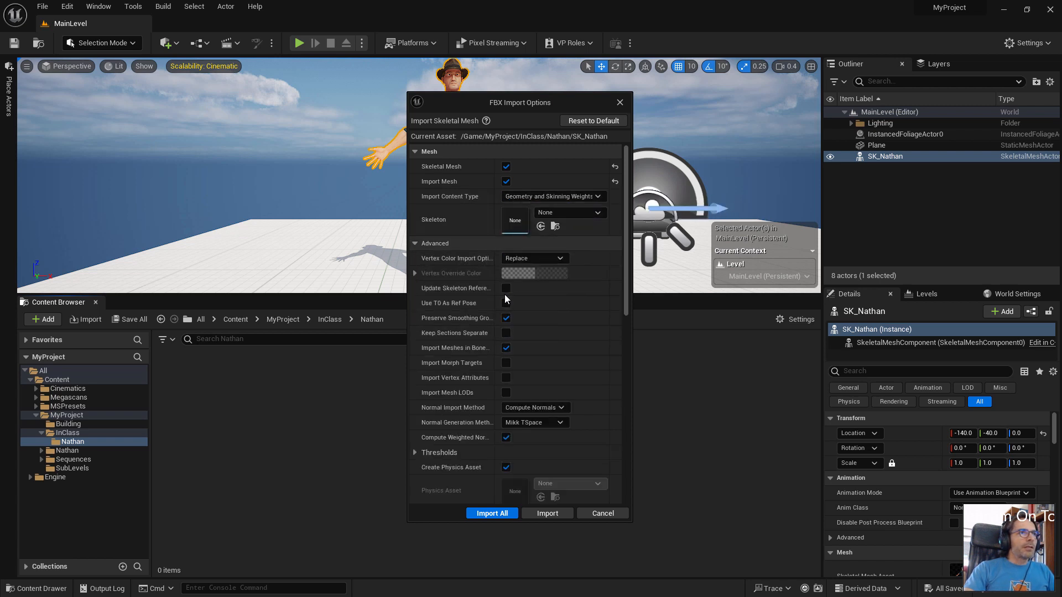
{"action": "left_click", "coordinate": [435, 243]}
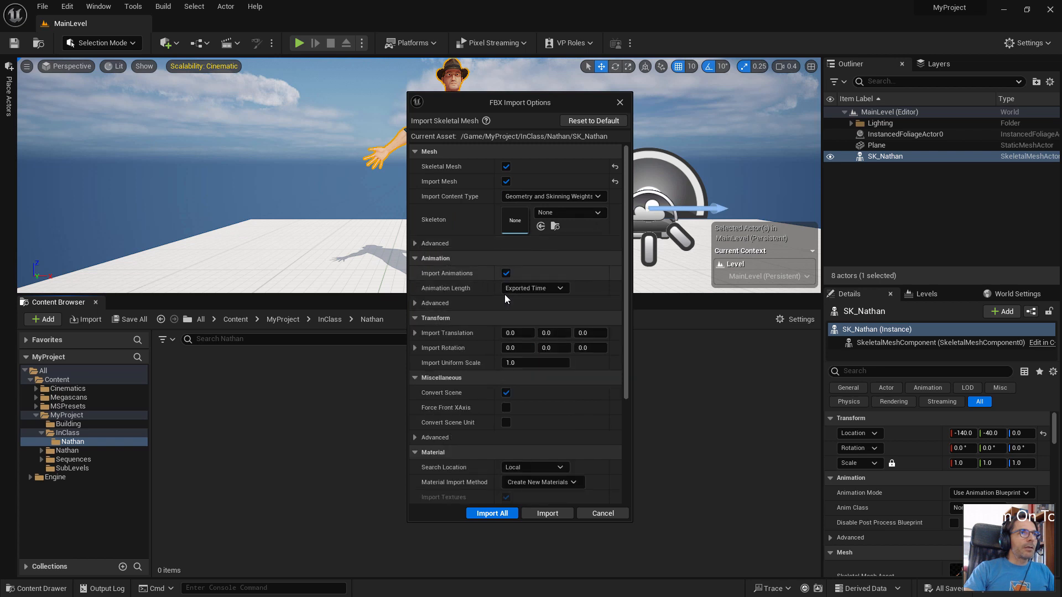
- Toggle Import Animations off and on, try Set Range as the animation length, and inspect its advanced options
{"action": "left_click", "coordinate": [505, 273]}
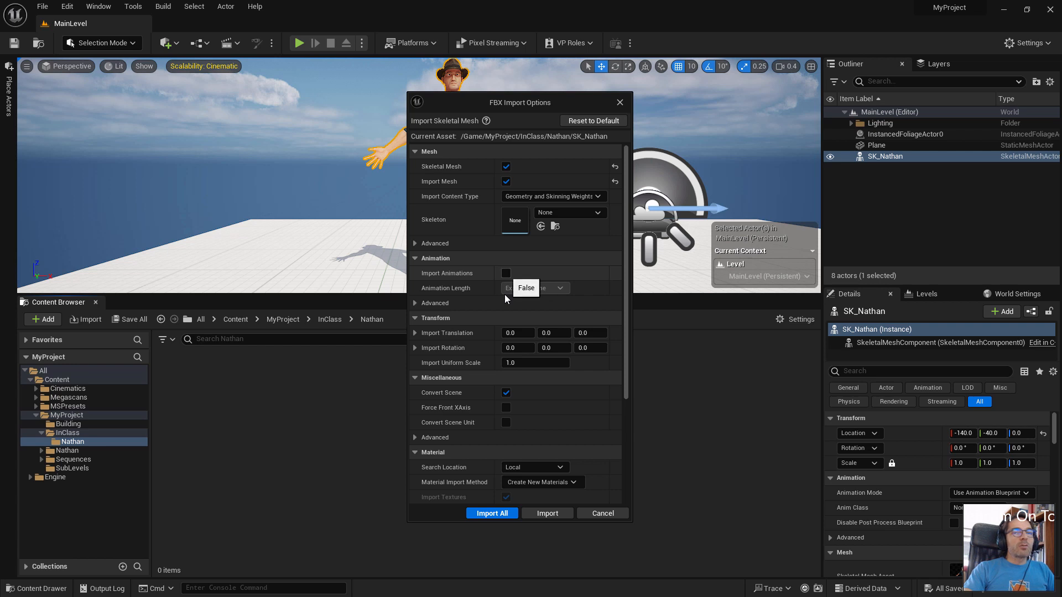
{"action": "left_click", "coordinate": [505, 273]}
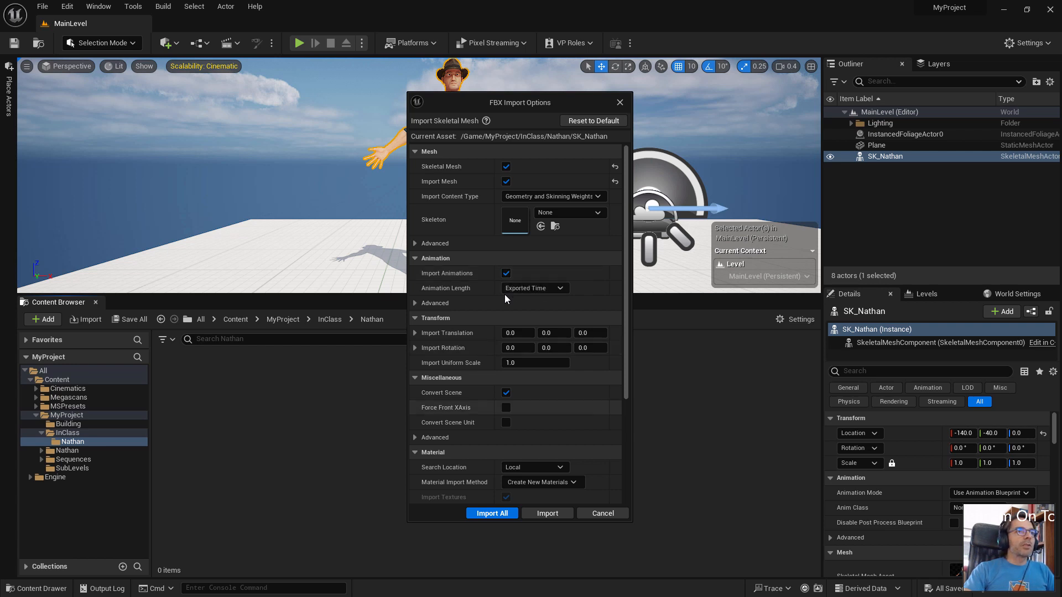
{"action": "left_click", "coordinate": [514, 289]}
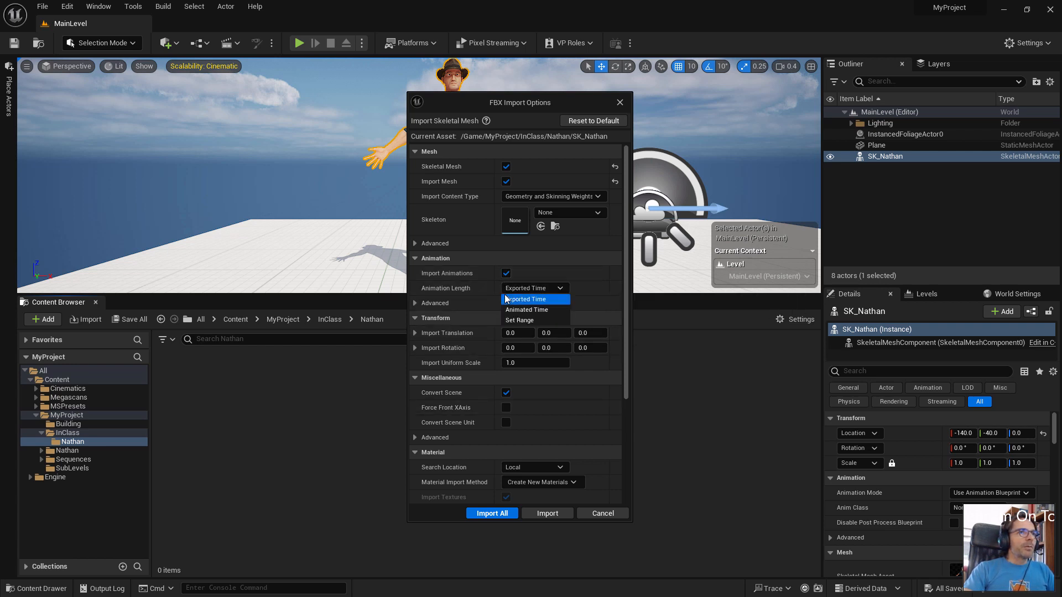
{"action": "left_click", "coordinate": [518, 320]}
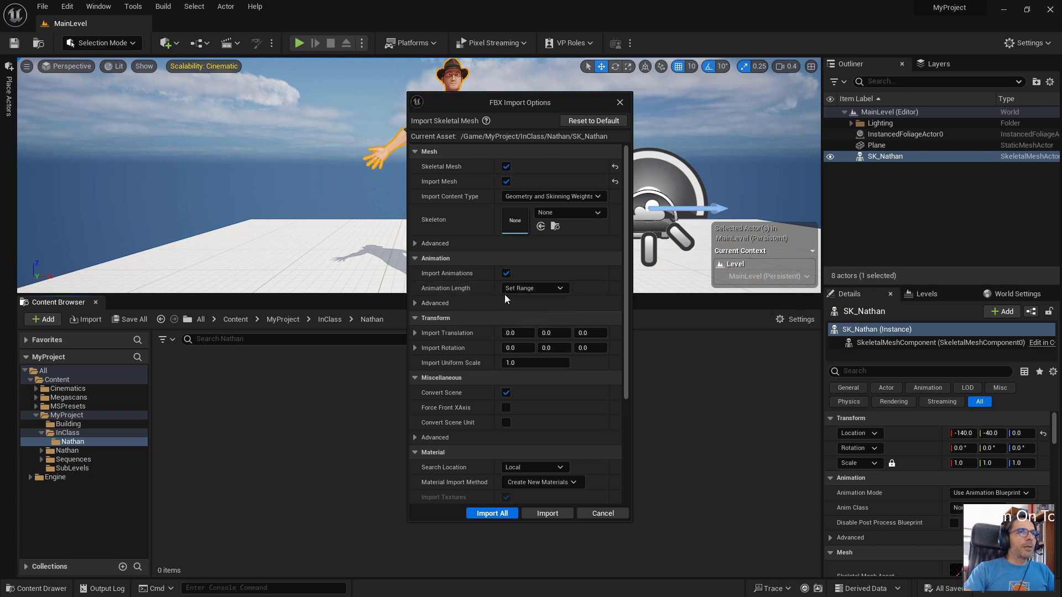
{"action": "left_click", "coordinate": [505, 300]}
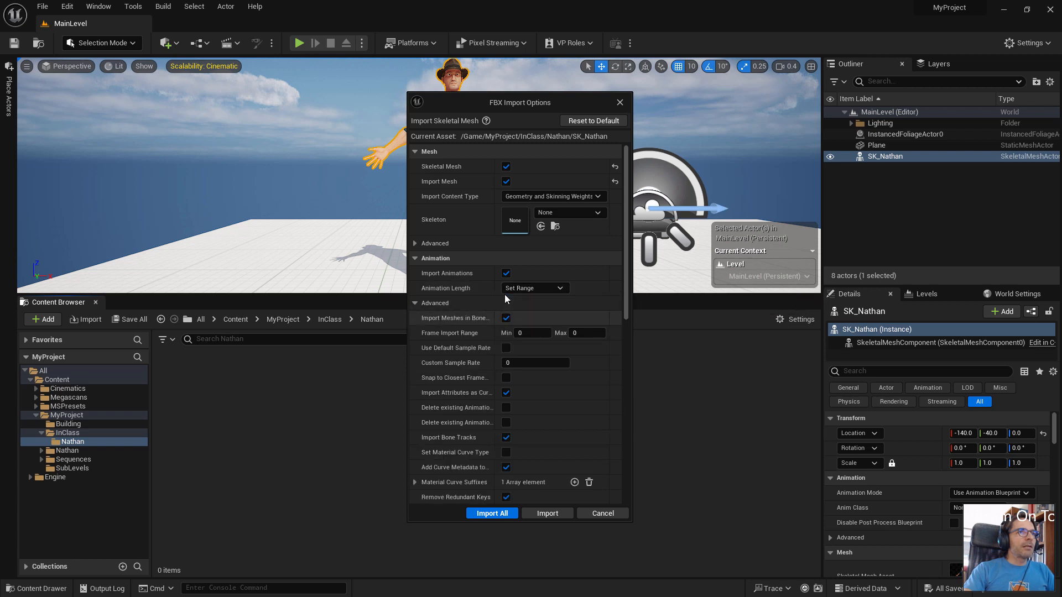
{"action": "left_click", "coordinate": [505, 302]}
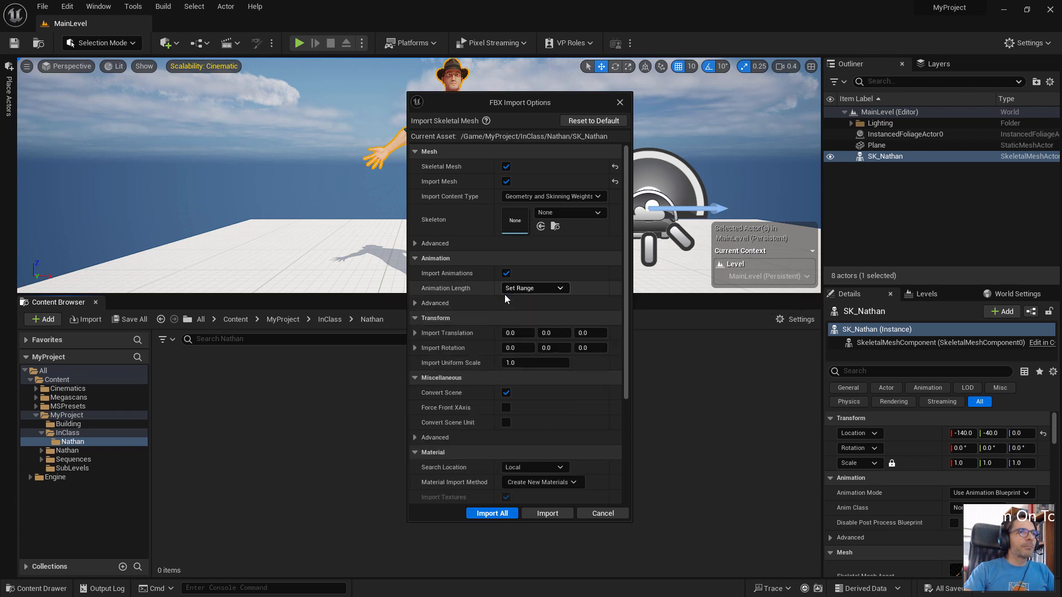
- Set the animation length to Animated Time and review the transform, miscellaneous and material import options
{"action": "left_click", "coordinate": [525, 288]}
{"action": "left_click", "coordinate": [526, 309]}
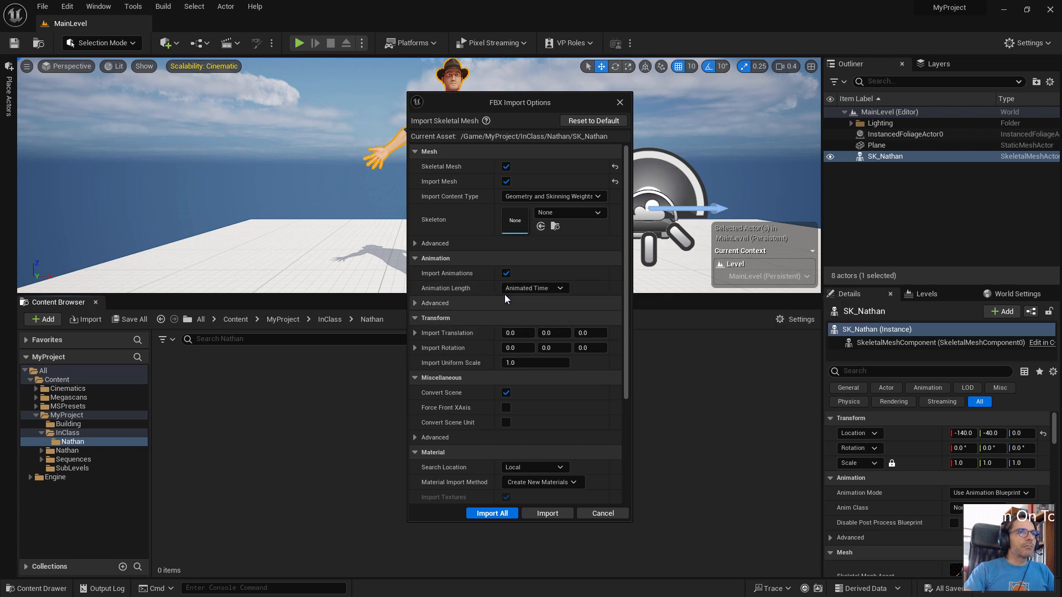
{"action": "left_click", "coordinate": [525, 289]}
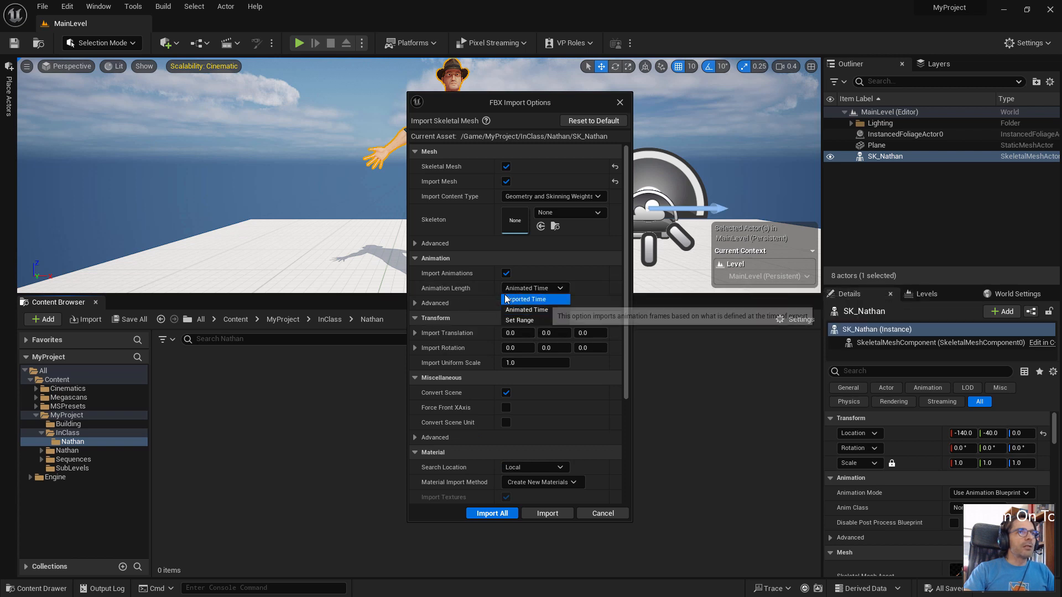
{"action": "left_click", "coordinate": [505, 300]}
{"action": "key", "text": "Down"}
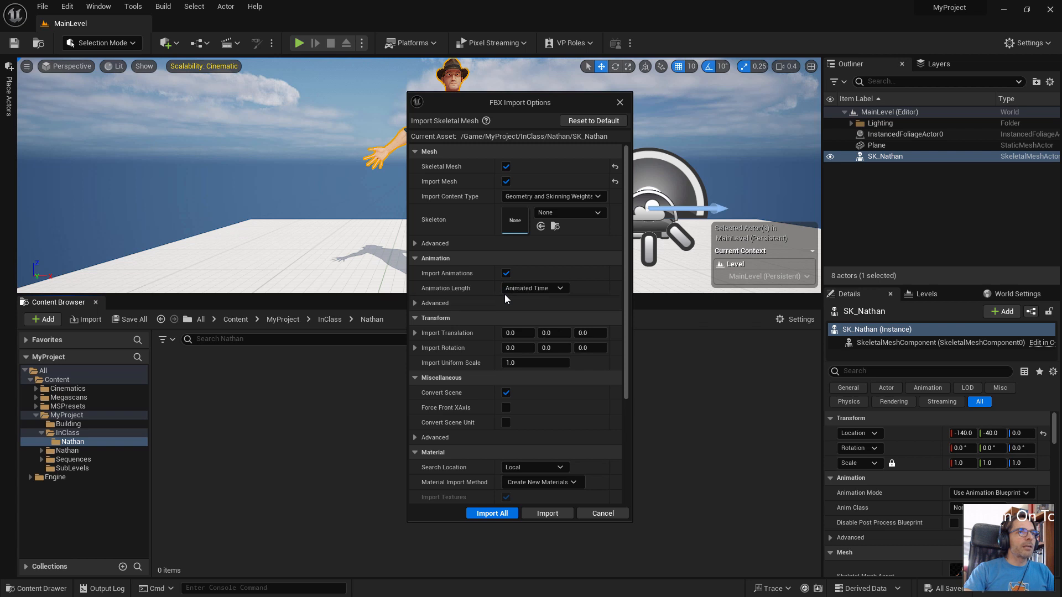
{"action": "scroll", "coordinate": [505, 299], "scroll_direction": "down", "scroll_amount": 1}
{"action": "scroll", "coordinate": [505, 299], "scroll_direction": "down", "scroll_amount": 1}
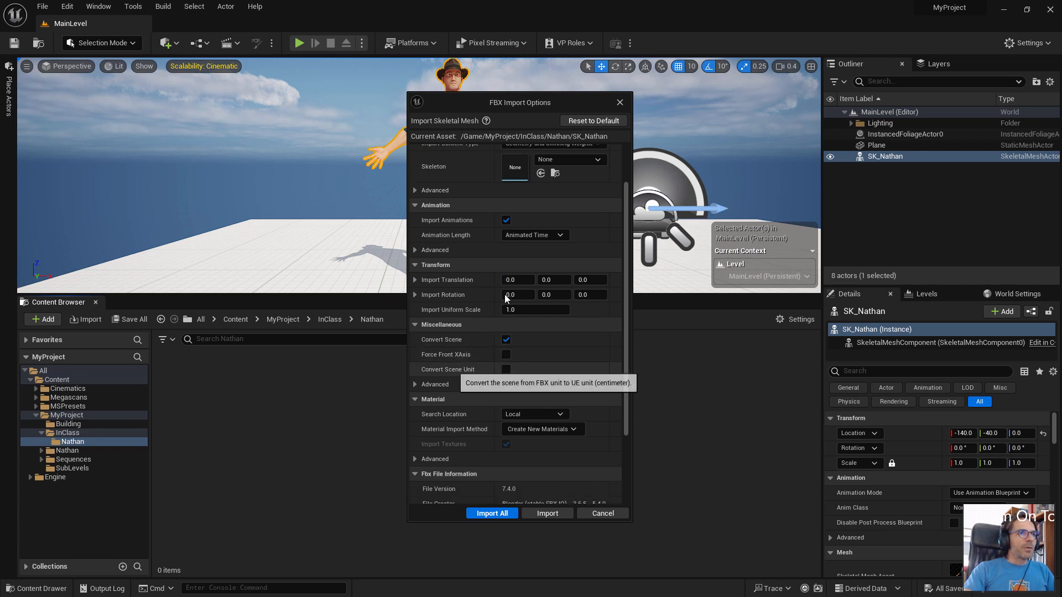
{"action": "scroll", "coordinate": [506, 299], "scroll_direction": "down", "scroll_amount": 3}
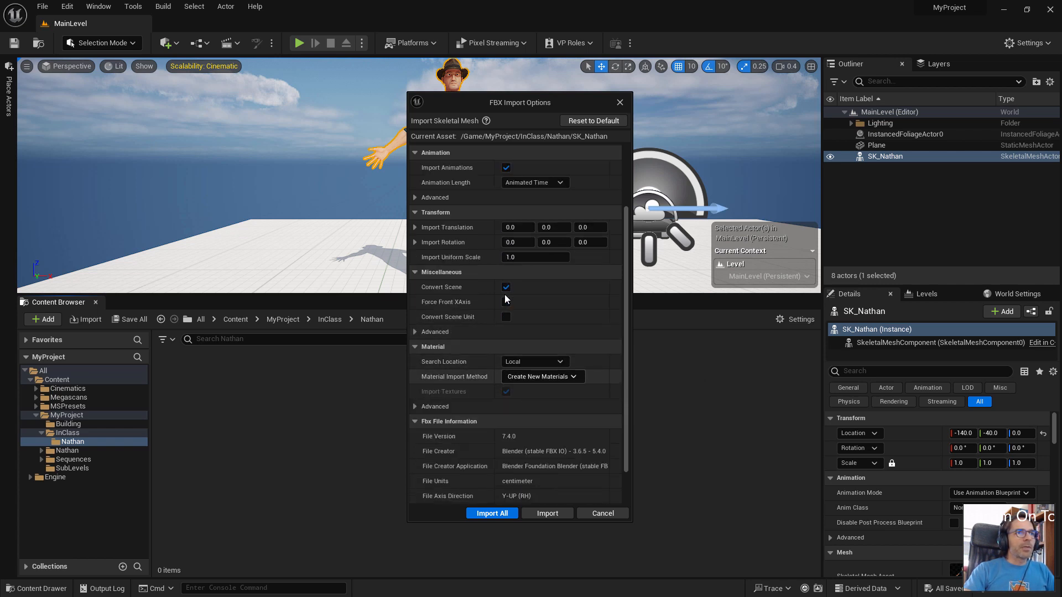
- Keep Create New Materials as the material import method, check the advanced material options, and import all content from the FBX
{"action": "left_click", "coordinate": [556, 377]}
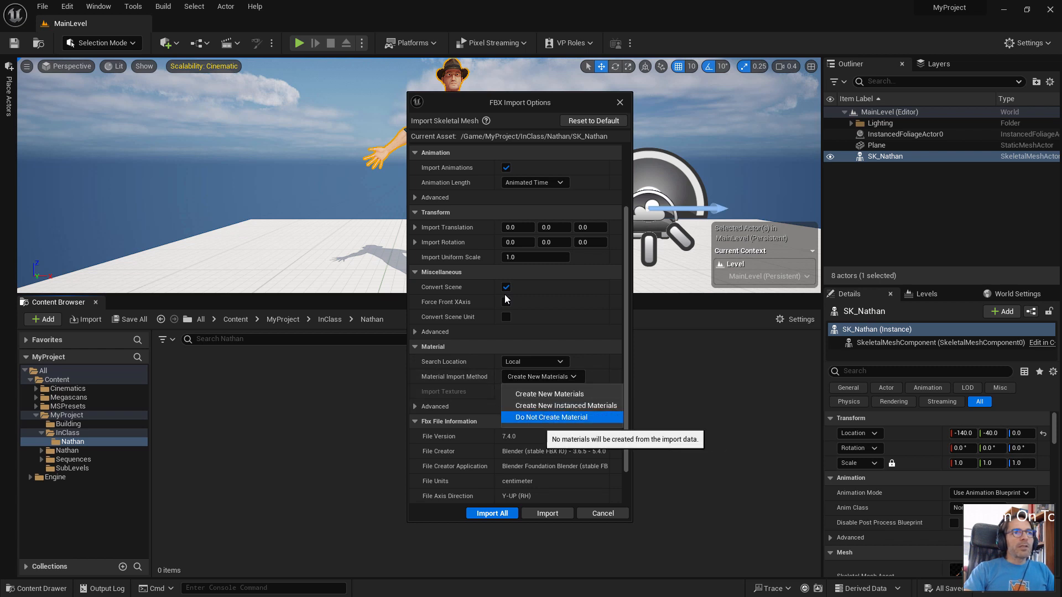
{"action": "left_click", "coordinate": [540, 394]}
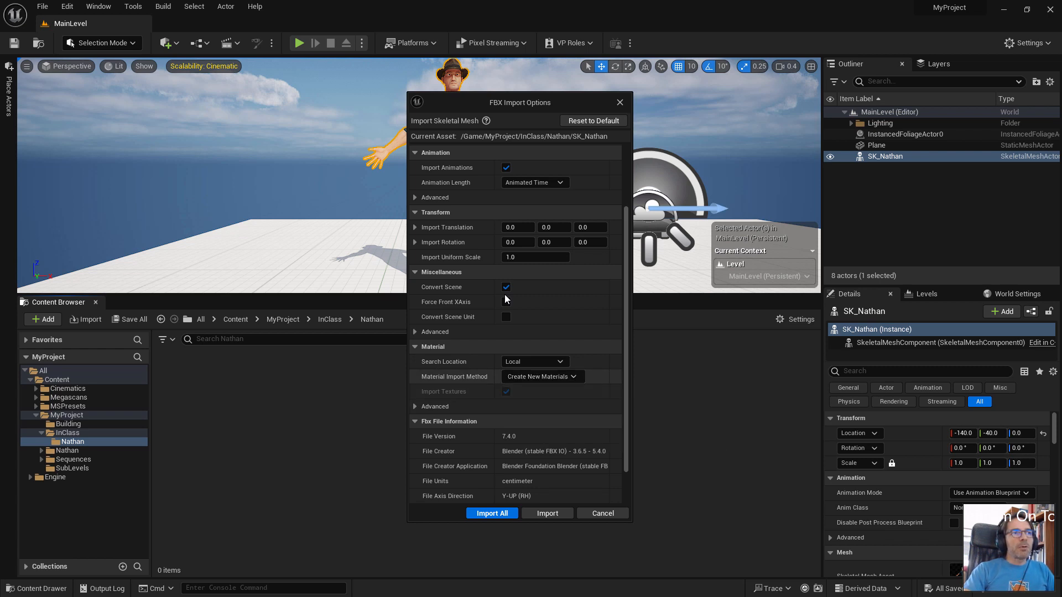
{"action": "scroll", "coordinate": [505, 299], "scroll_direction": "down", "scroll_amount": 2}
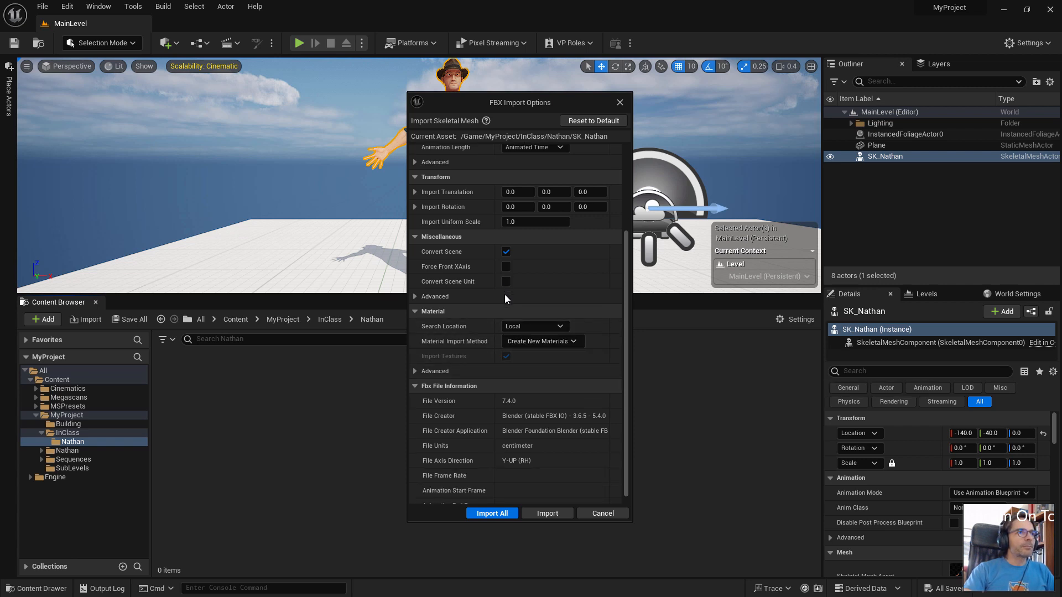
{"action": "scroll", "coordinate": [505, 299], "scroll_direction": "down", "scroll_amount": 1}
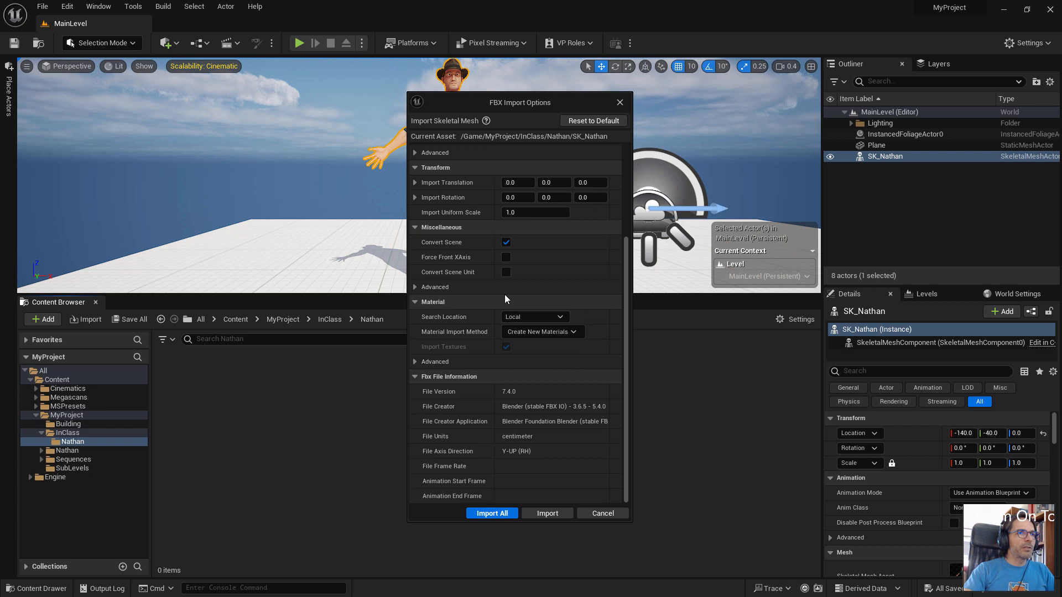
{"action": "left_click", "coordinate": [427, 362]}
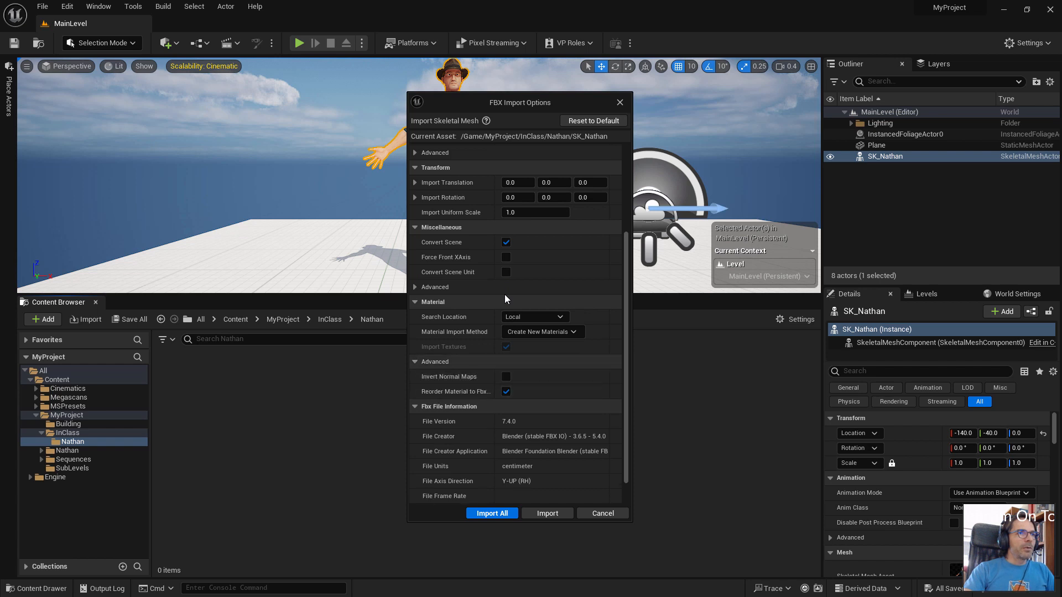
{"action": "left_click", "coordinate": [427, 361]}
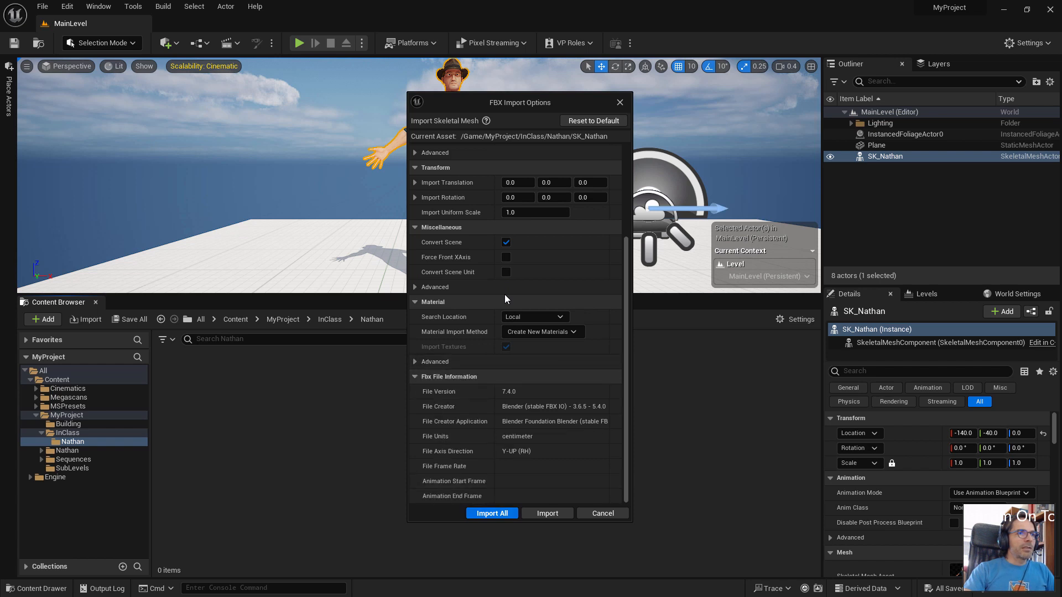
{"action": "left_click", "coordinate": [492, 514]}
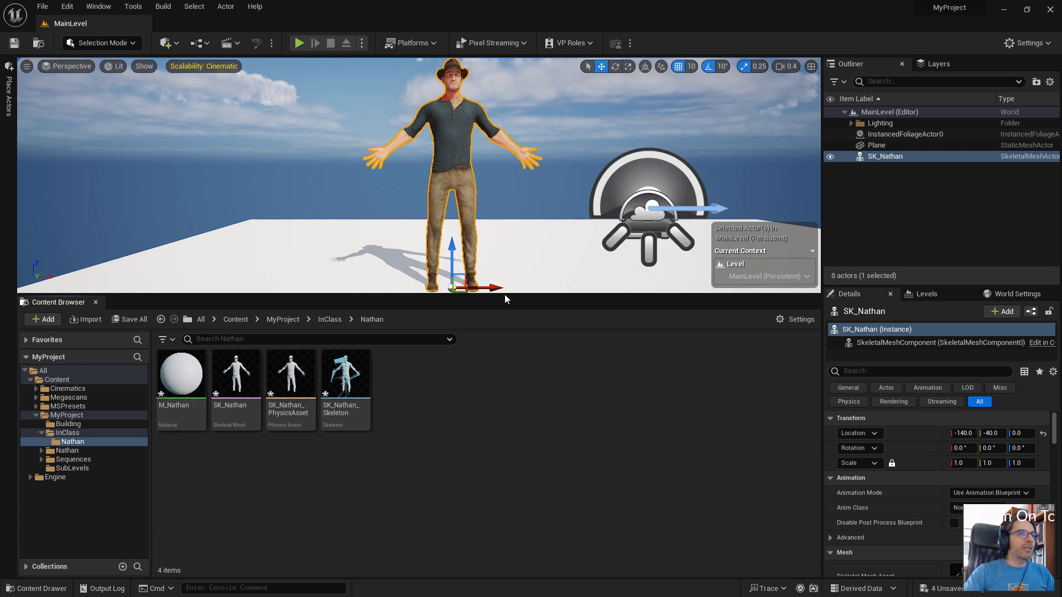
- Review the imported skeletal mesh, physics asset, skeleton and material assets, and inspect the M_Nathan material graph
{"action": "left_click", "coordinate": [241, 368]}
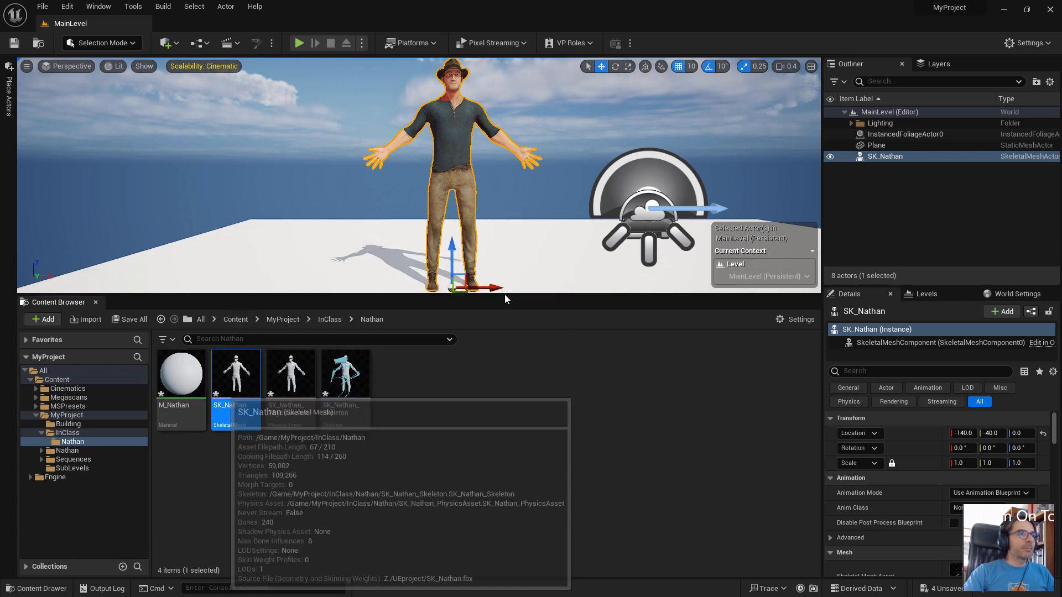
{"action": "left_click", "coordinate": [291, 369]}
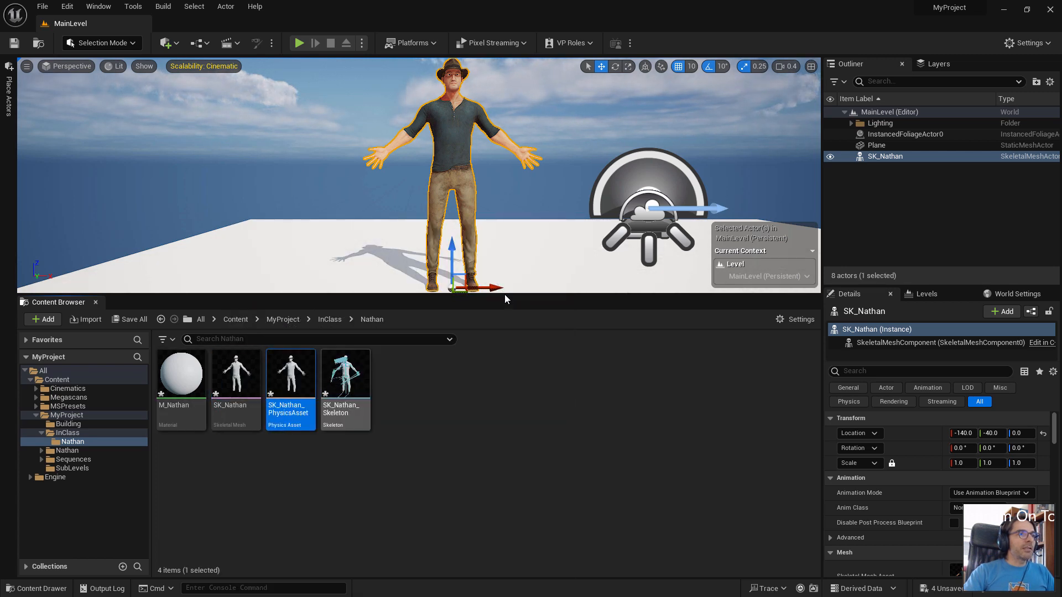
{"action": "left_click", "coordinate": [346, 369]}
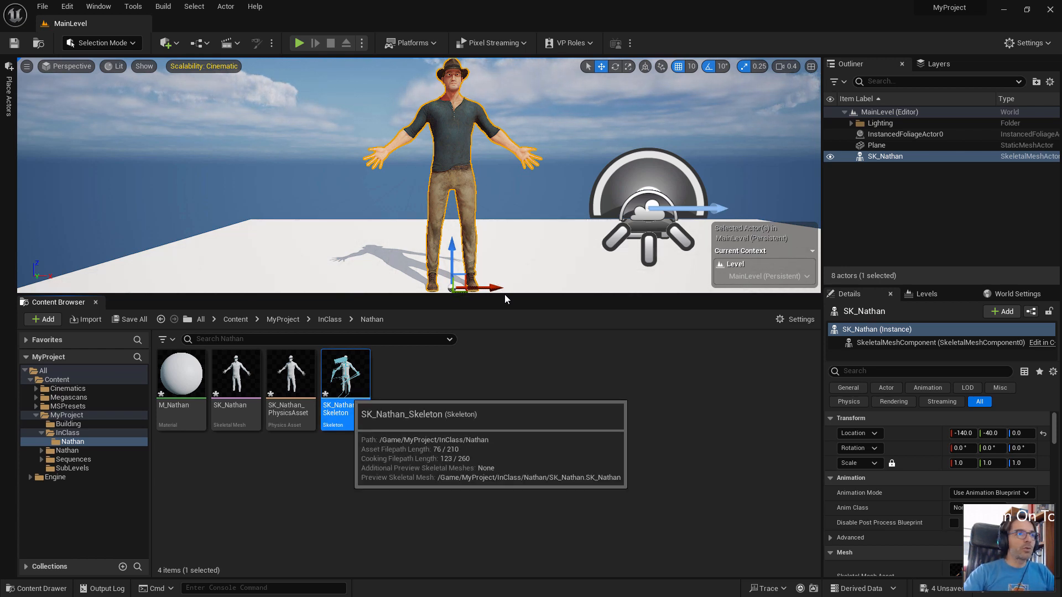
{"action": "left_click", "coordinate": [181, 371]}
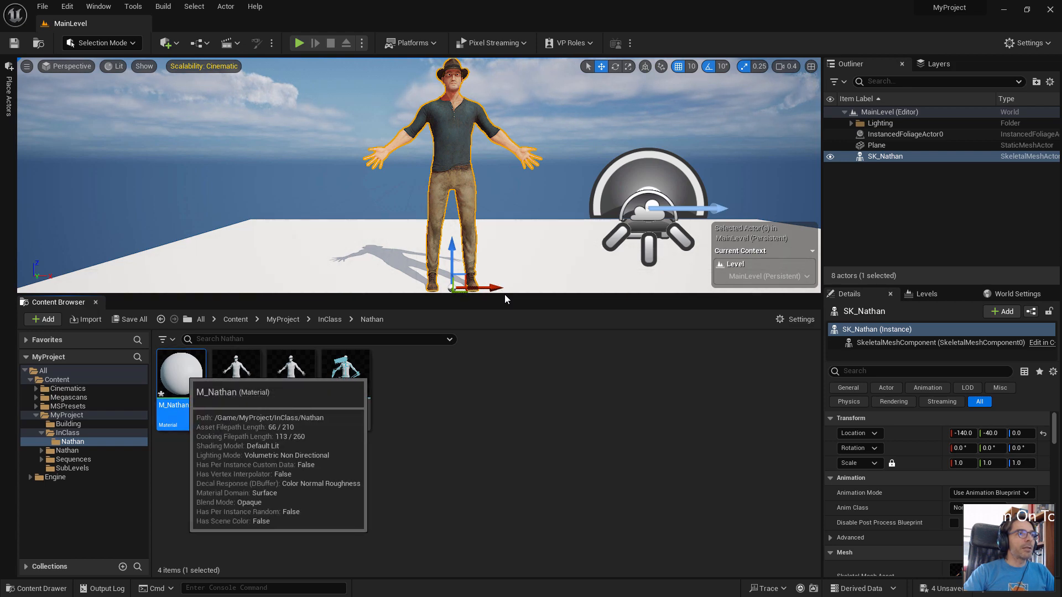
{"action": "double_click", "coordinate": [181, 371]}
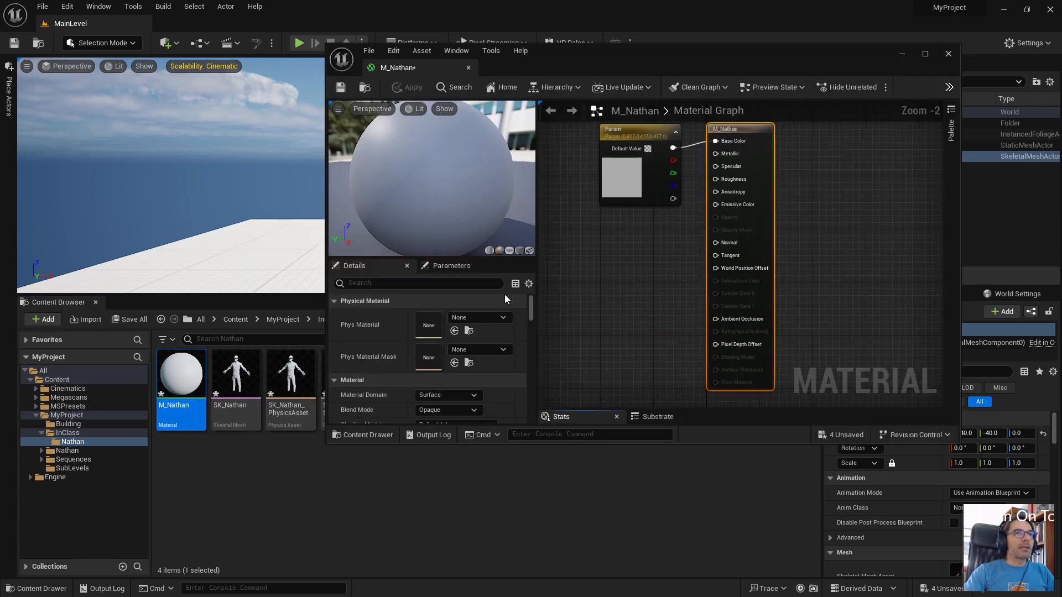
{"action": "left_click", "coordinate": [948, 54]}
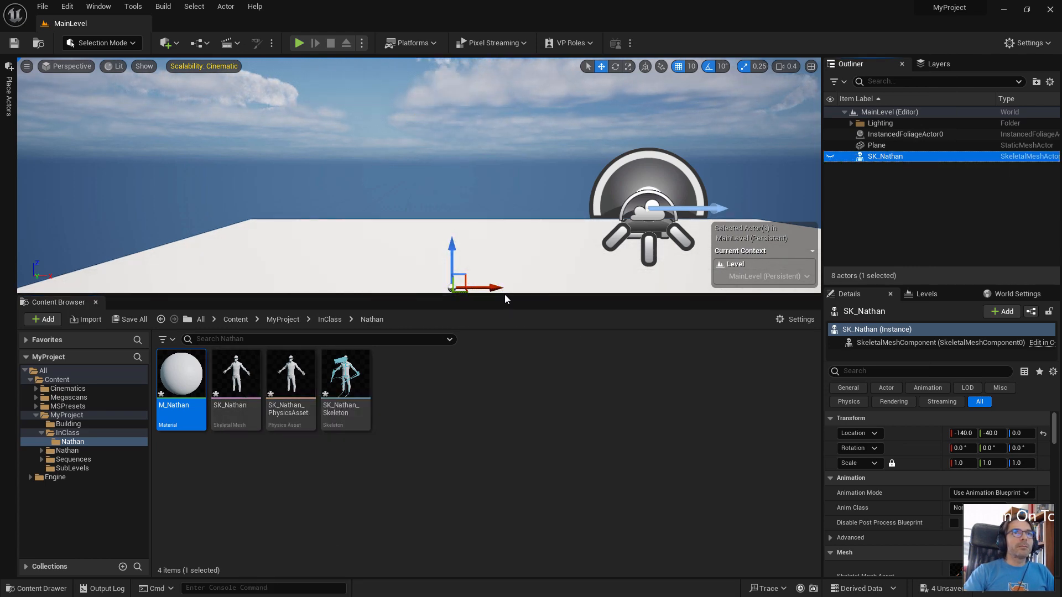
- Save all the imported assets and place the new SK_Nathan skeletal mesh on the floor plane in the level
{"action": "left_click", "coordinate": [237, 376]}
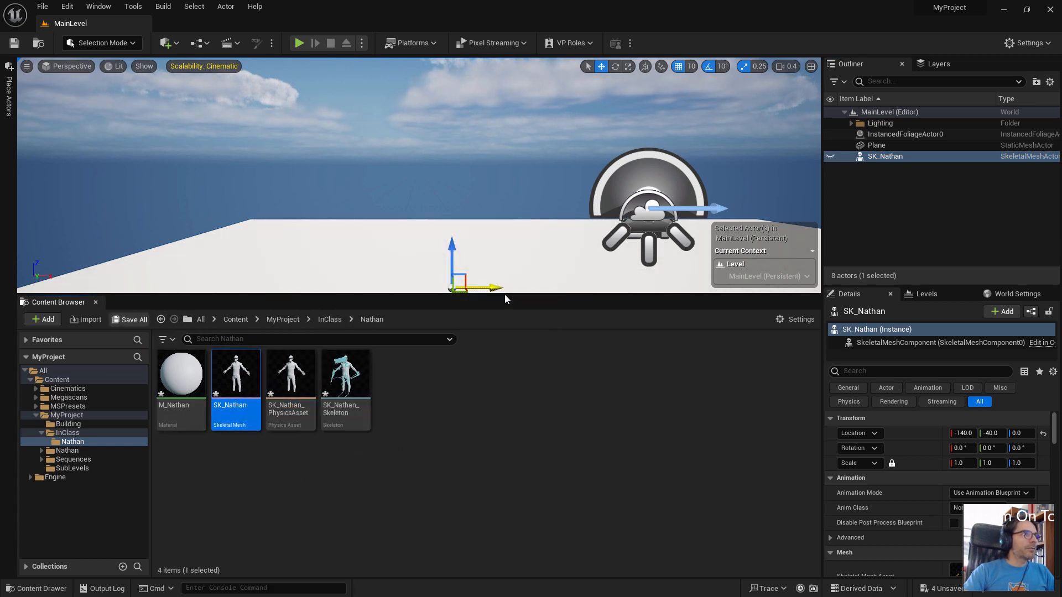
{"action": "key", "text": "ctrl+shift+s"}
{"action": "left_click", "coordinate": [624, 430]}
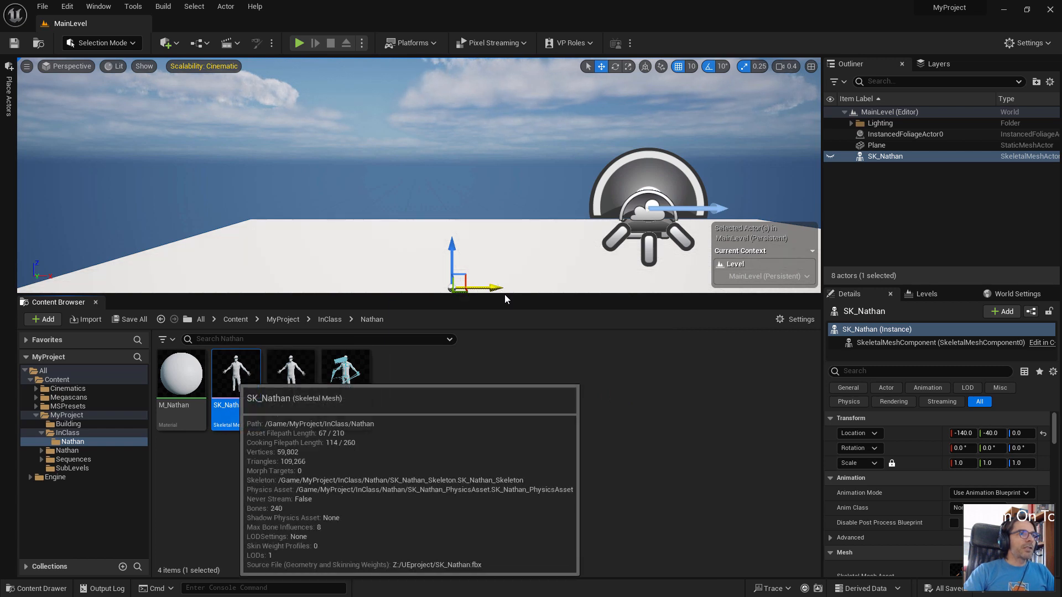
{"action": "left_click_drag", "start_coordinate": [237, 376], "coordinate": [325, 288]}
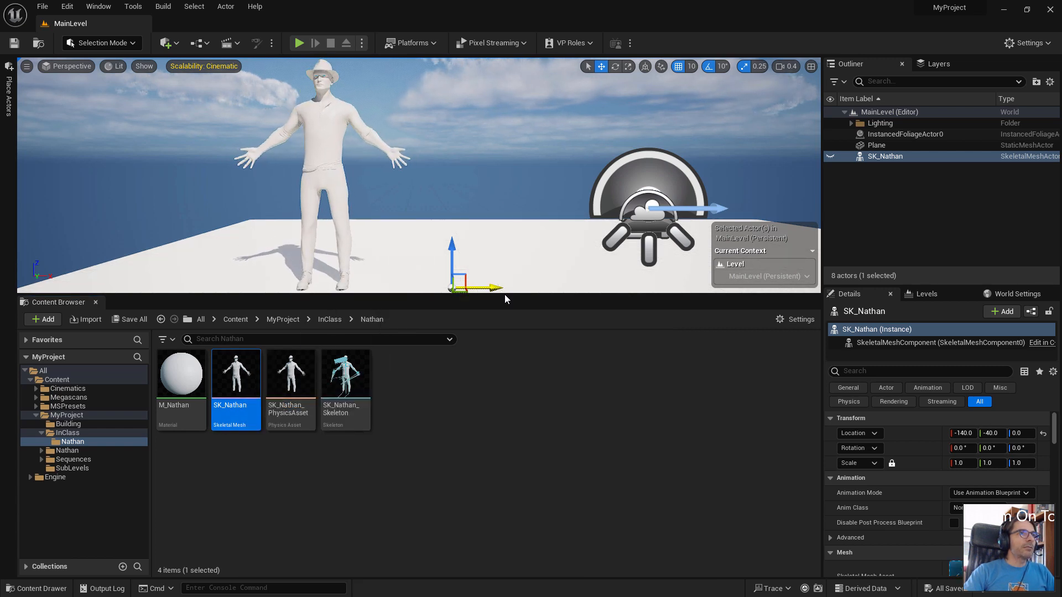
- Examine the placed white Nathan mesh in the level from close up and at full height
{"action": "scroll", "coordinate": [328, 285], "scroll_direction": "down", "scroll_amount": 3}
{"action": "scroll", "coordinate": [419, 175], "scroll_direction": "up", "scroll_amount": 3}
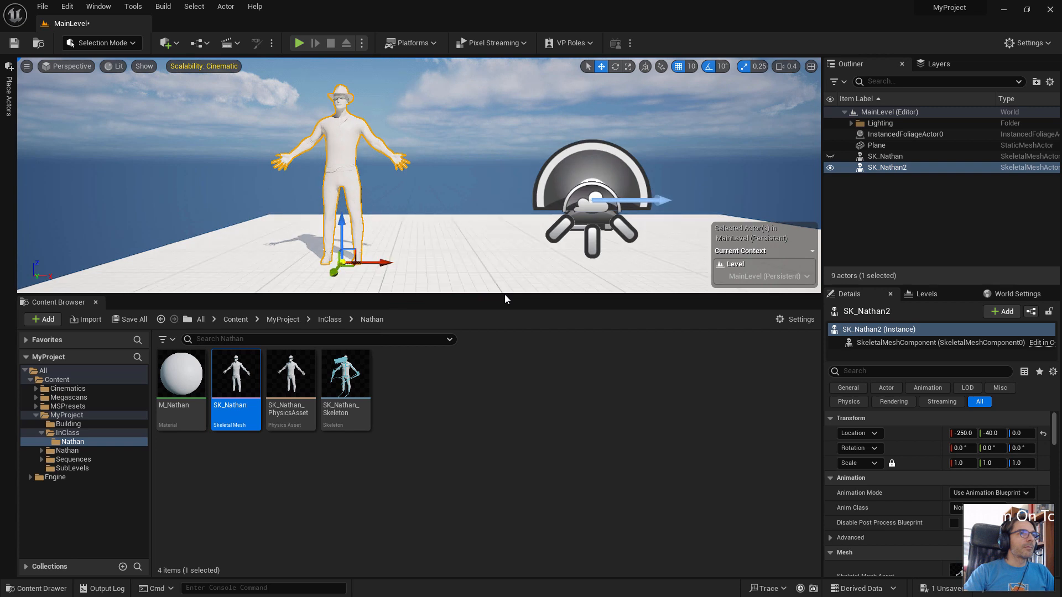
{"action": "middle_click_drag", "start_coordinate": [419, 174], "coordinate": [387, 122]}
{"action": "scroll", "coordinate": [418, 175], "scroll_direction": "up", "scroll_amount": 3}
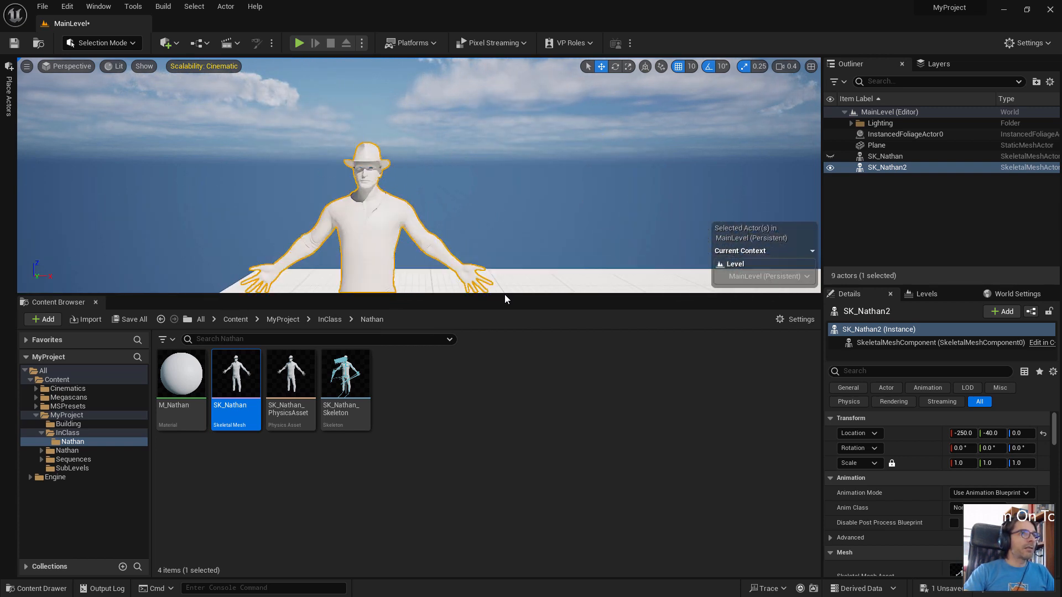
{"action": "scroll", "coordinate": [419, 174], "scroll_direction": "up", "scroll_amount": 5}
{"action": "scroll", "coordinate": [419, 175], "scroll_direction": "down", "scroll_amount": 5}
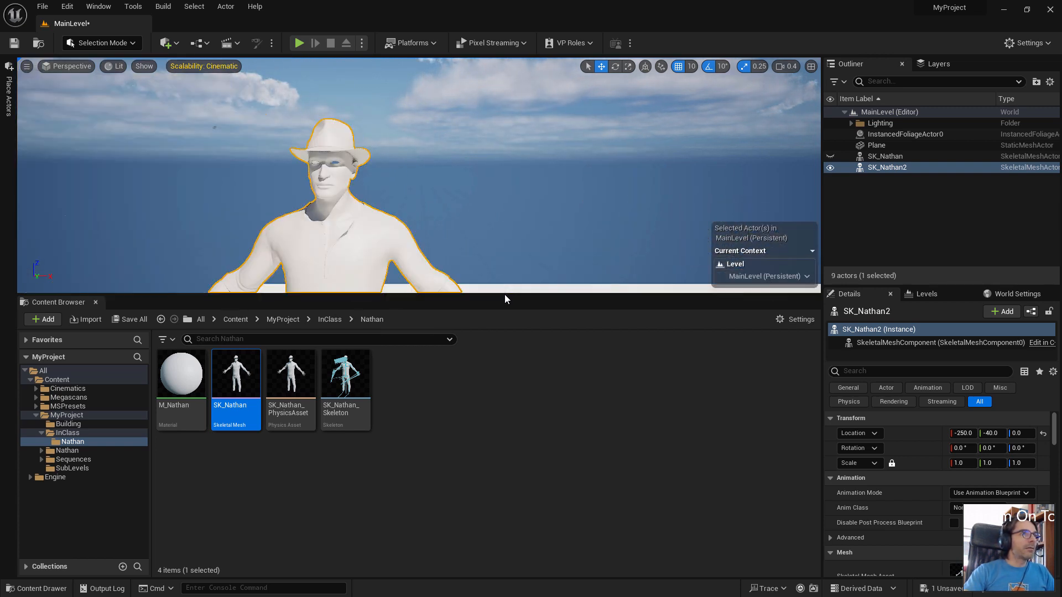
{"action": "middle_click_drag", "start_coordinate": [418, 175], "coordinate": [406, 205]}
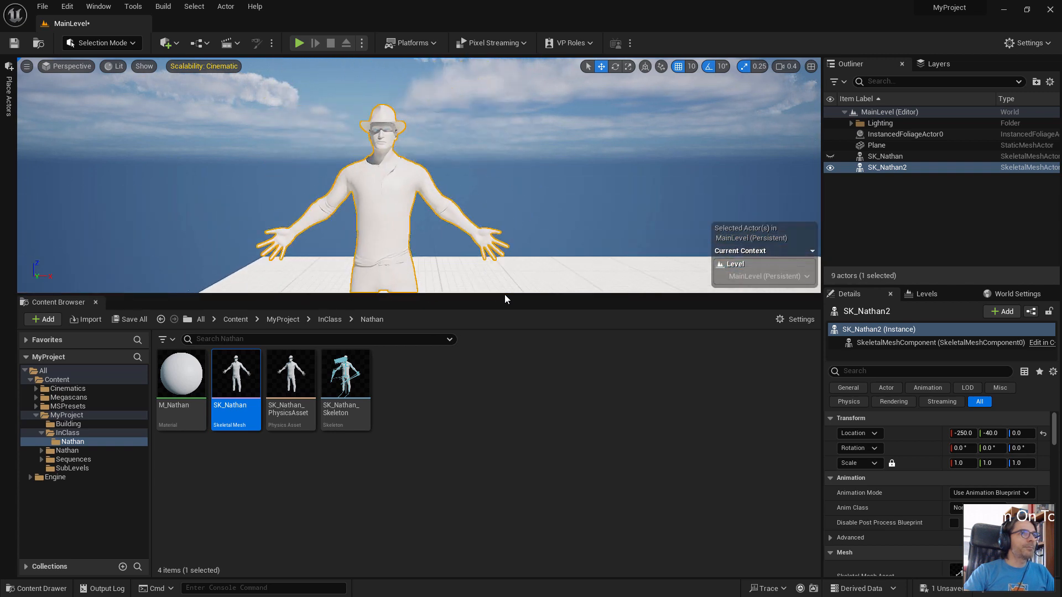
{"action": "scroll", "coordinate": [418, 174], "scroll_direction": "down", "scroll_amount": 3}
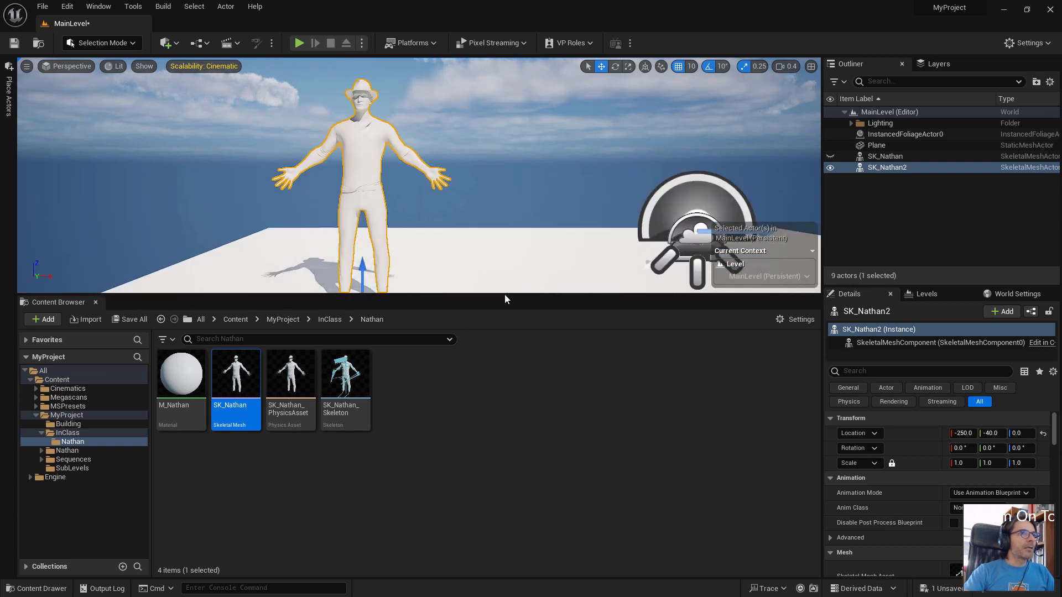
{"action": "scroll", "coordinate": [419, 175], "scroll_direction": "down", "scroll_amount": 2}
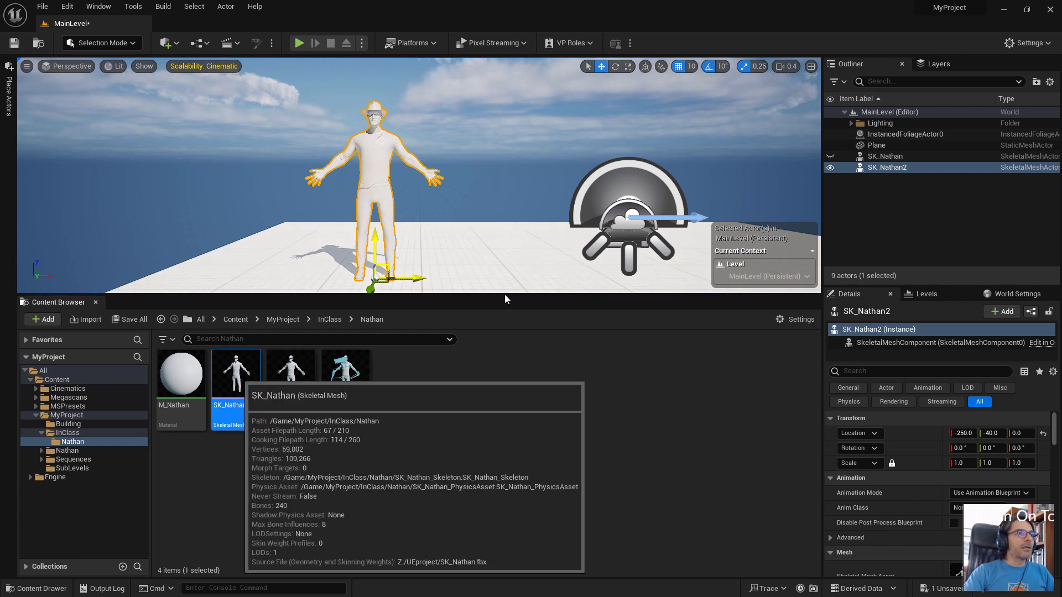
- Inspect the SK_Nathan mesh and its skeleton's bone hierarchy, select the DEF-f_middle_01_L bone, and return to the level
{"action": "double_click", "coordinate": [236, 376]}
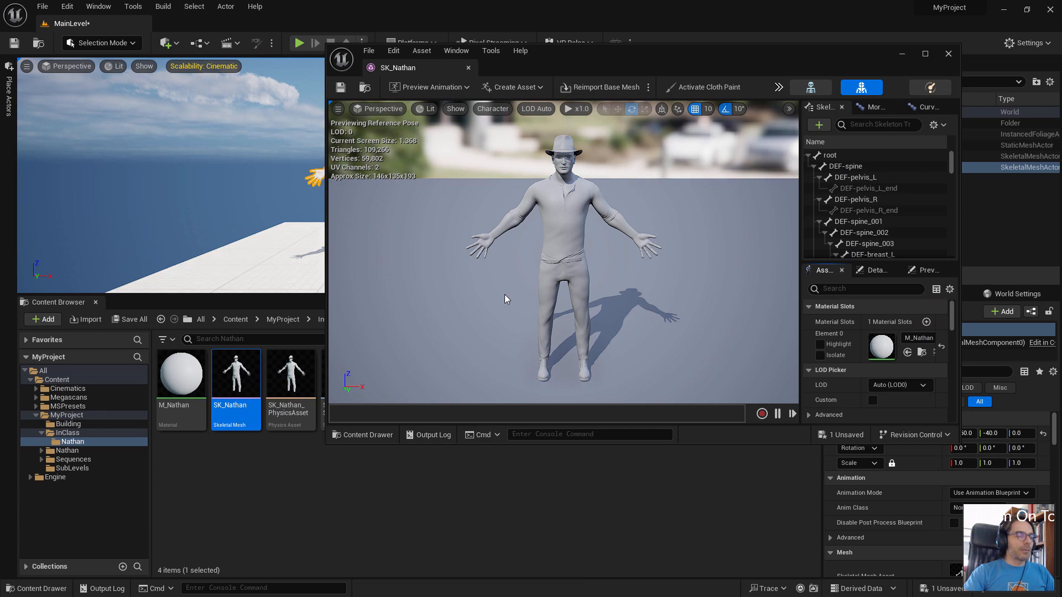
{"action": "left_click_drag", "start_coordinate": [504, 299], "coordinate": [504, 299]}
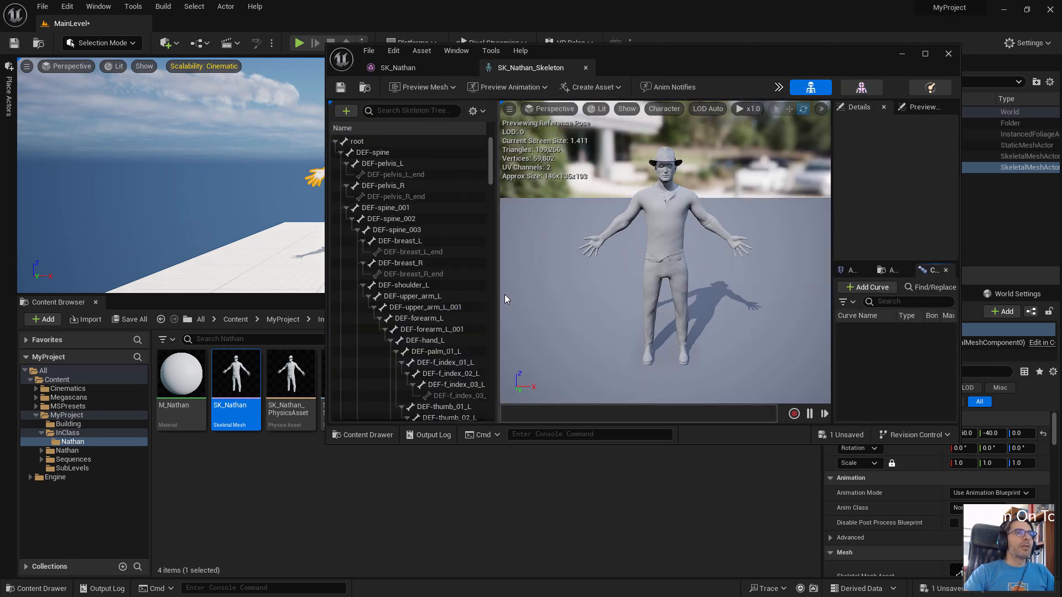
{"action": "scroll", "coordinate": [504, 299], "scroll_direction": "down", "scroll_amount": 2}
{"action": "scroll", "coordinate": [504, 299], "scroll_direction": "down", "scroll_amount": 11}
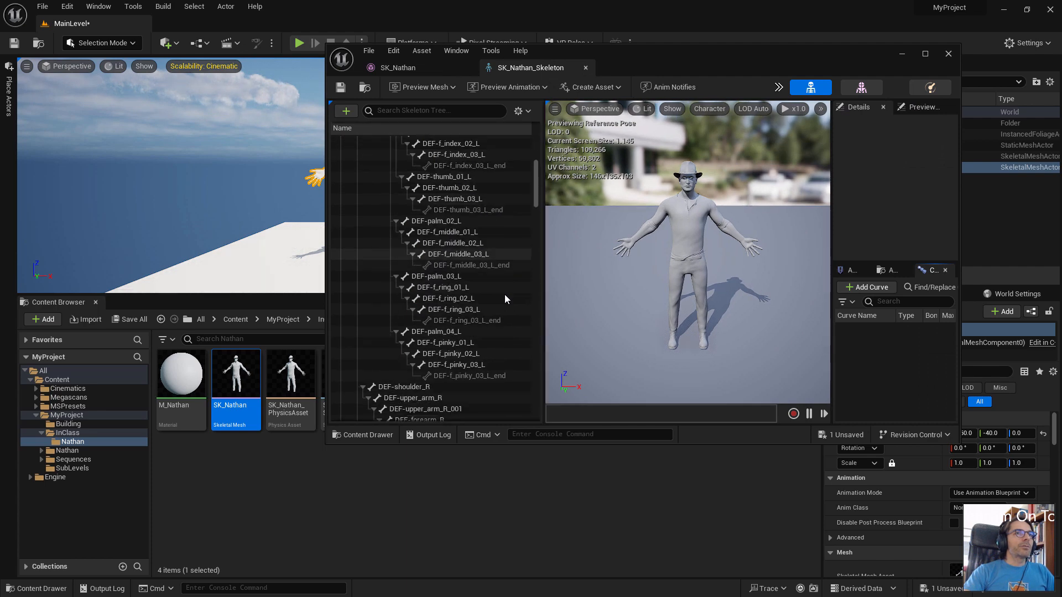
{"action": "left_click", "coordinate": [455, 265]}
{"action": "left_click", "coordinate": [454, 231]}
{"action": "scroll", "coordinate": [504, 299], "scroll_direction": "up", "scroll_amount": 7}
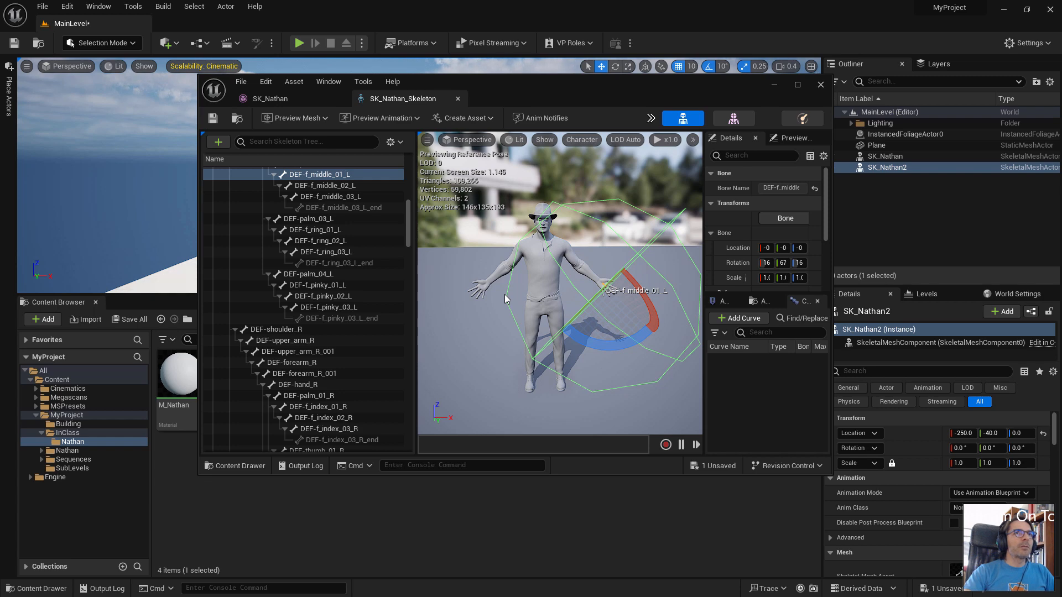
{"action": "left_click_drag", "start_coordinate": [683, 86], "coordinate": [585, 87]}
{"action": "key", "text": "alt+Tab"}
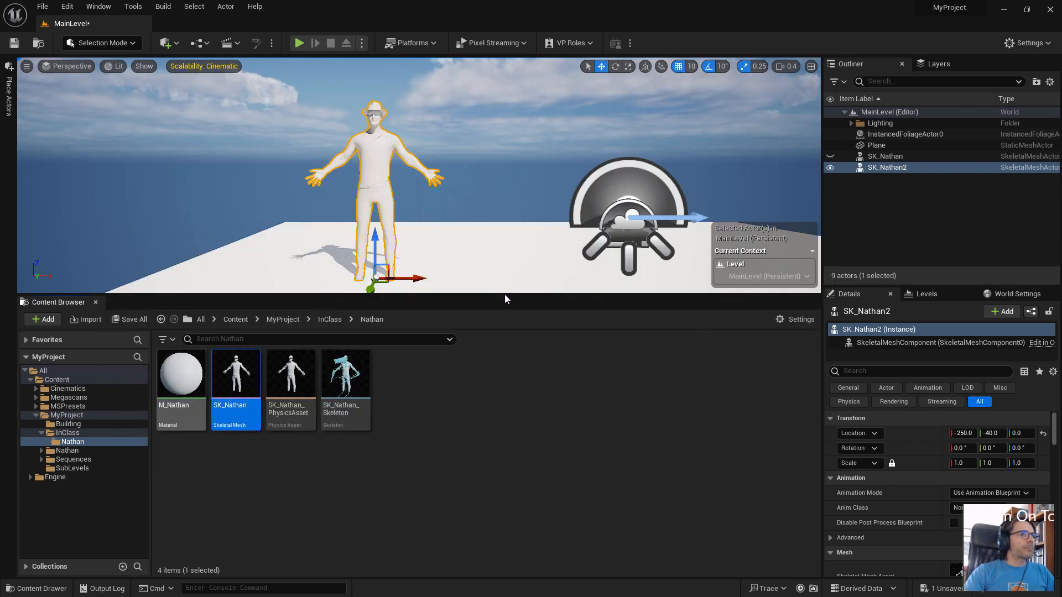
{"action": "left_click", "coordinate": [187, 377]}
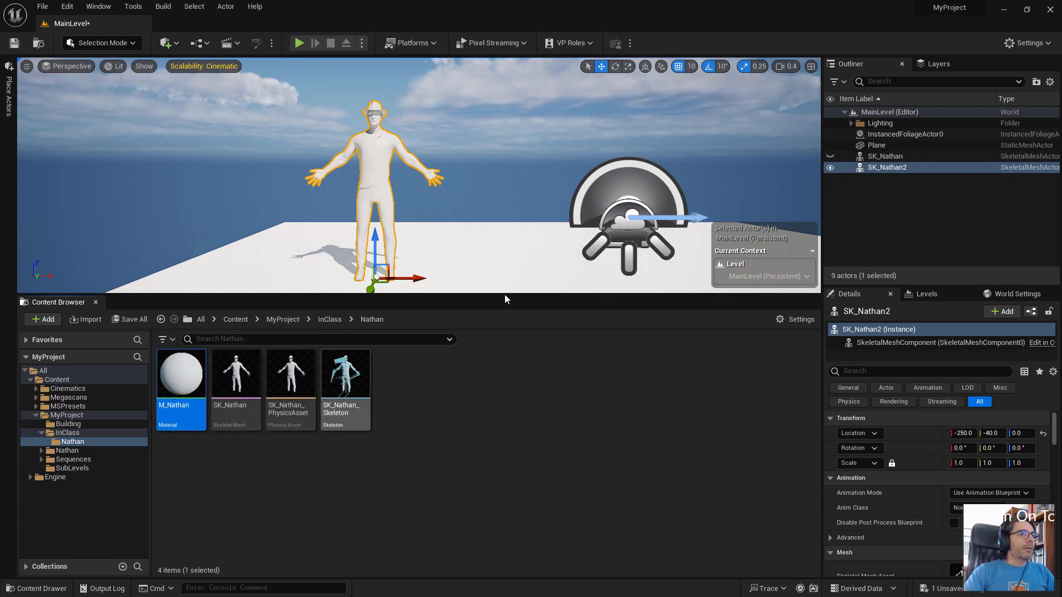
{"action": "mouse_move", "coordinate": [504, 295]}
{"action": "right_mouse_down"}
{"action": "mouse_move", "coordinate": [548, 290]}
{"action": "mouse_move", "coordinate": [403, 280]}
{"action": "mouse_move", "coordinate": [523, 345]}
{"action": "mouse_move", "coordinate": [513, 299]}
{"action": "right_mouse_up"}
{"action": "key", "text": "w"}
{"action": "key", "text": "s"}
{"action": "key", "text": "s"}
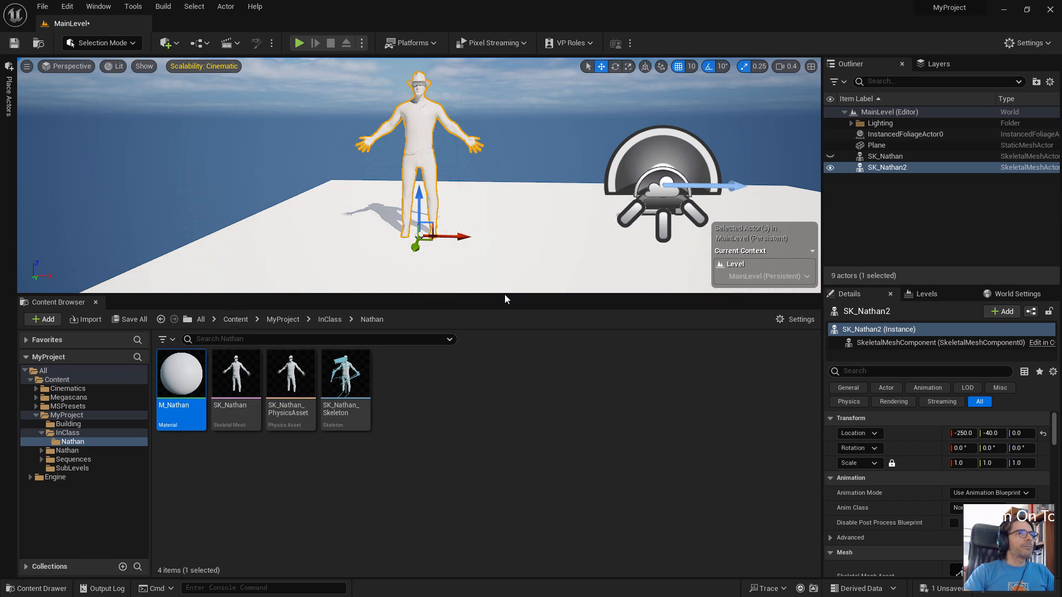
{"action": "key", "text": "Right"}
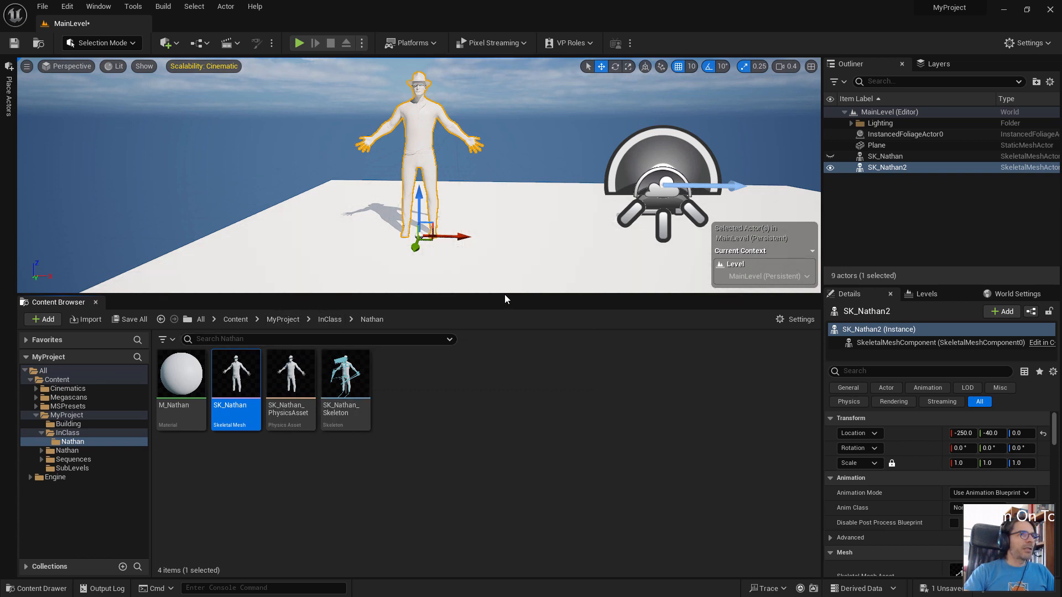
- Create a Level Sequence named LS_Main in the InClass/Nathan folder and open it in Sequencer
{"action": "right_click", "coordinate": [430, 394]}
{"action": "mouse_move", "coordinate": [461, 369]}
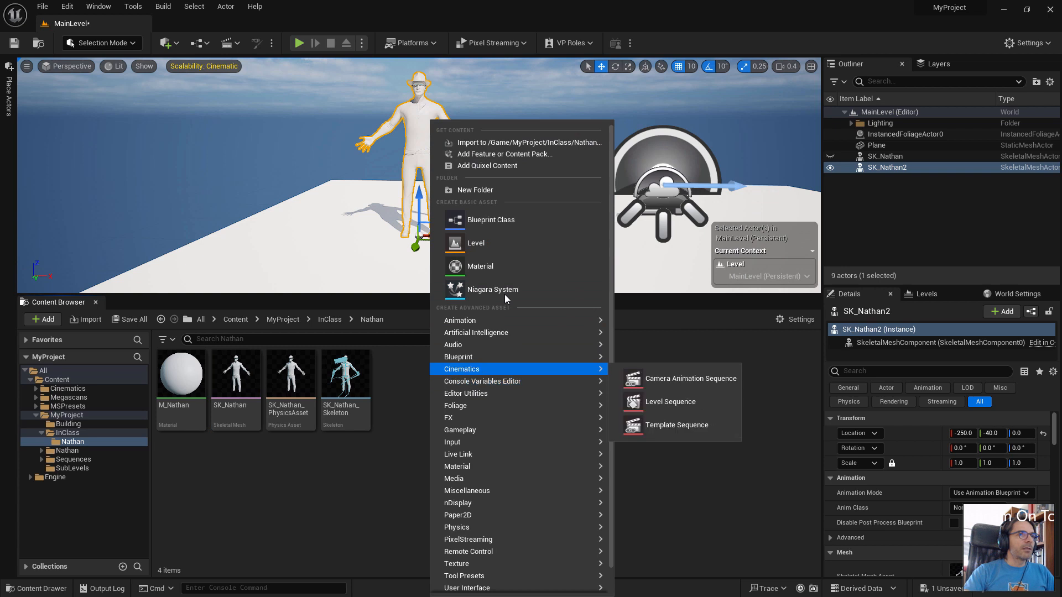
{"action": "left_click", "coordinate": [670, 402]}
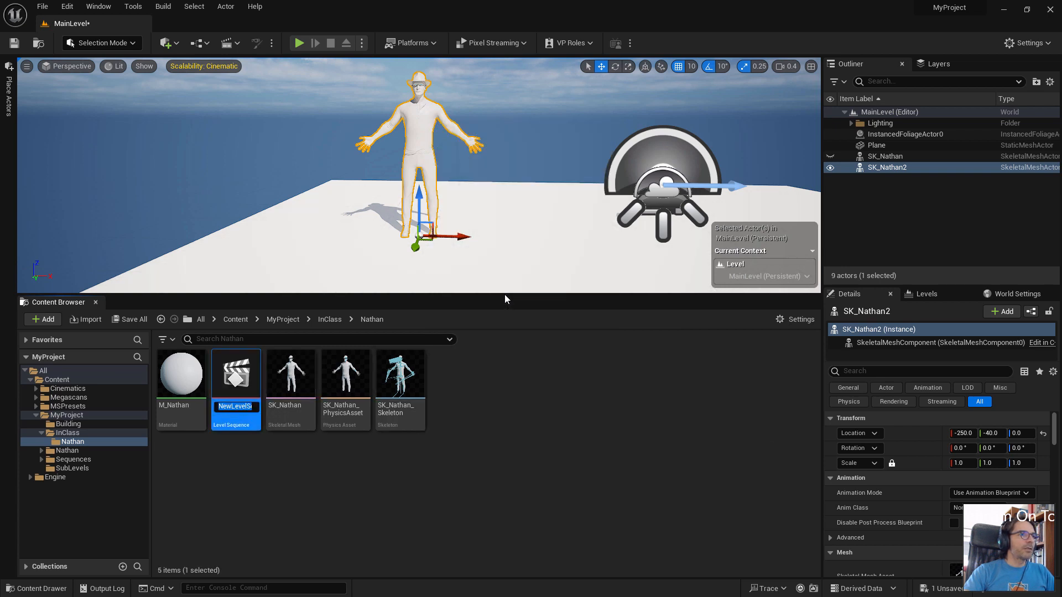
{"action": "left_click", "coordinate": [233, 410]}
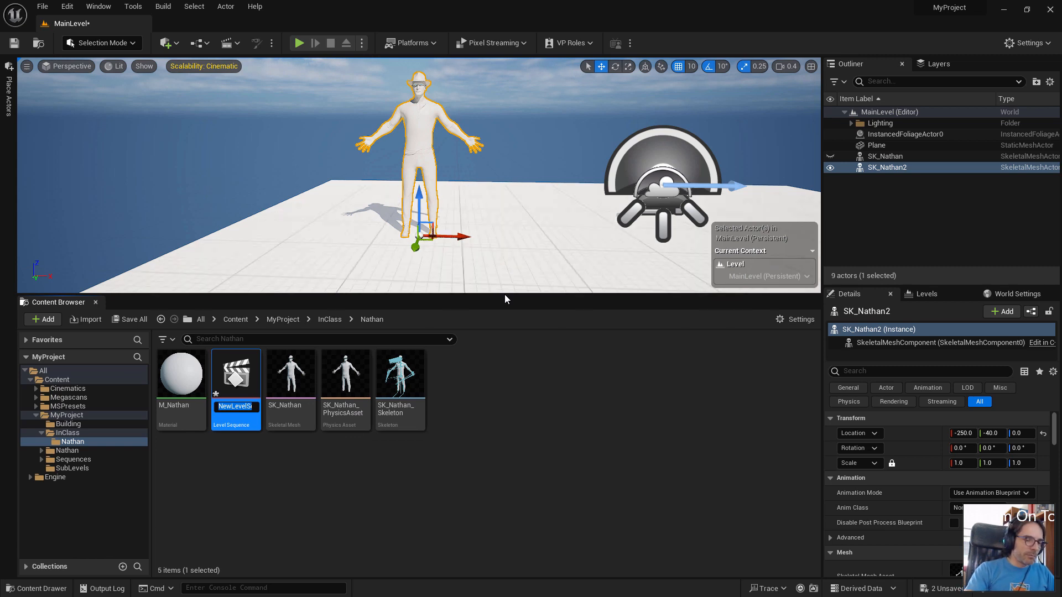
{"action": "type", "text": "Main"}
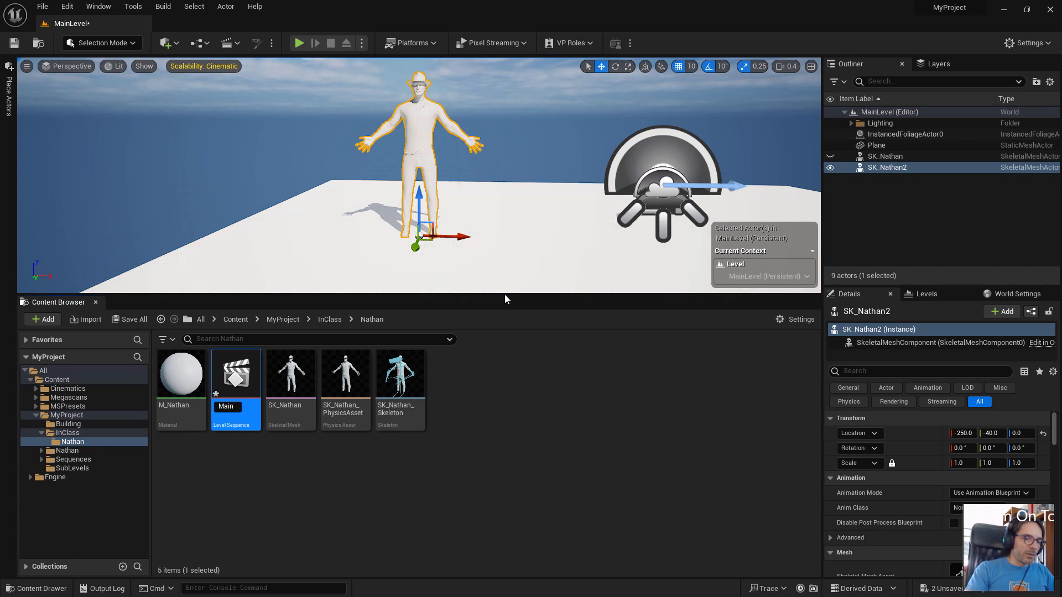
{"action": "key", "text": "Home"}
{"action": "type", "text": "LS_"}
{"action": "key", "text": "Return"}
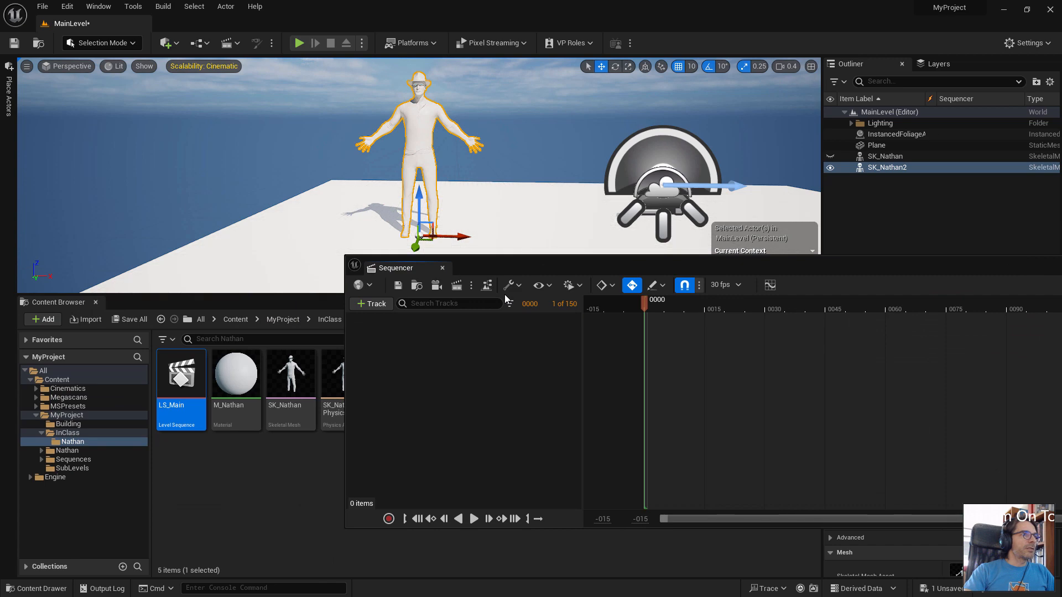
- Add the SK_Nathan skeletal mesh to the LS_Main sequence, hide the SK_Nathan2 actor, and restore the sequence actor as the selection
{"action": "left_click", "coordinate": [290, 382]}
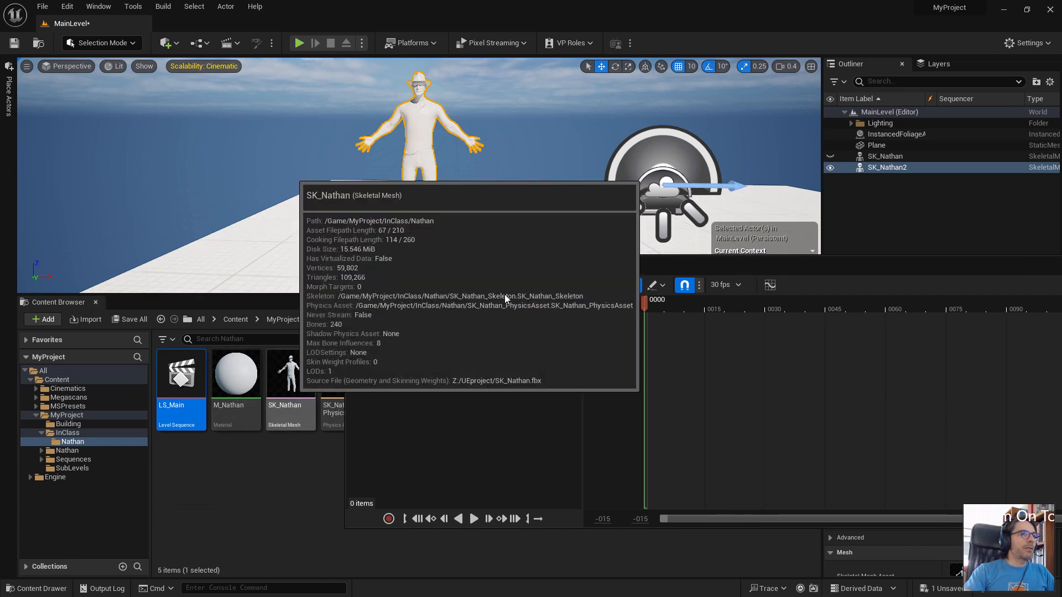
{"action": "left_click_drag", "start_coordinate": [290, 381], "coordinate": [483, 419]}
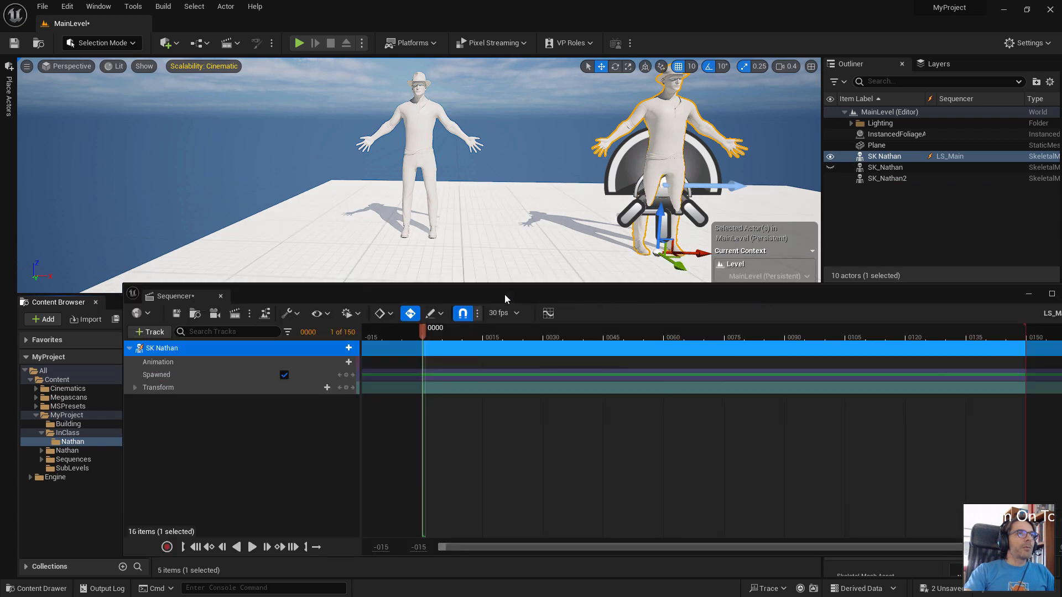
{"action": "key", "text": "ctrl+z"}
{"action": "key", "text": "h"}
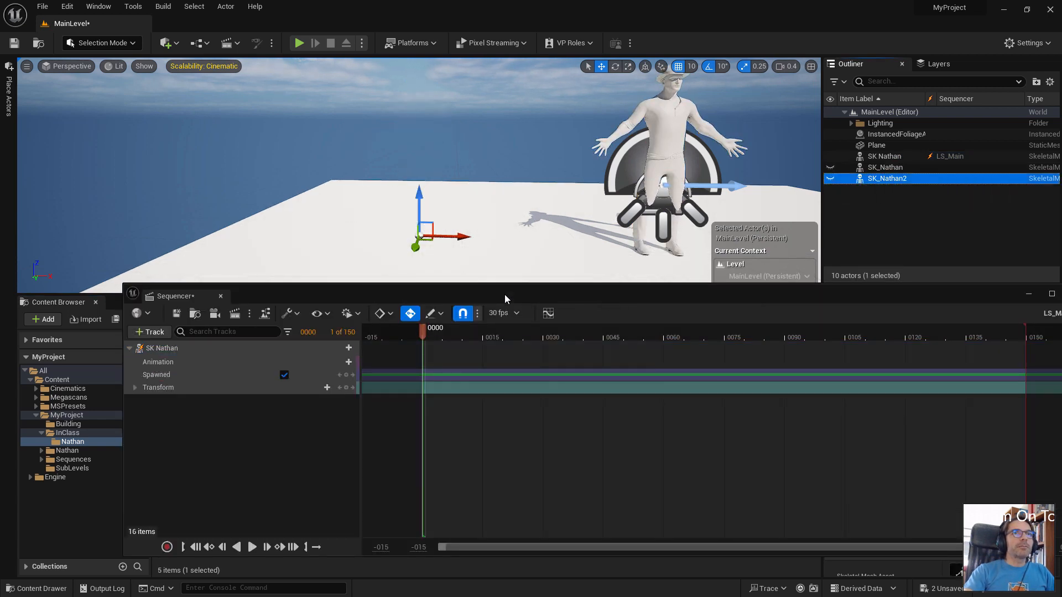
{"action": "key", "text": "ctrl+y"}
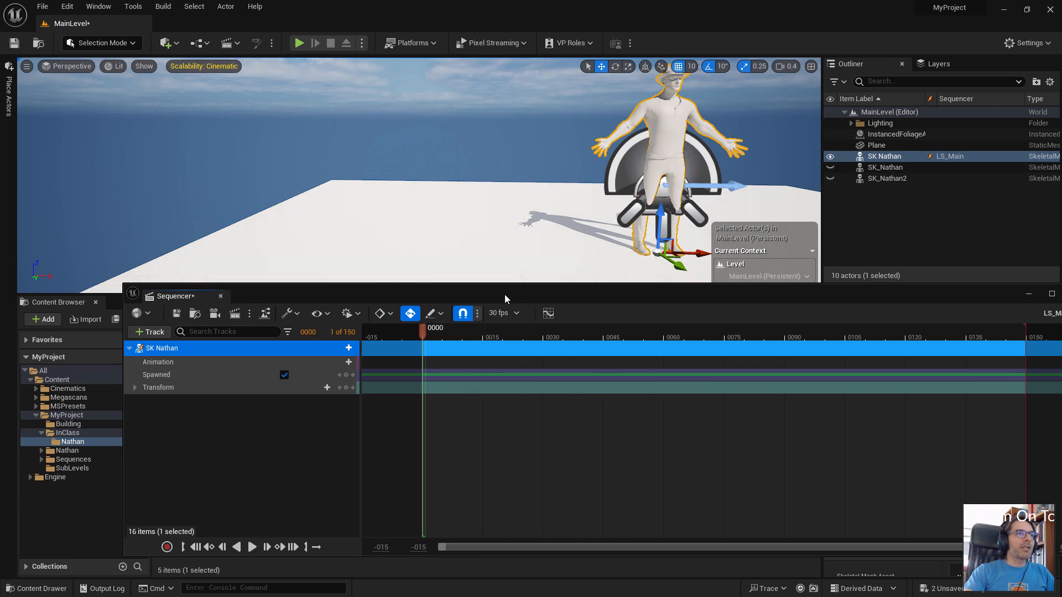
- Check which animation assets are available for the SK Nathan Animation track in the sequence
{"action": "left_click", "coordinate": [348, 362]}
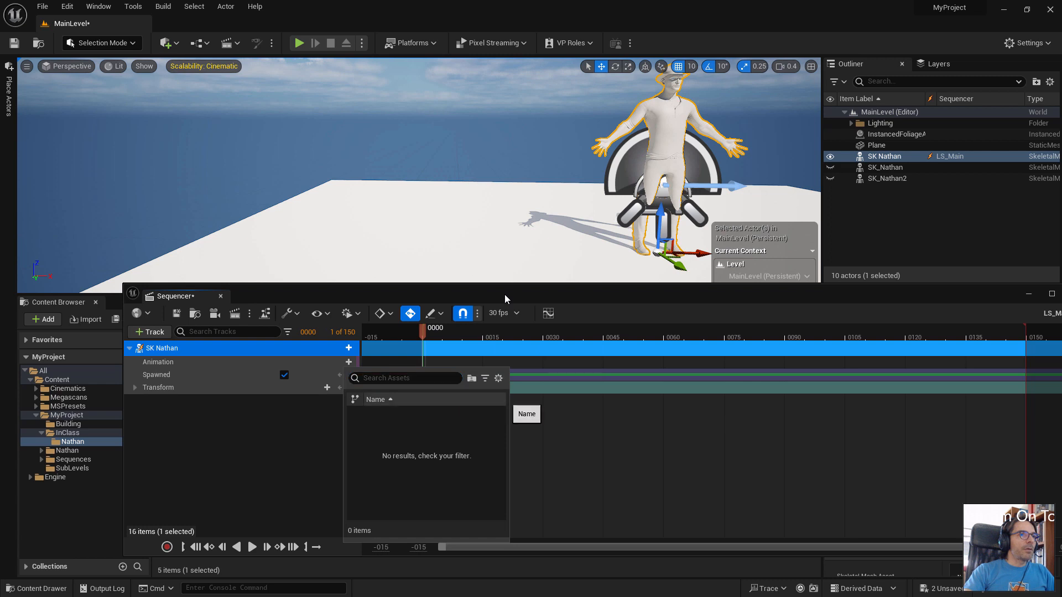
{"action": "left_click", "coordinate": [434, 400]}
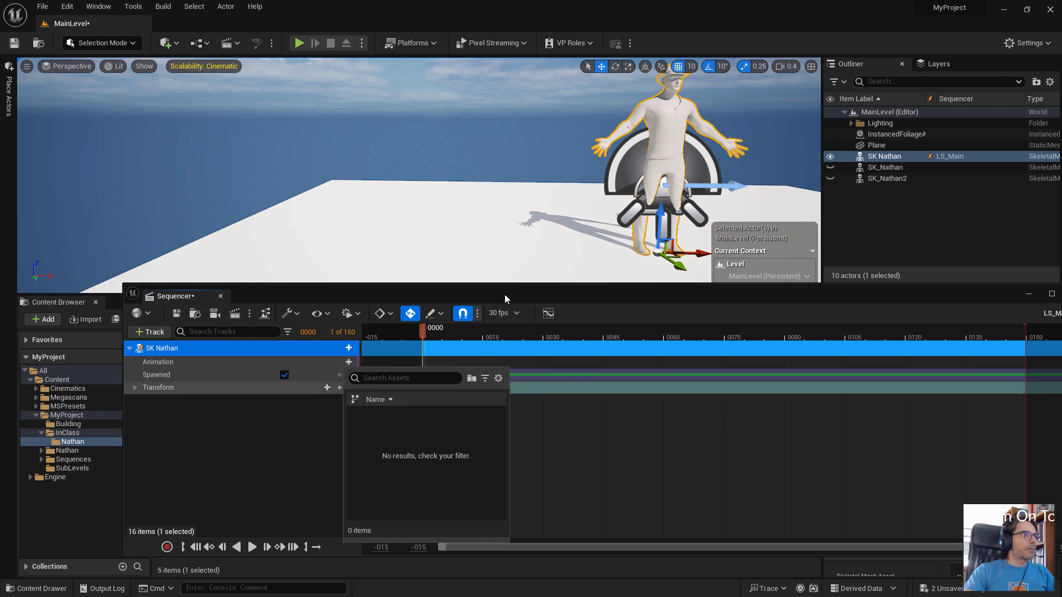
{"action": "left_click", "coordinate": [249, 361]}
{"action": "left_click", "coordinate": [349, 362]}
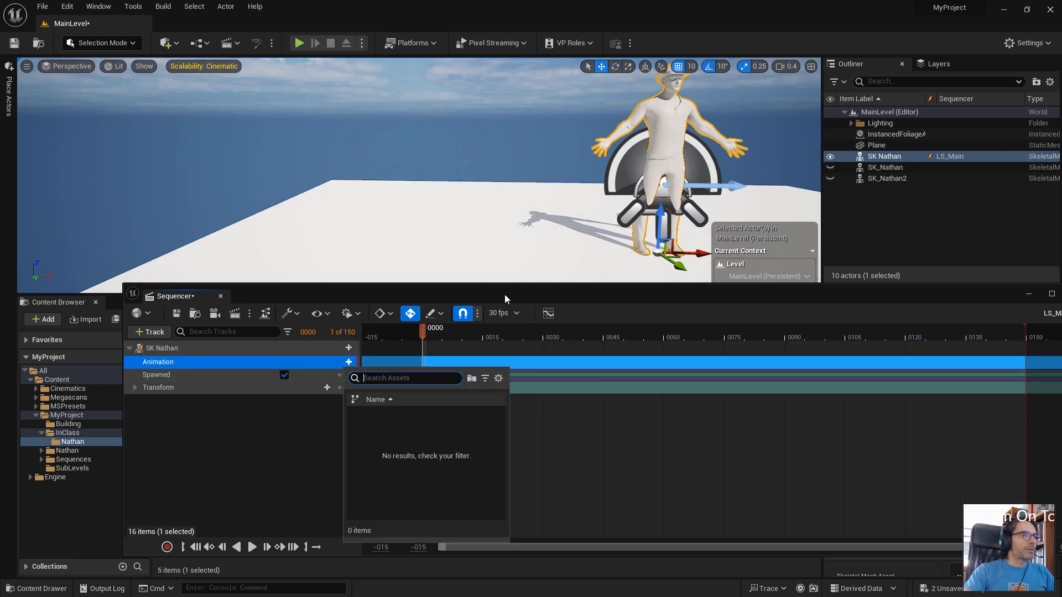
{"action": "key", "text": "Escape"}
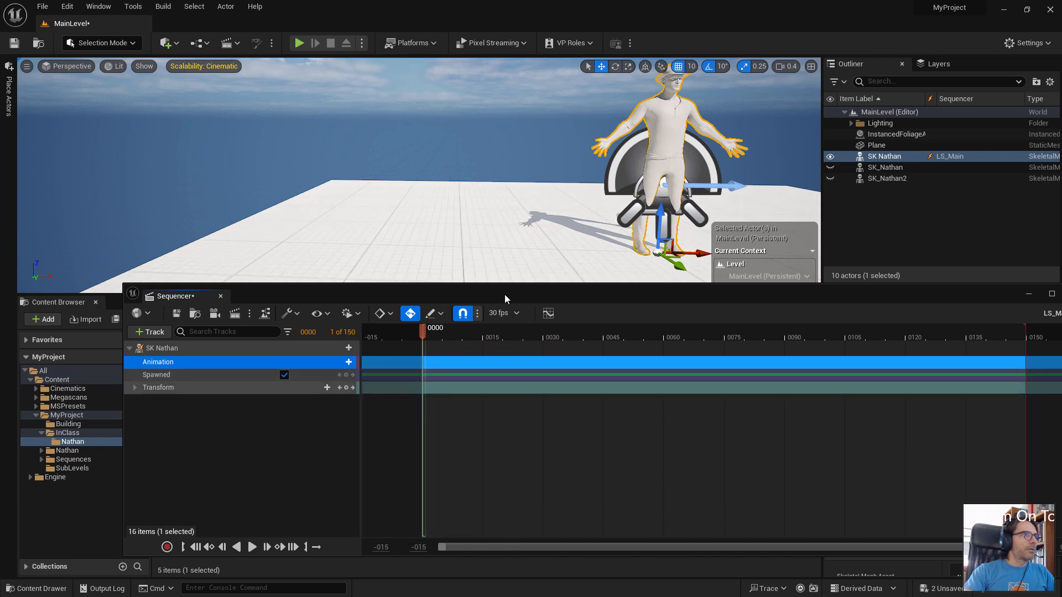
{"action": "left_click", "coordinate": [348, 361]}
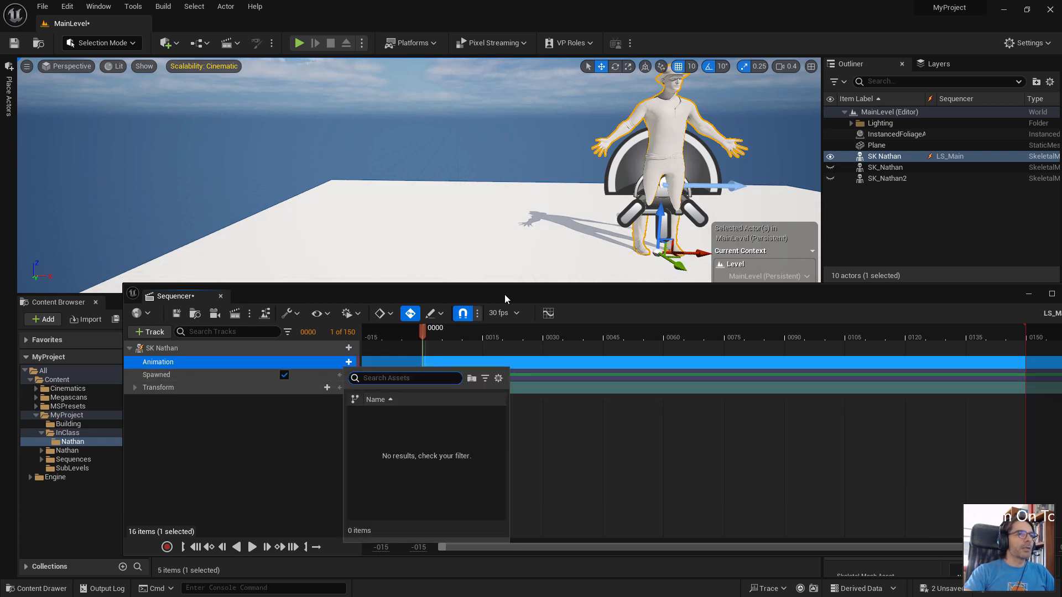
{"action": "left_click", "coordinate": [564, 440]}
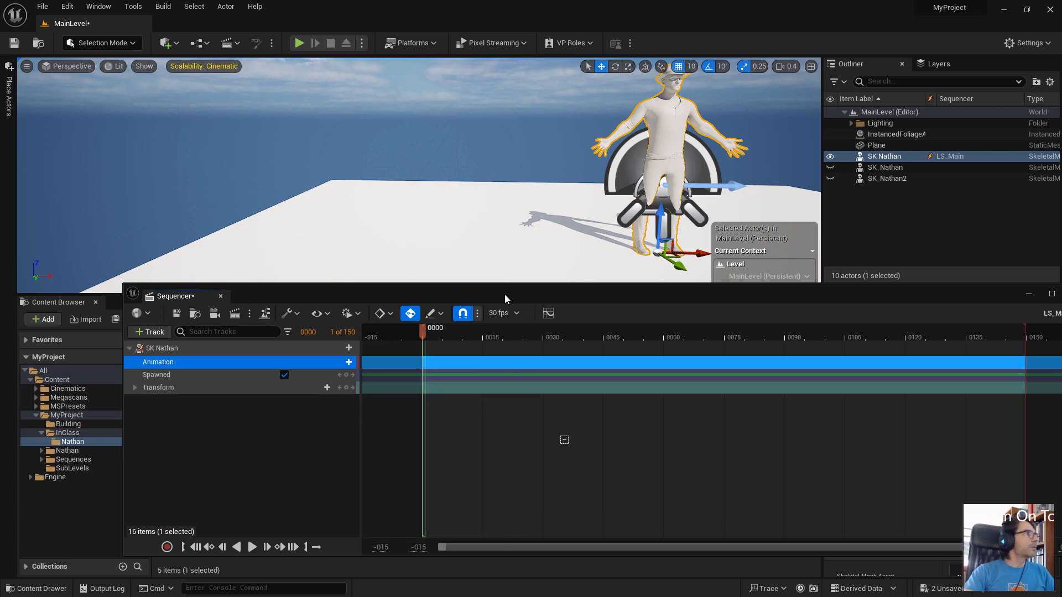
- Switch to Blender and review the FBX export's Transform and Bake Animation settings for the Nathan rig without exporting
{"action": "key", "text": "alt+Tab"}
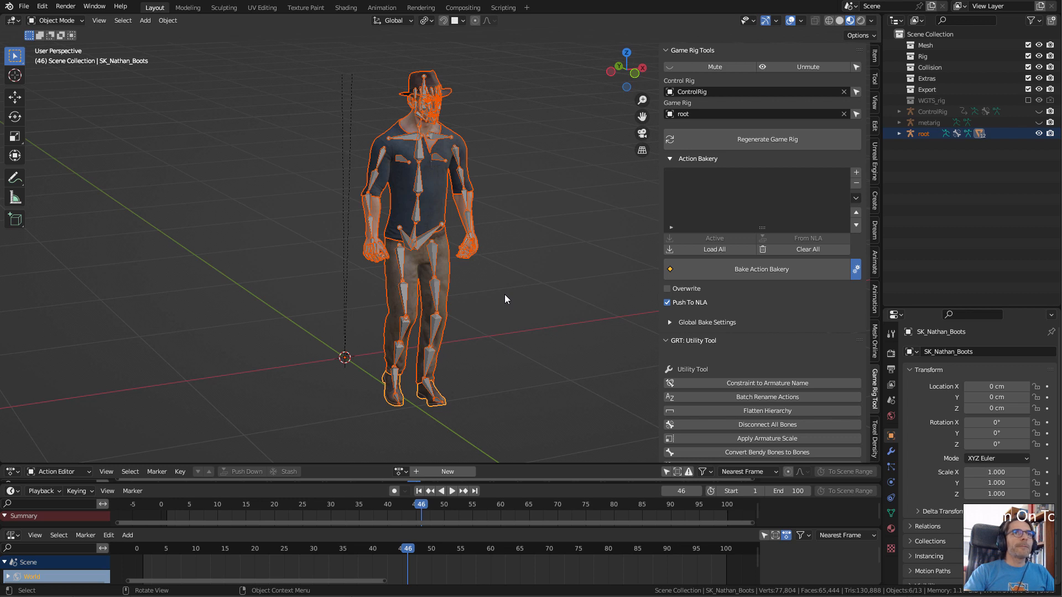
{"action": "left_click", "coordinate": [23, 6]}
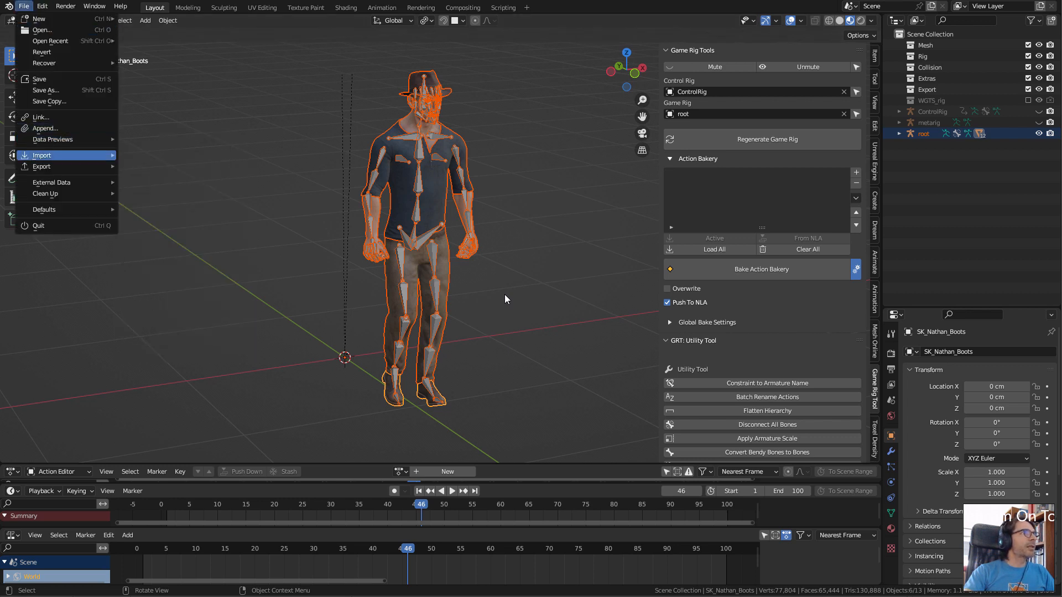
{"action": "mouse_move", "coordinate": [55, 167]}
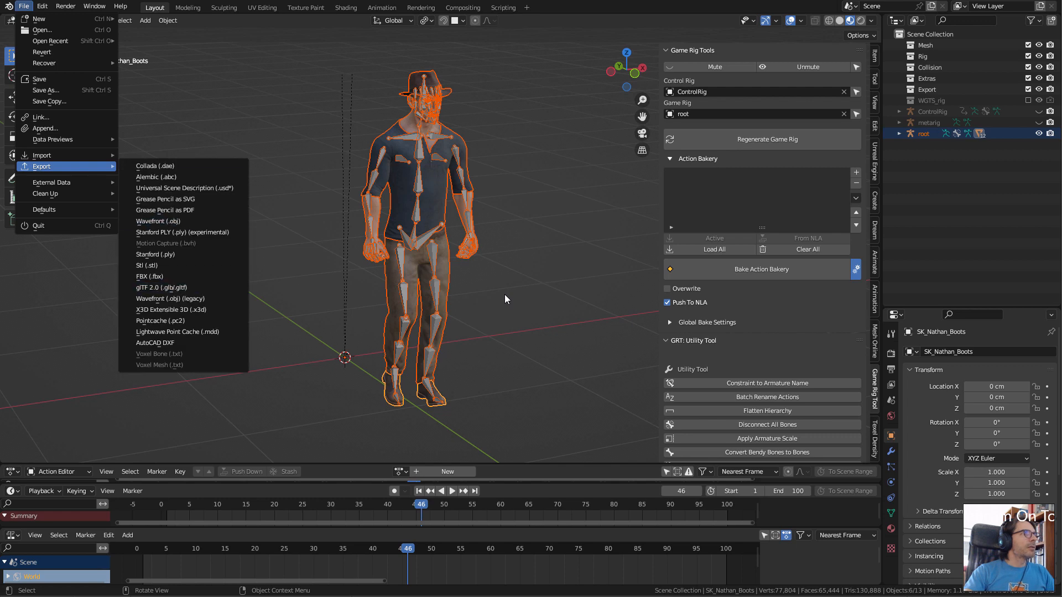
{"action": "left_click", "coordinate": [150, 276]}
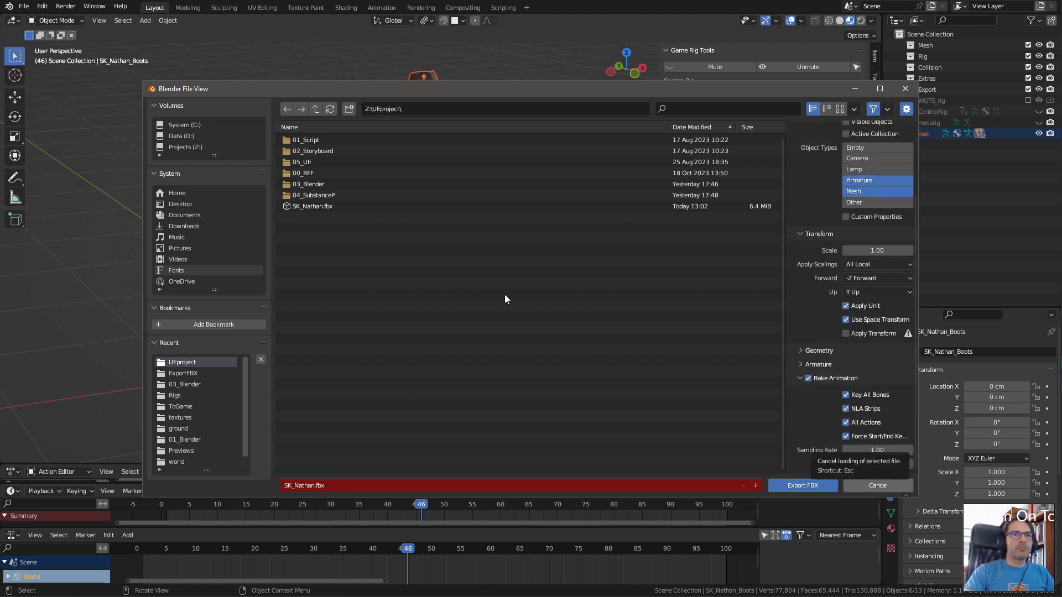
{"action": "key", "text": "Escape"}
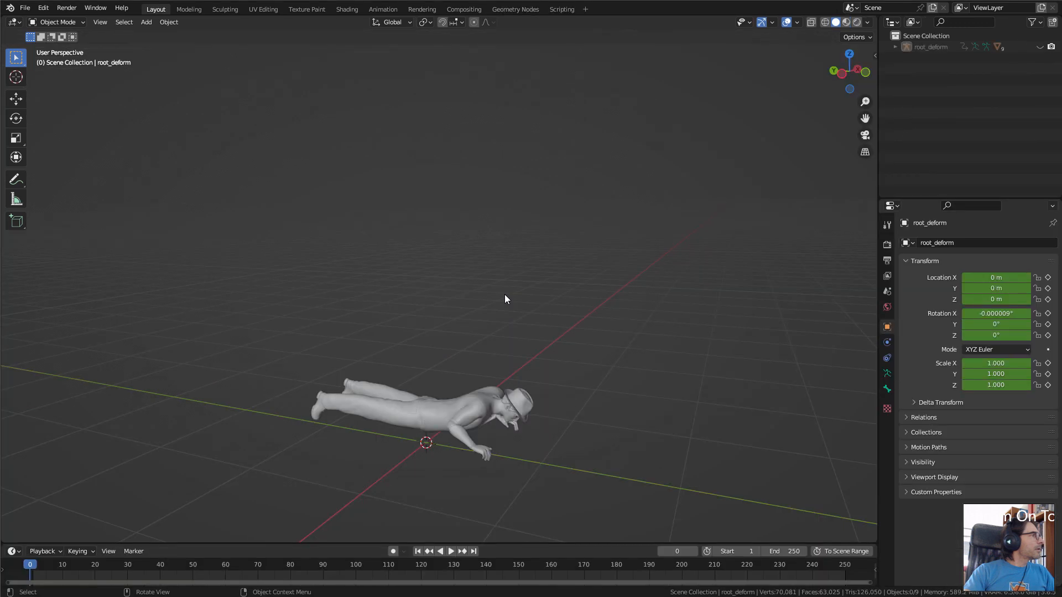
- Play the walking animation of the root_deform character in the other Blender scene and stop mid-stride
{"action": "key", "text": "ctrl+z"}
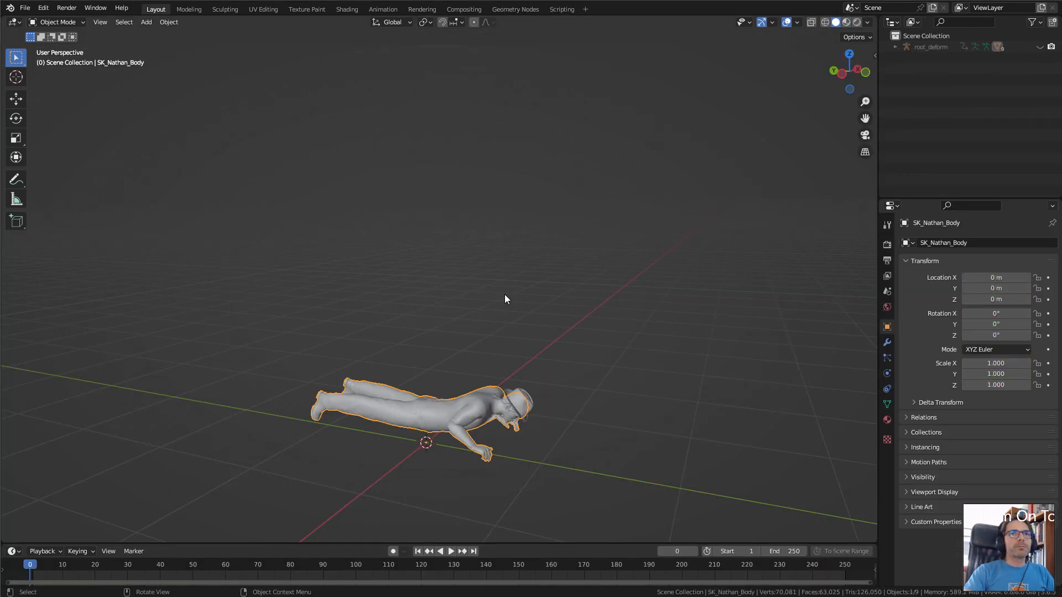
{"action": "key", "text": "ctrl+shift+z"}
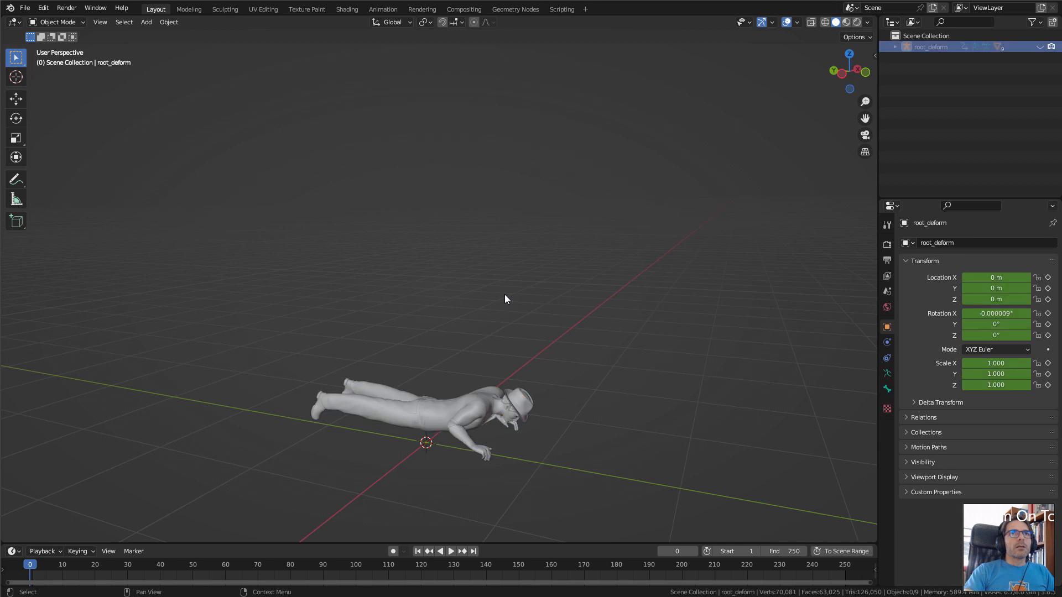
{"action": "scroll", "coordinate": [504, 299], "scroll_direction": "down", "scroll_amount": 1}
{"action": "scroll", "coordinate": [504, 299], "scroll_direction": "up", "scroll_amount": 2}
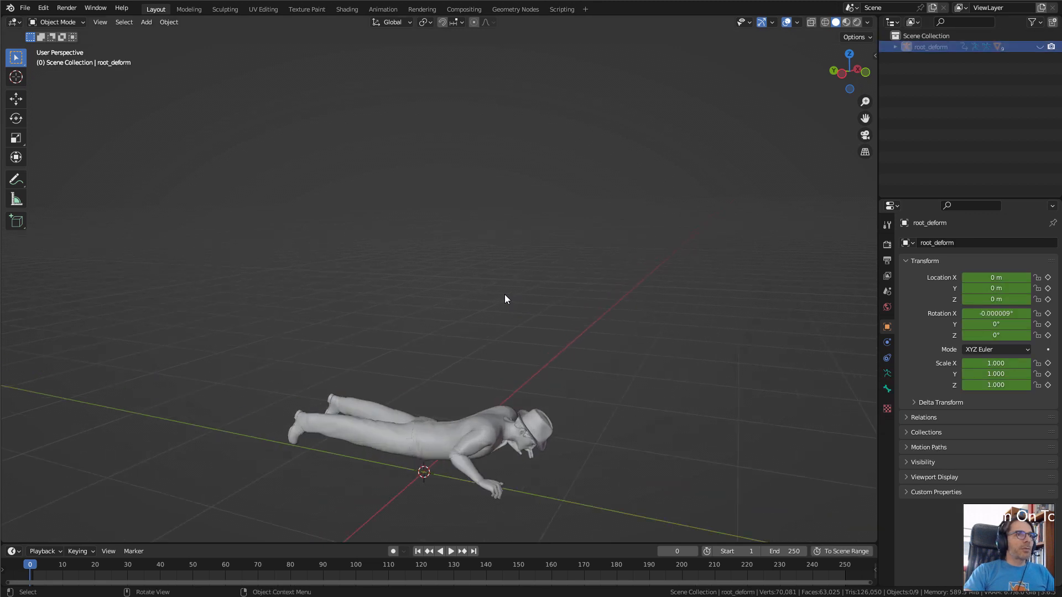
{"action": "left_click", "coordinate": [25, 8]}
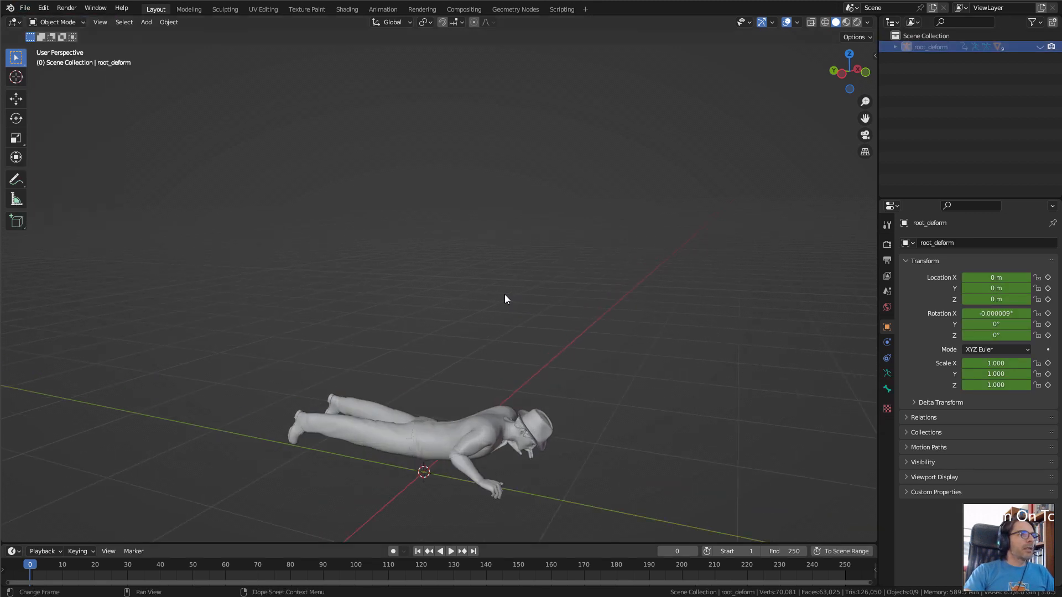
{"action": "key", "text": "space"}
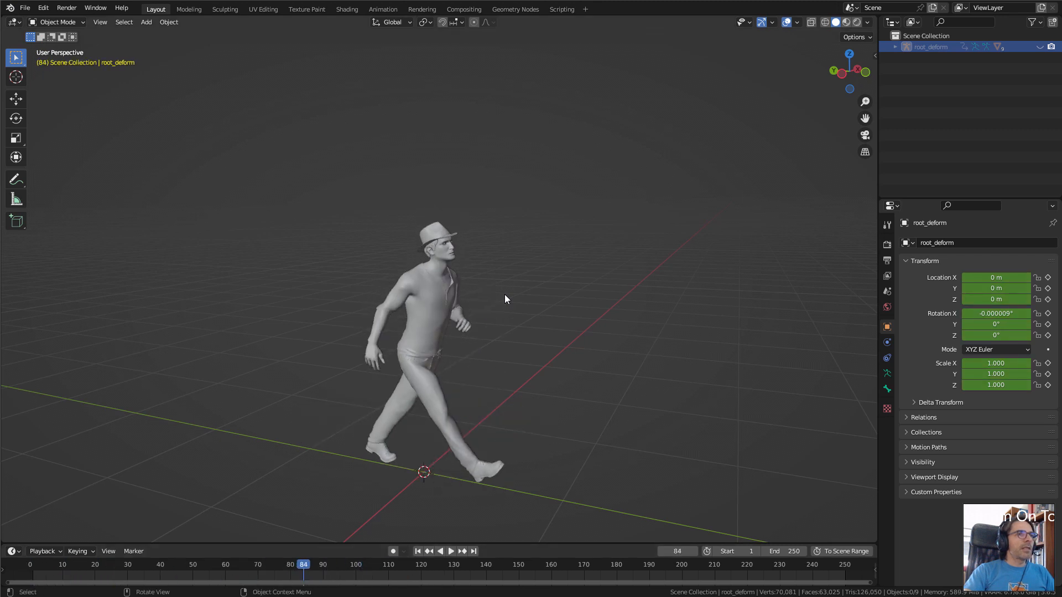
{"action": "key", "text": "space"}
{"action": "key", "text": "space"}
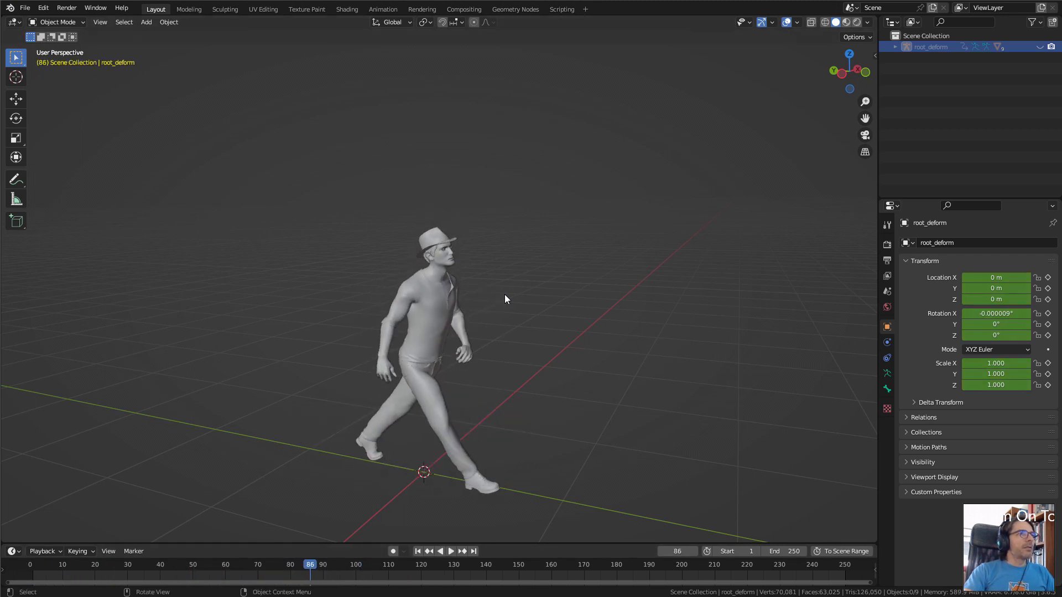
- Export the animated root_deform character as untitled.fbx to the Documents folder with the default FBX settings
{"action": "key", "text": "F4"}
{"action": "mouse_move", "coordinate": [67, 168]}
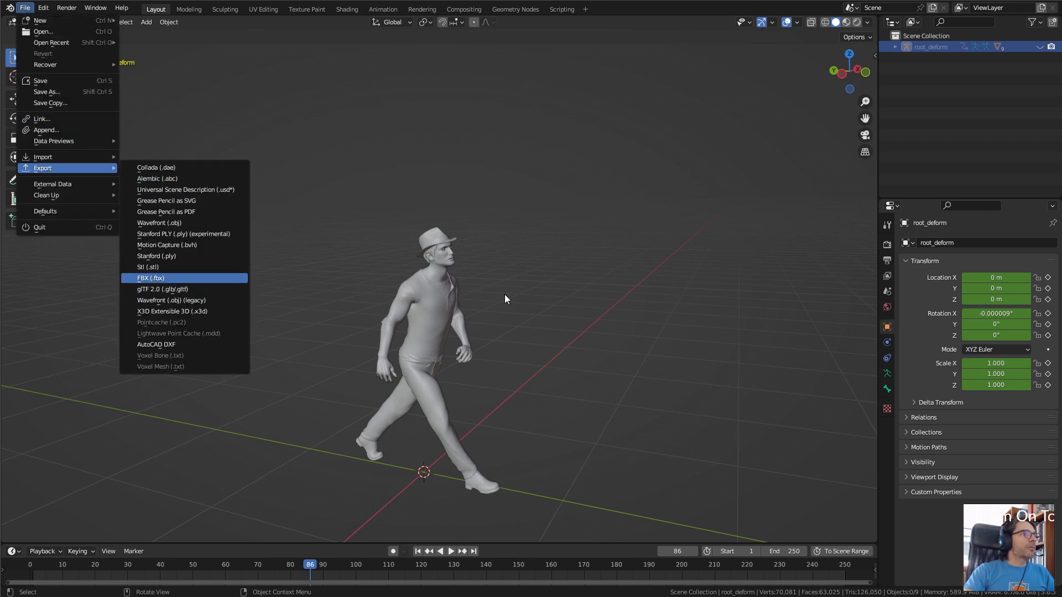
{"action": "key", "text": "Return"}
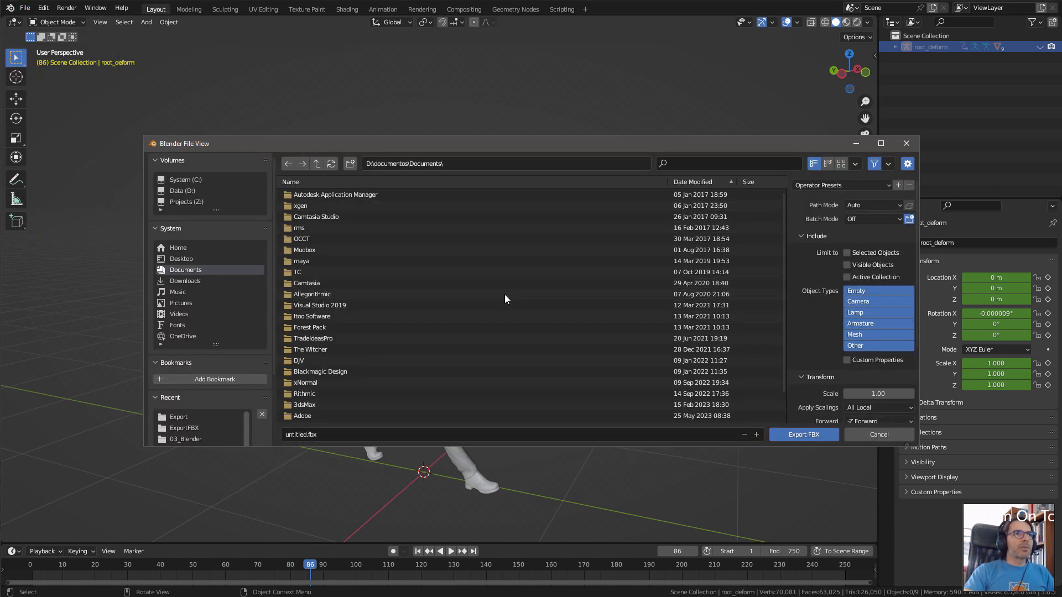
{"action": "left_click_drag", "start_coordinate": [603, 143], "coordinate": [569, 139]}
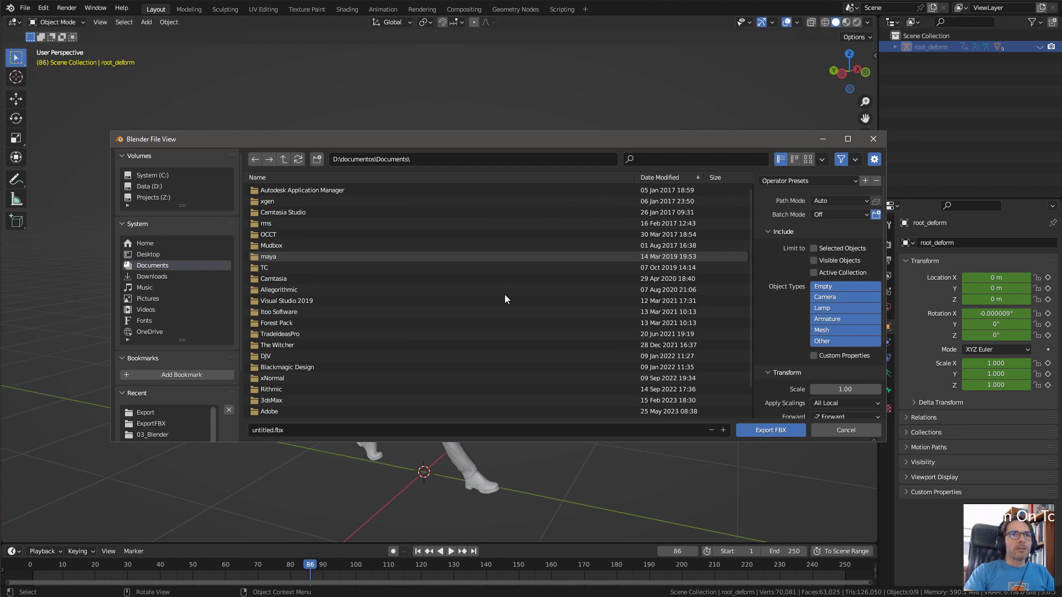
{"action": "scroll", "coordinate": [818, 298], "scroll_direction": "down", "scroll_amount": 5}
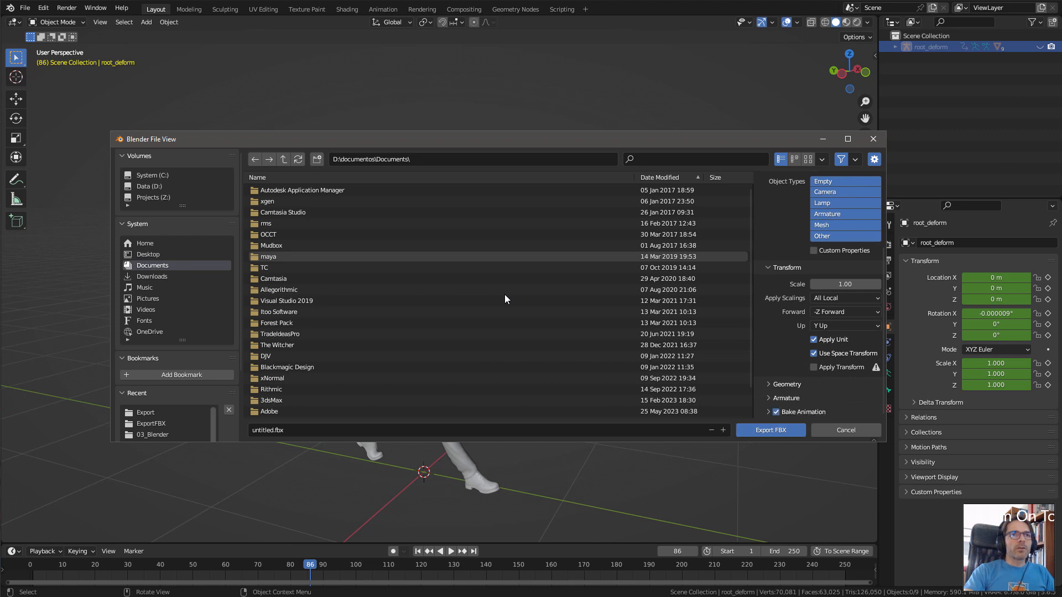
{"action": "key", "text": "Return"}
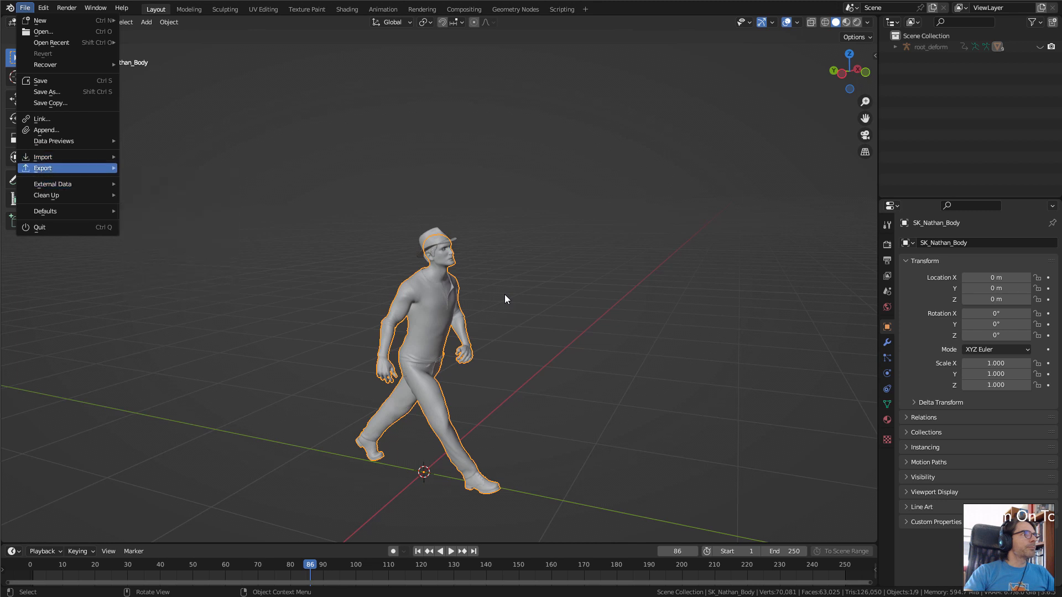
- Start a new FBX export and delete untitled.fbx from the Documents folder
{"action": "key", "text": "Return"}
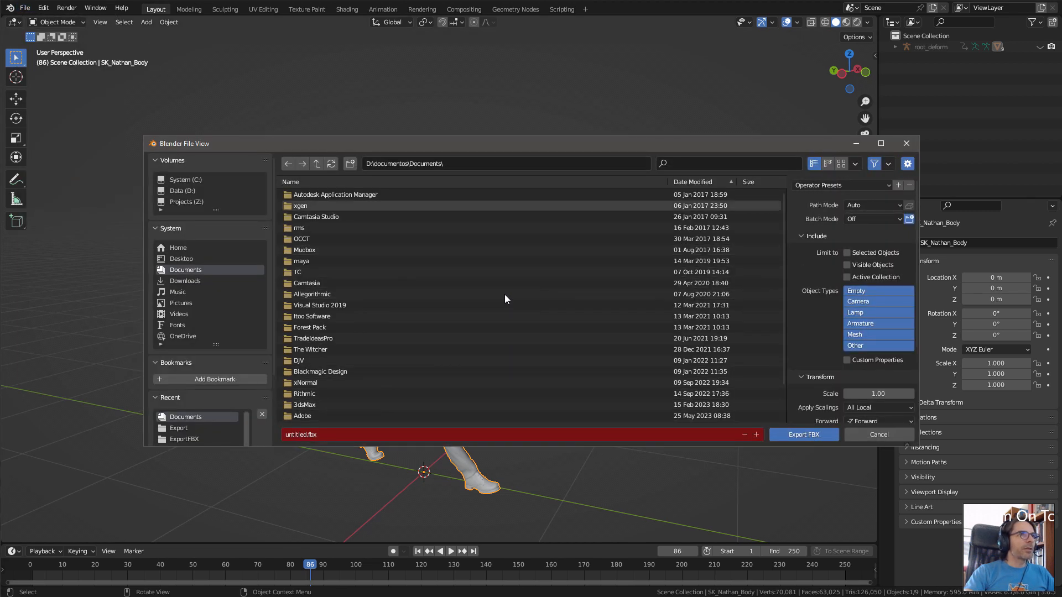
{"action": "scroll", "coordinate": [505, 299], "scroll_direction": "down", "scroll_amount": 2}
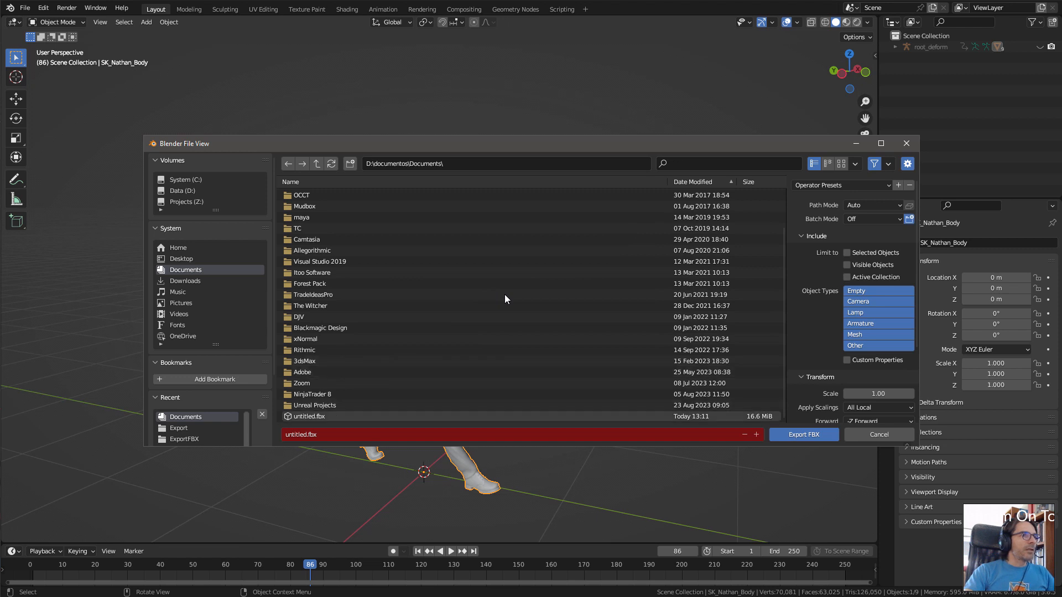
{"action": "left_click", "coordinate": [309, 417]}
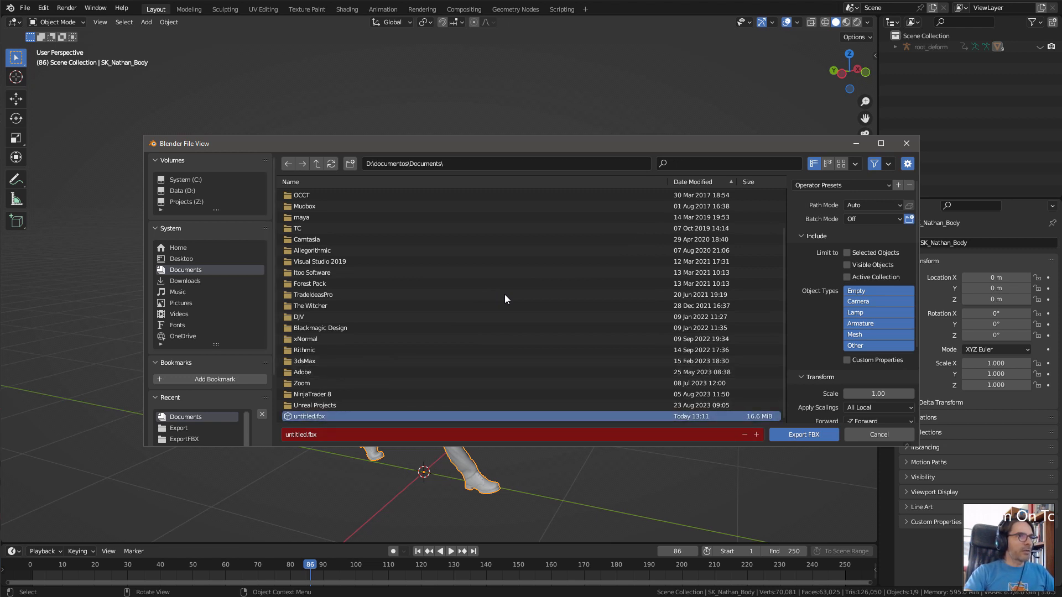
{"action": "key", "text": "Delete"}
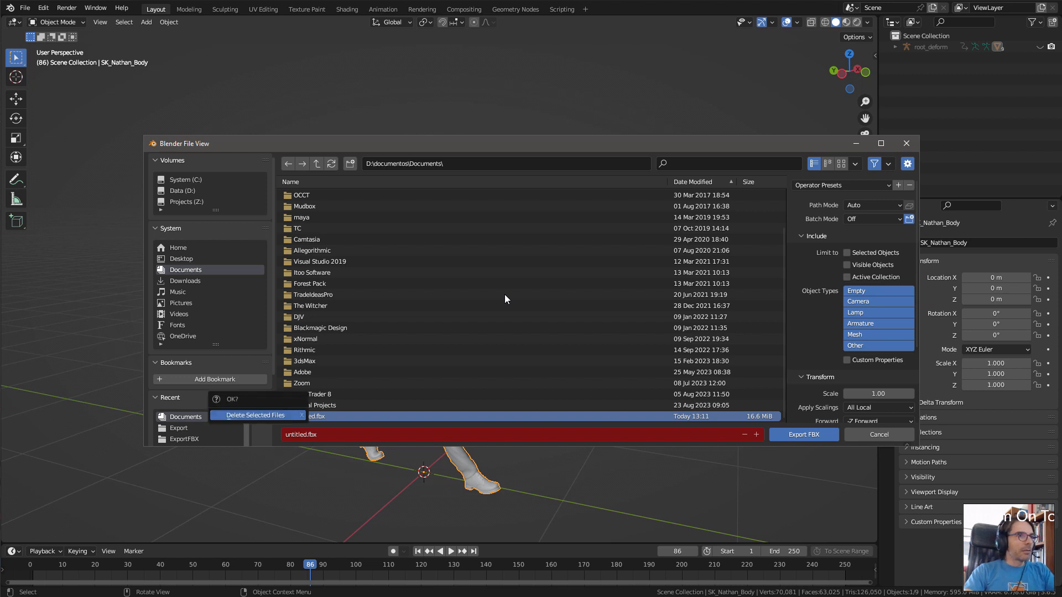
{"action": "key", "text": "Return"}
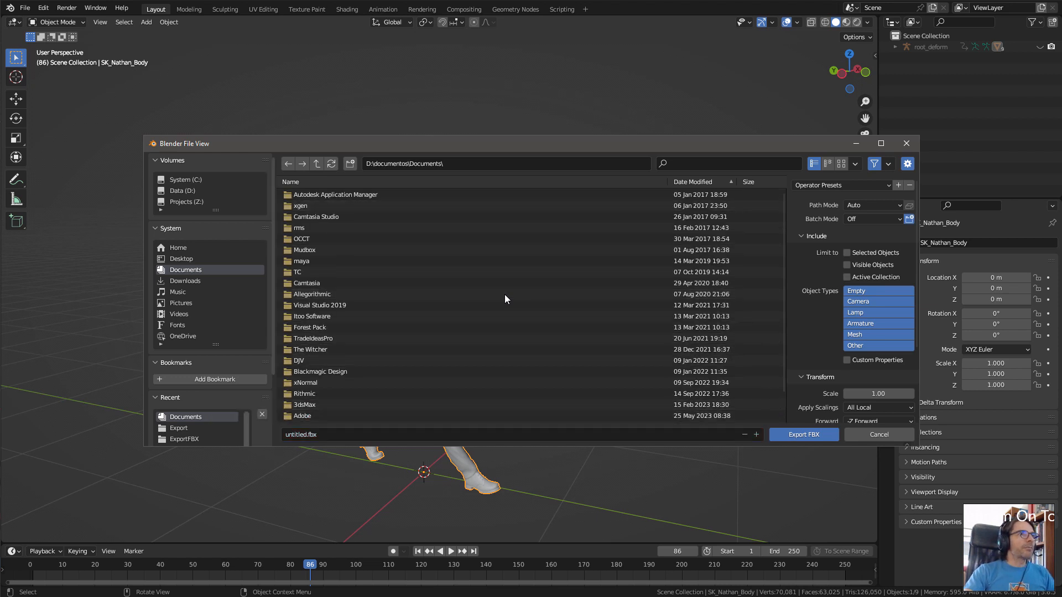
- Export the animated character as SK_NathanAnim.fbx to the UEproject folder on the Projects (Z:) drive
{"action": "left_click", "coordinate": [209, 202]}
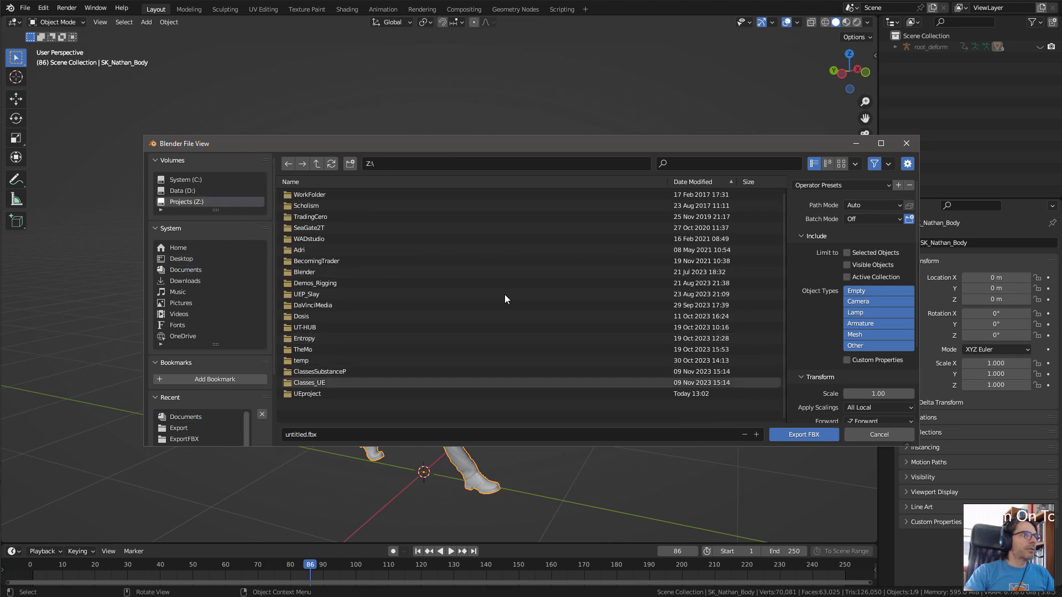
{"action": "double_click", "coordinate": [307, 393]}
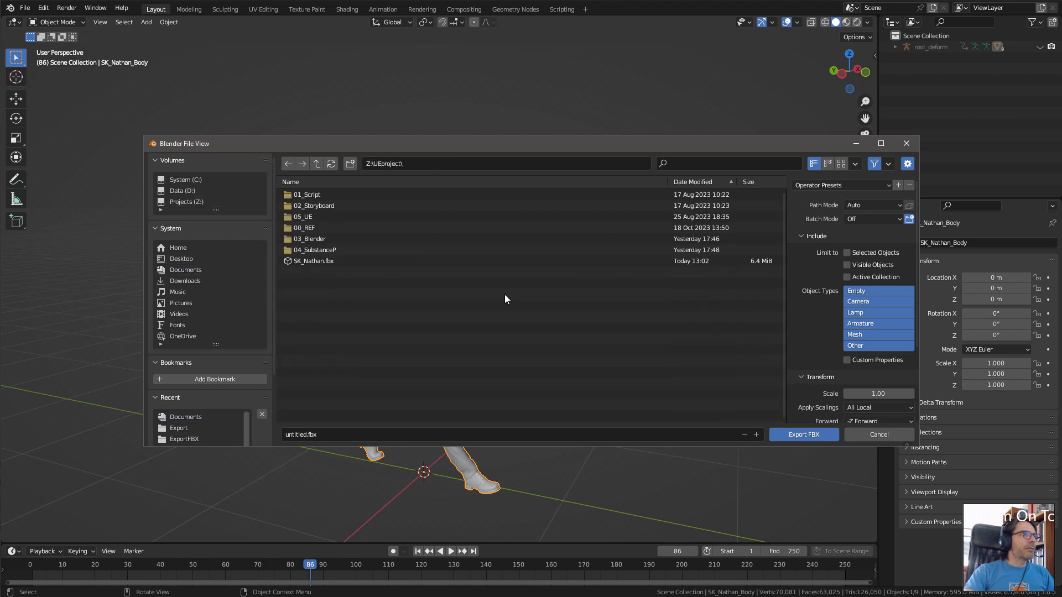
{"action": "left_click", "coordinate": [313, 261]}
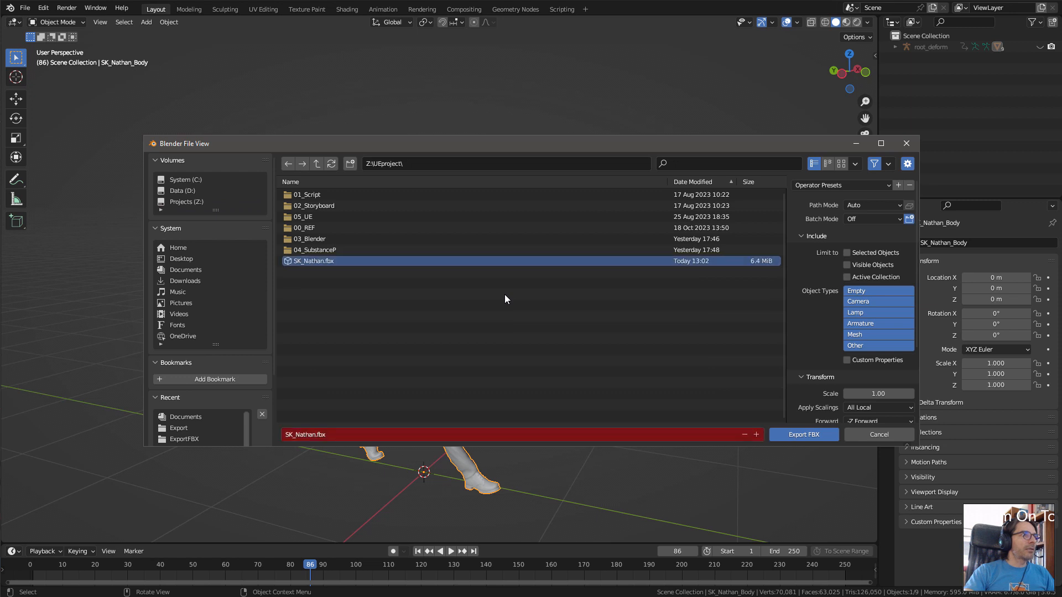
{"action": "left_click", "coordinate": [305, 435]}
{"action": "left_click", "coordinate": [314, 435]}
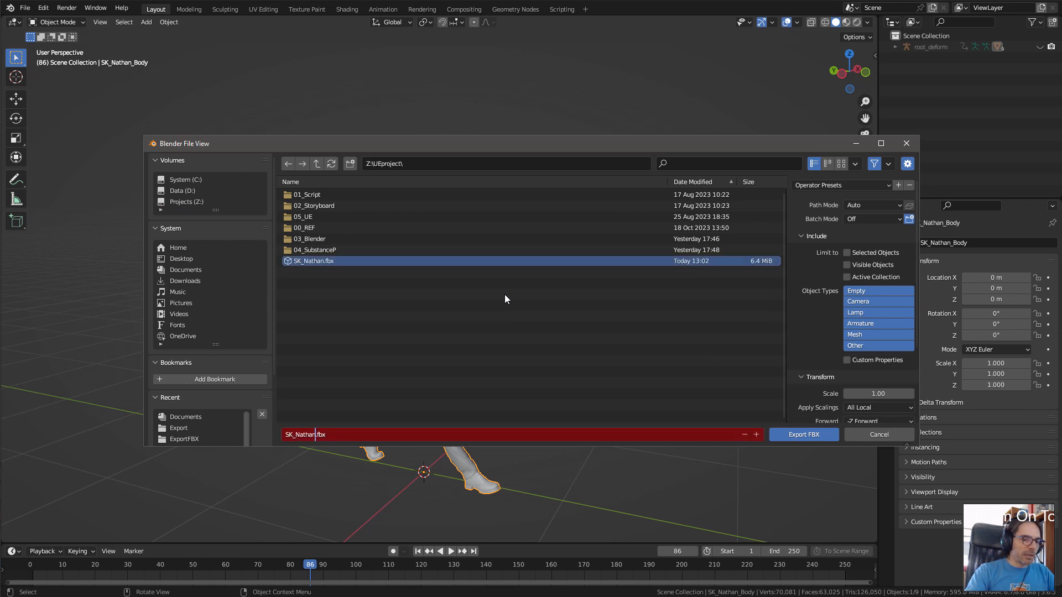
{"action": "type", "text": "Anim"}
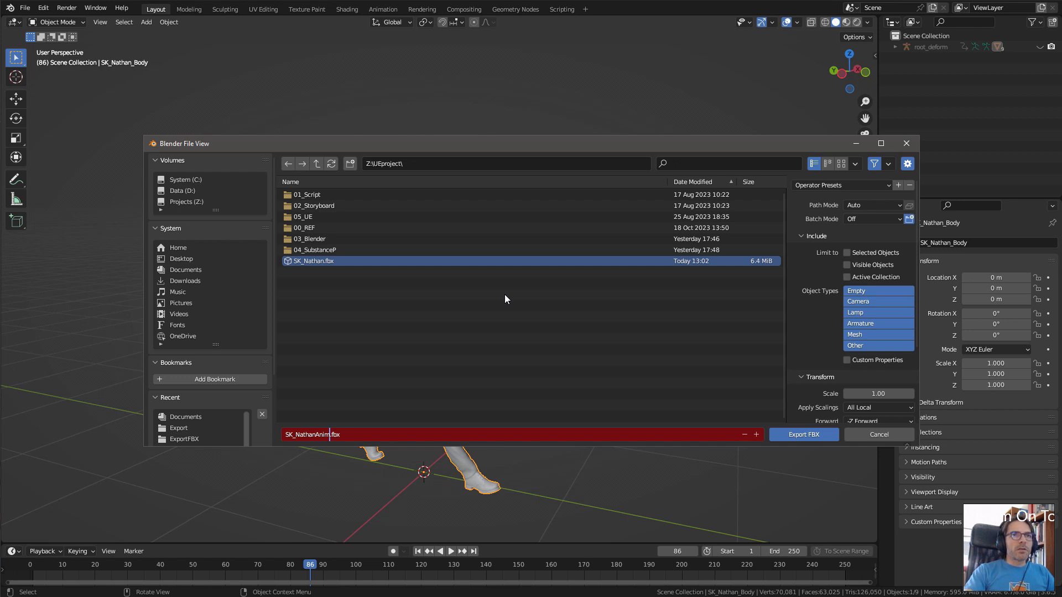
{"action": "key", "text": "Return"}
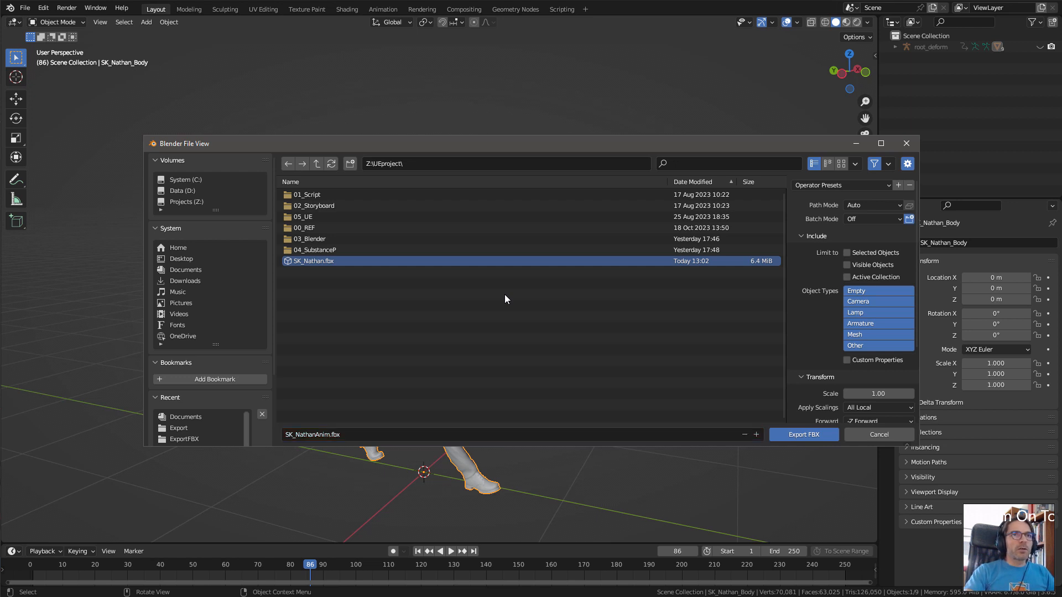
{"action": "scroll", "coordinate": [504, 299], "scroll_direction": "down", "scroll_amount": 3}
{"action": "key", "text": "Return"}
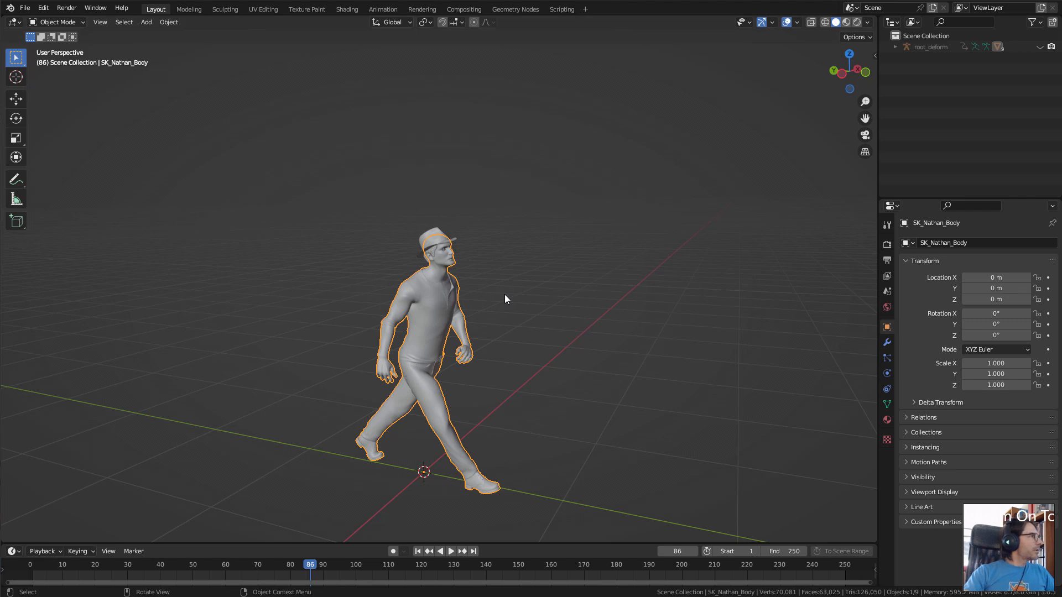
- Switch to File Explorer's UEproject folder, compare SK_Nathan.fbx with SK_NathanAnim.fbx, and leave SK_NathanAnim.fbx selected
{"action": "key", "text": "super+e"}
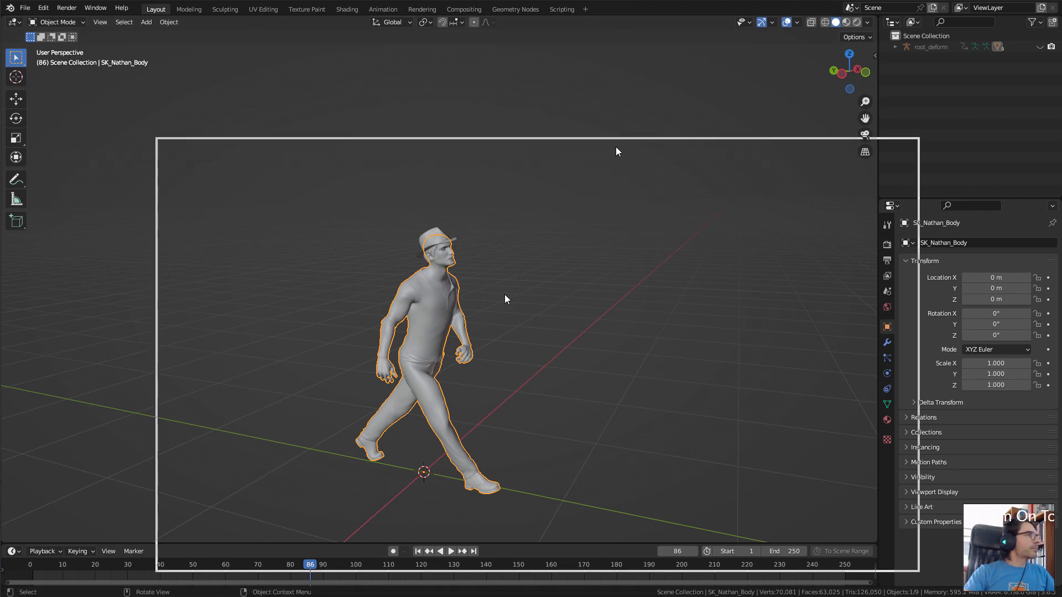
{"action": "left_click", "coordinate": [447, 284]}
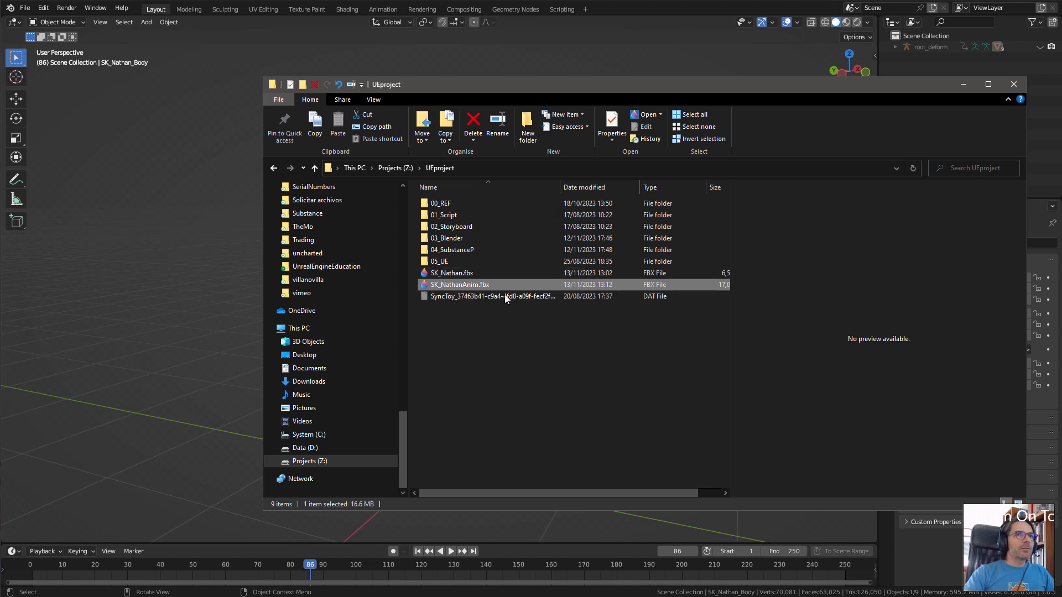
{"action": "key", "text": "shift+Up"}
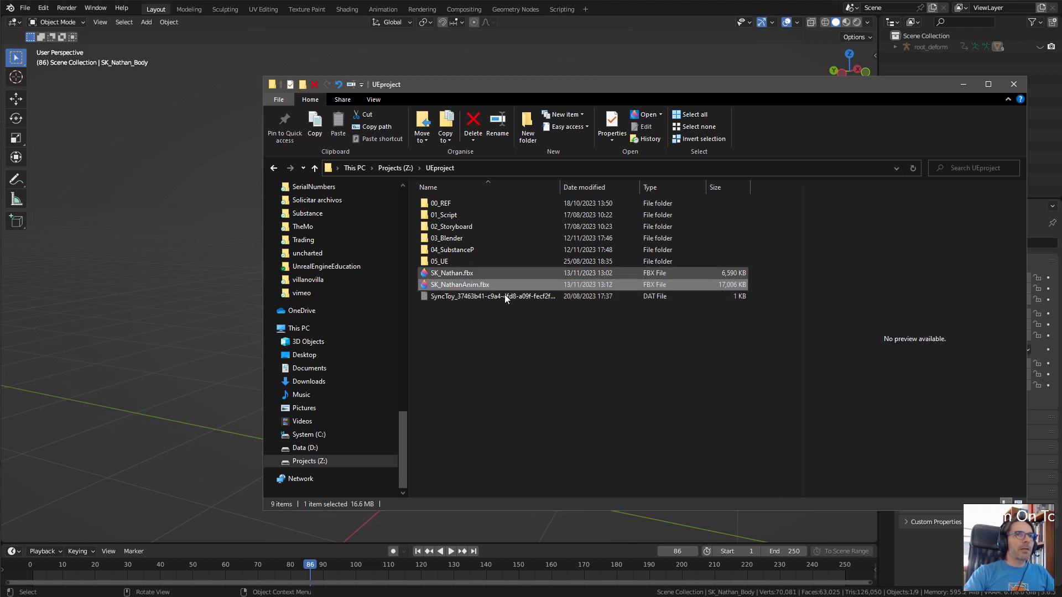
{"action": "key", "text": "Up"}
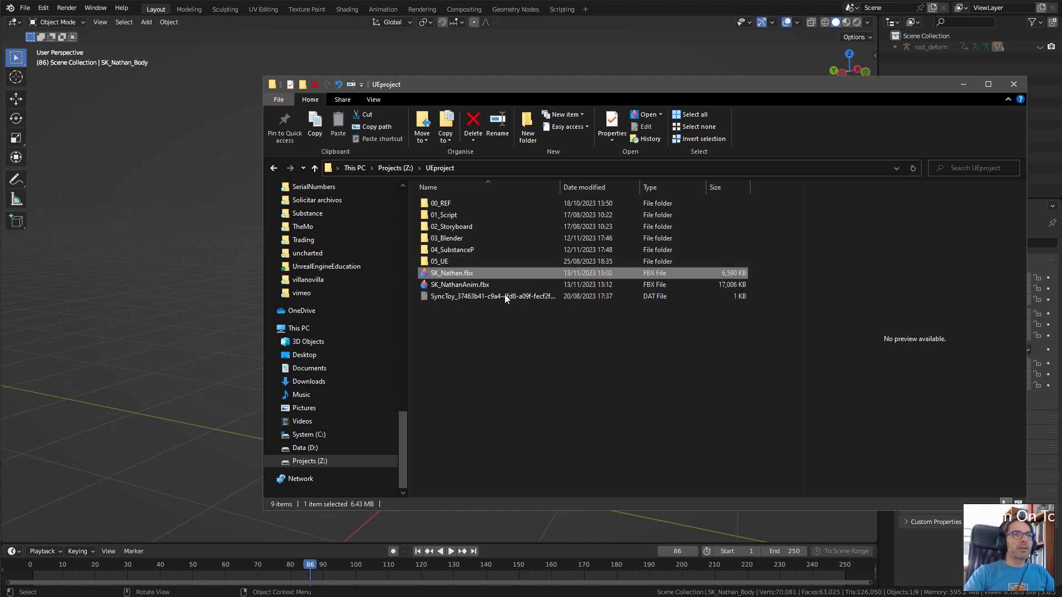
{"action": "key", "text": "Down"}
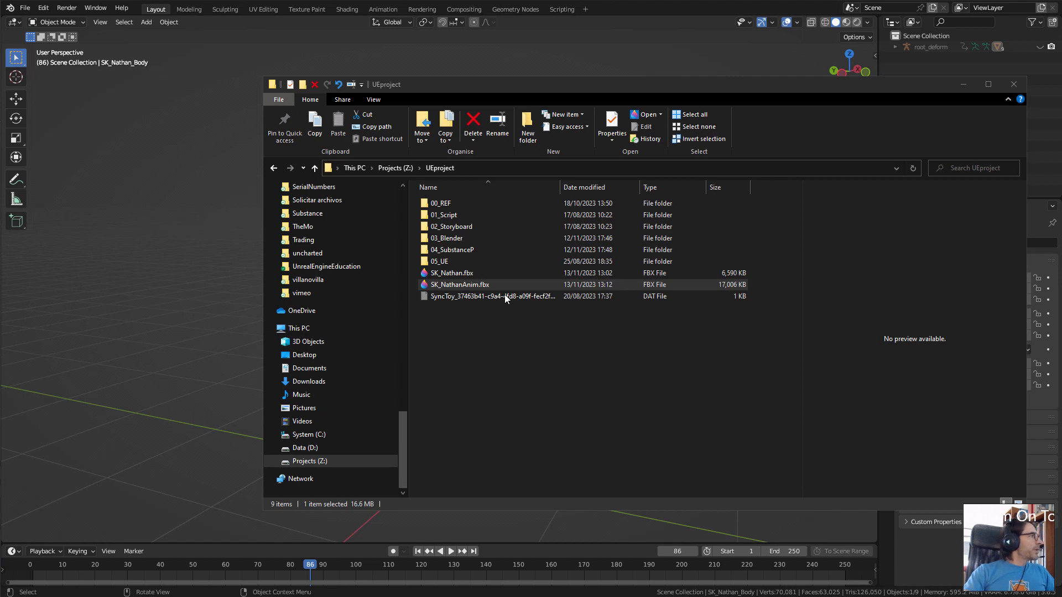
- Switch to Unreal, dock the Sequencer beside the Content Browser, and bring the InClass/Nathan folder to the front
{"action": "key", "text": "alt+Tab"}
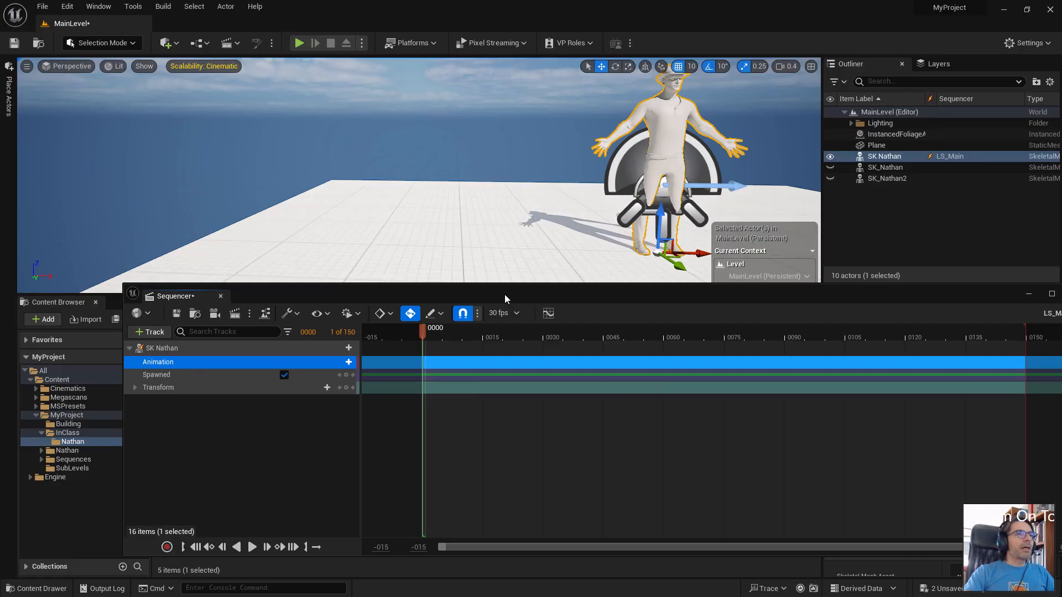
{"action": "double_click", "coordinate": [504, 299]}
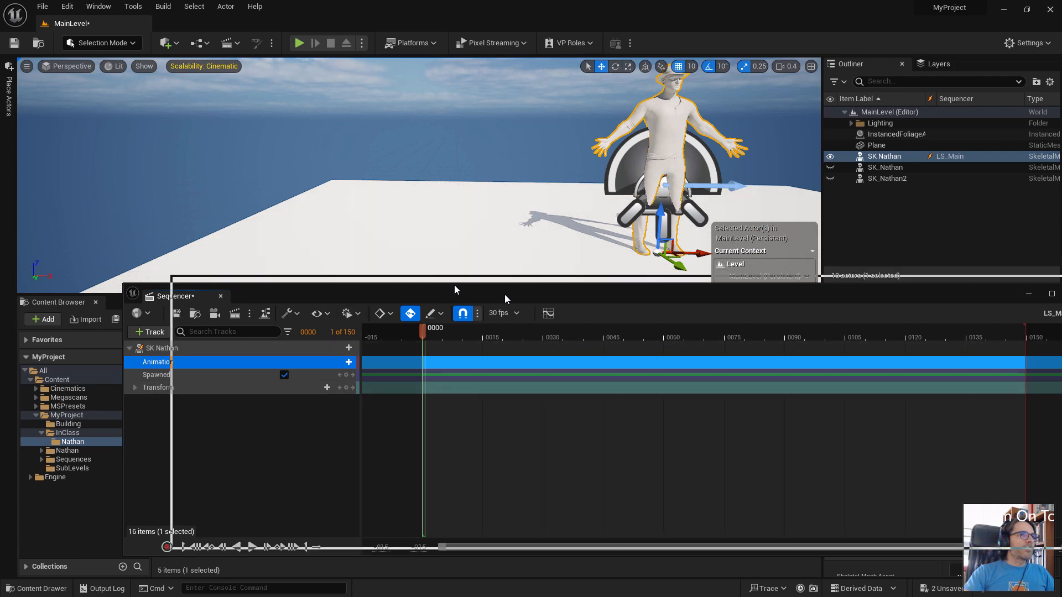
{"action": "left_click_drag", "start_coordinate": [263, 321], "coordinate": [135, 302]}
{"action": "left_click", "coordinate": [55, 302]}
{"action": "left_click", "coordinate": [193, 487]}
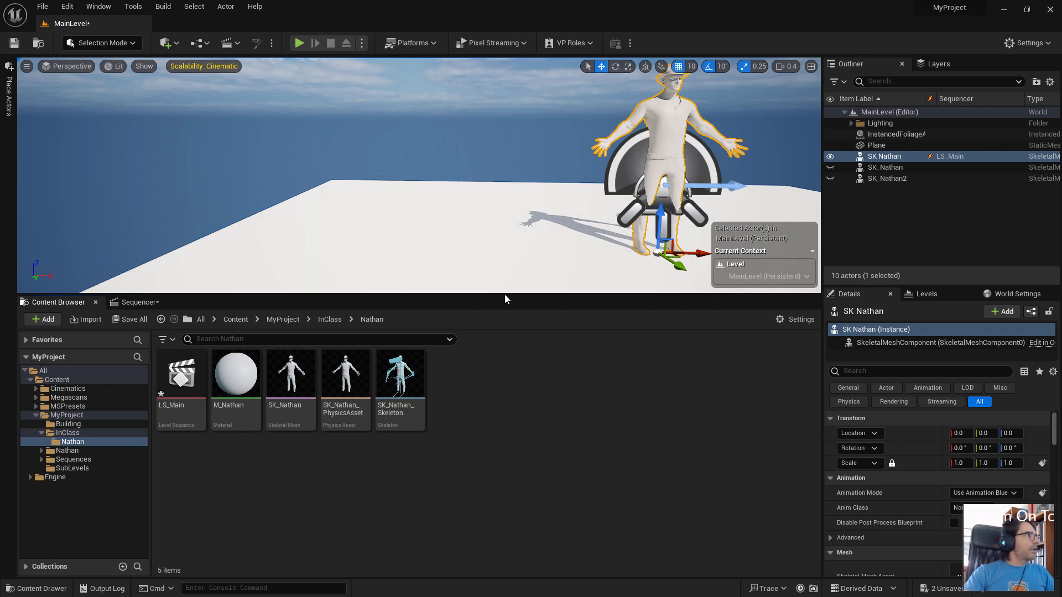
- Bring SK_NathanAnim.fbx into the Nathan folder as an animation-only import on SK_Nathan_Skeleton, with Import Mesh disabled
{"action": "key", "text": "alt+Tab"}
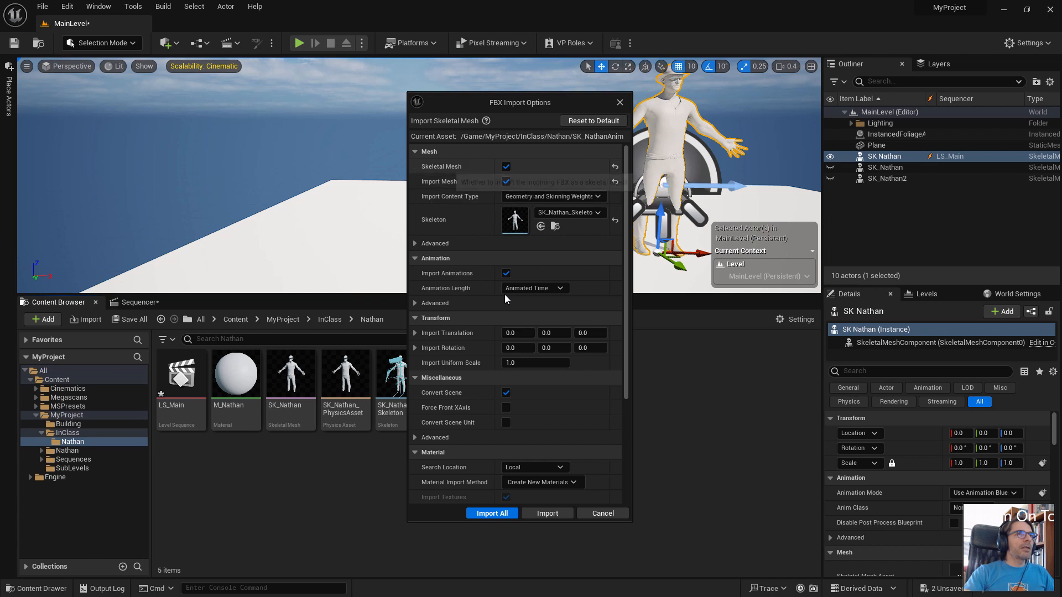
{"action": "left_click", "coordinate": [506, 166]}
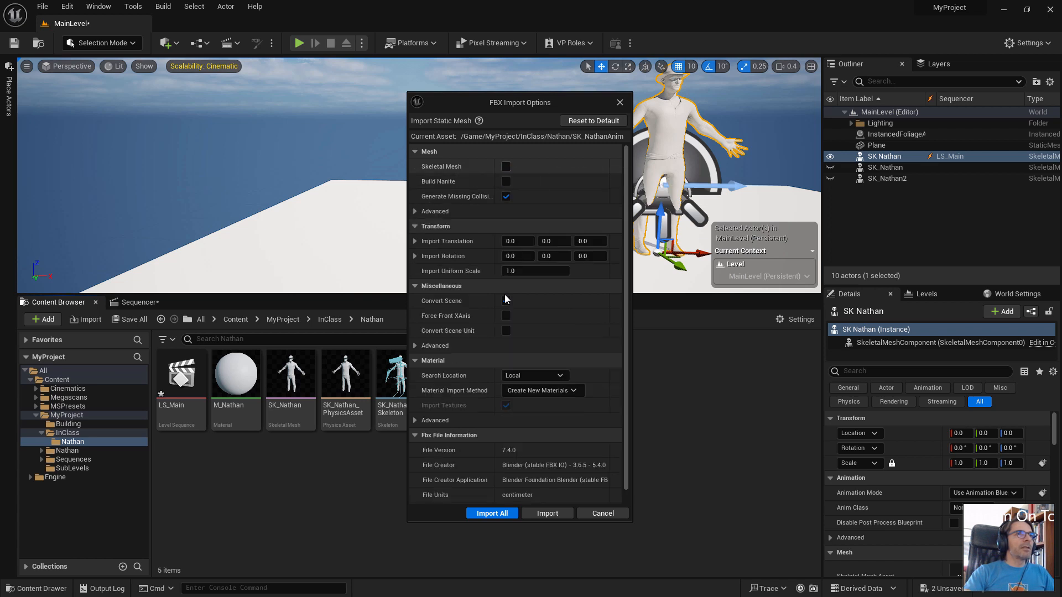
{"action": "left_click", "coordinate": [506, 167]}
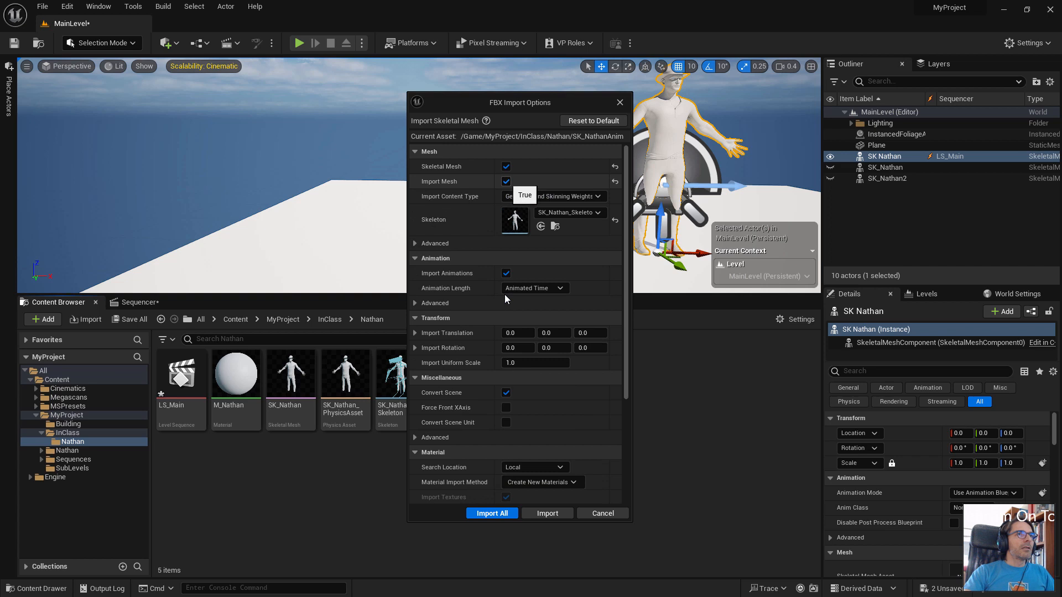
{"action": "left_click", "coordinate": [506, 181]}
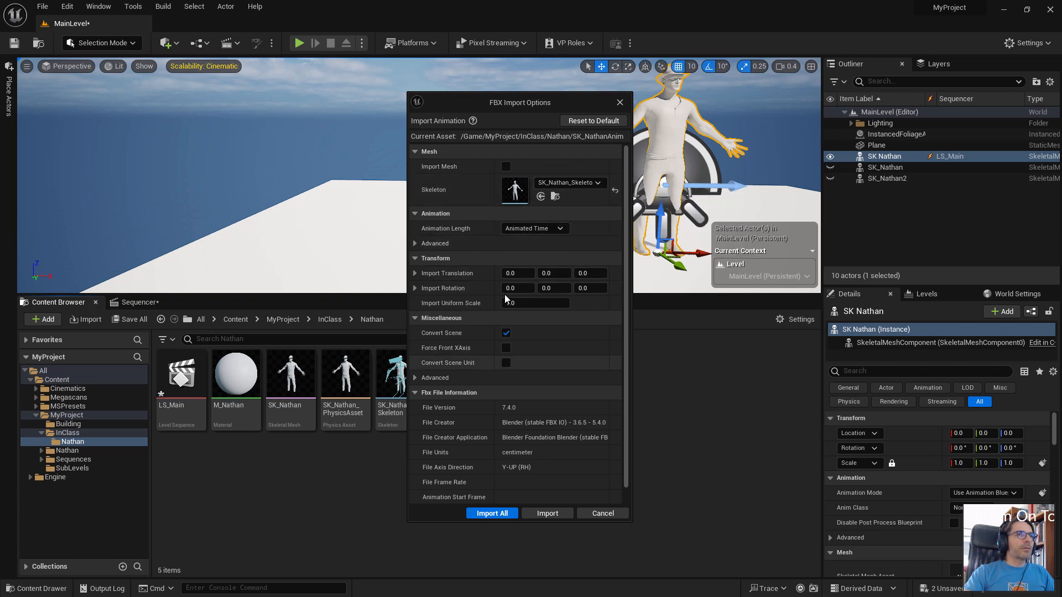
- Set the FBX import's Animation Length to Exported Time and review the advanced animation options
{"action": "scroll", "coordinate": [505, 299], "scroll_direction": "down", "scroll_amount": 1}
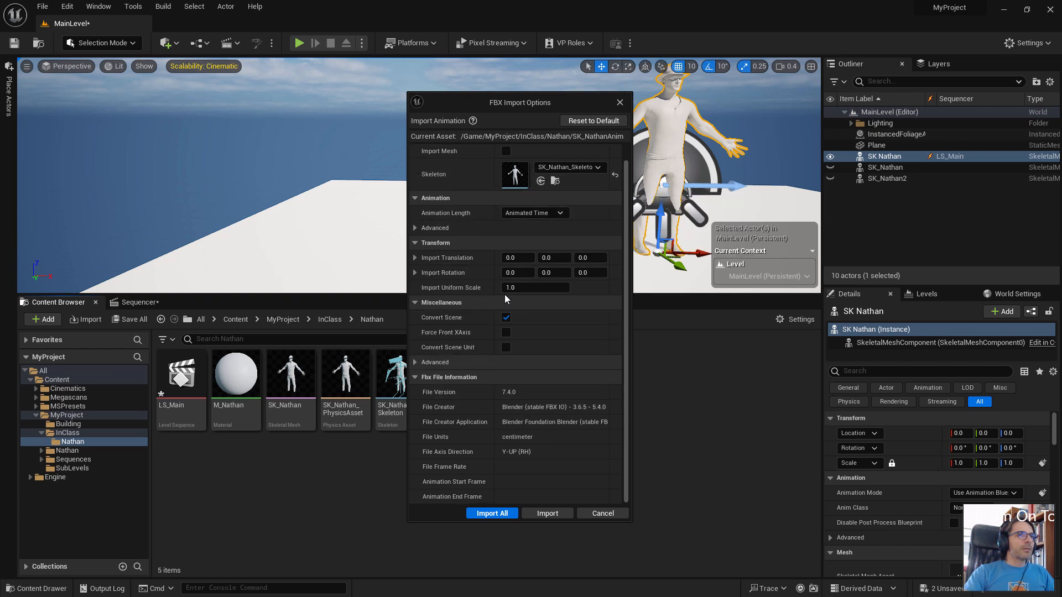
{"action": "scroll", "coordinate": [505, 299], "scroll_direction": "up", "scroll_amount": 1}
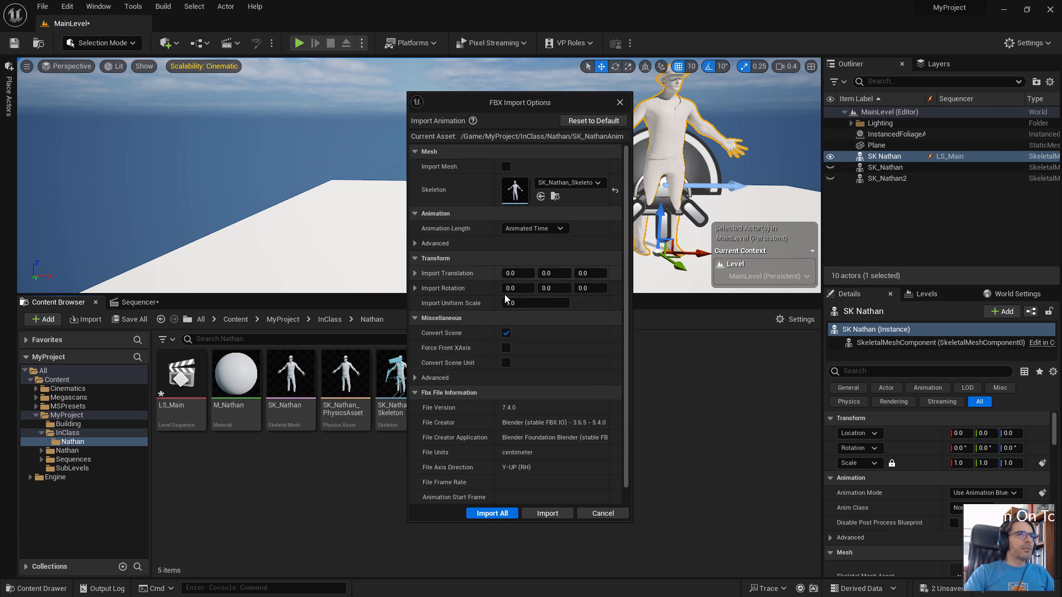
{"action": "left_click", "coordinate": [548, 229]}
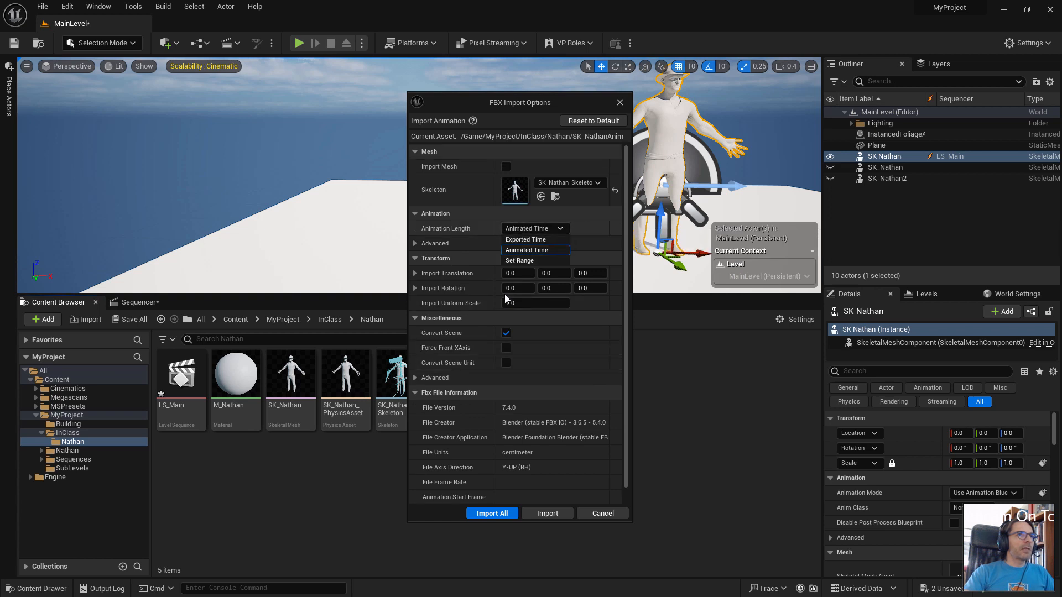
{"action": "left_click", "coordinate": [526, 240]}
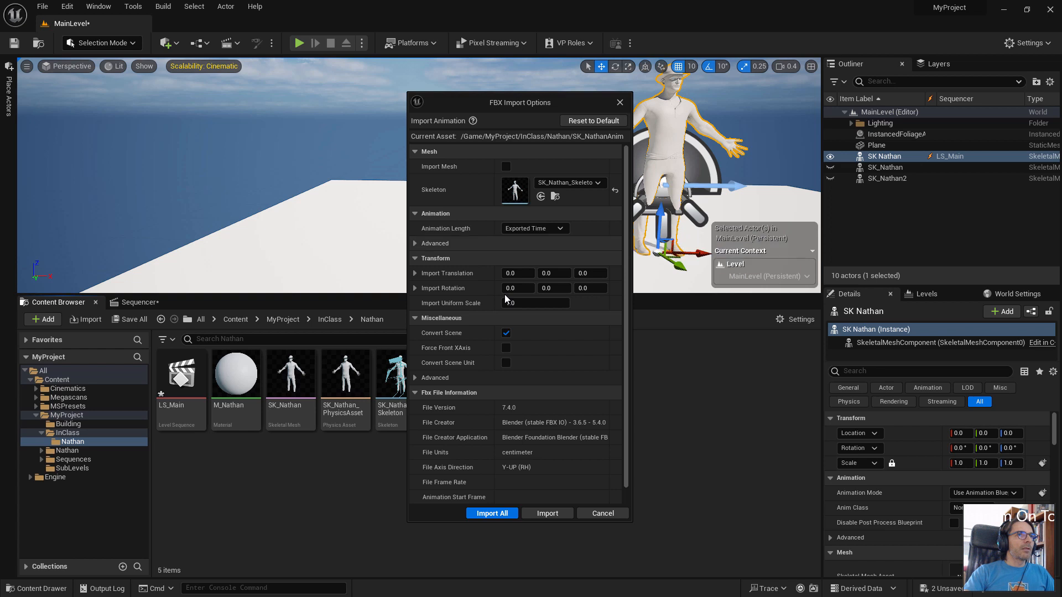
{"action": "left_click", "coordinate": [434, 244]}
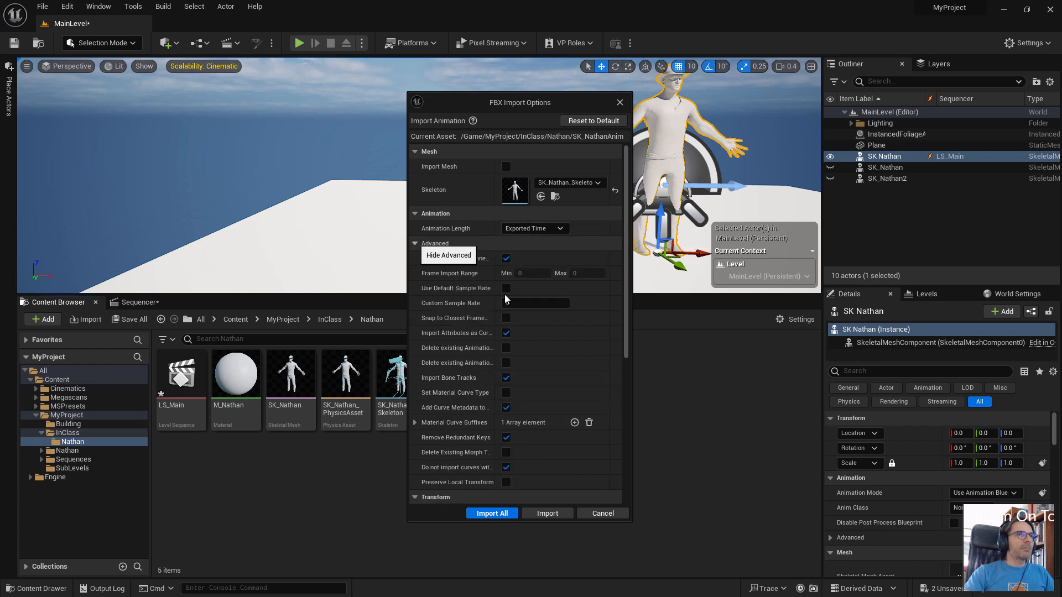
{"action": "left_click", "coordinate": [435, 243]}
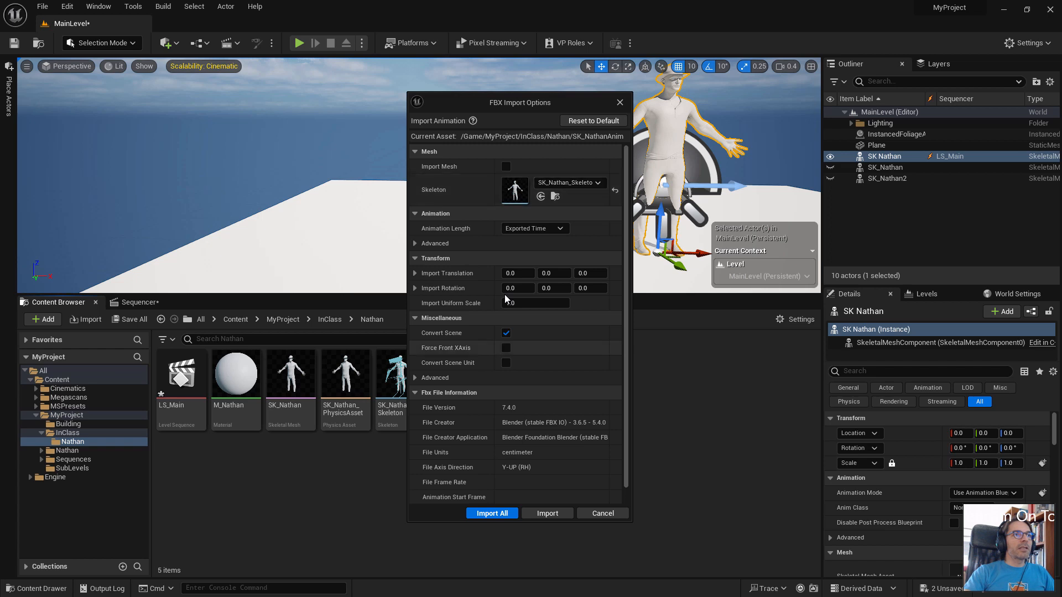
- Try to import the animation without its mesh, and clear and close the Message Log
{"action": "left_click", "coordinate": [503, 513]}
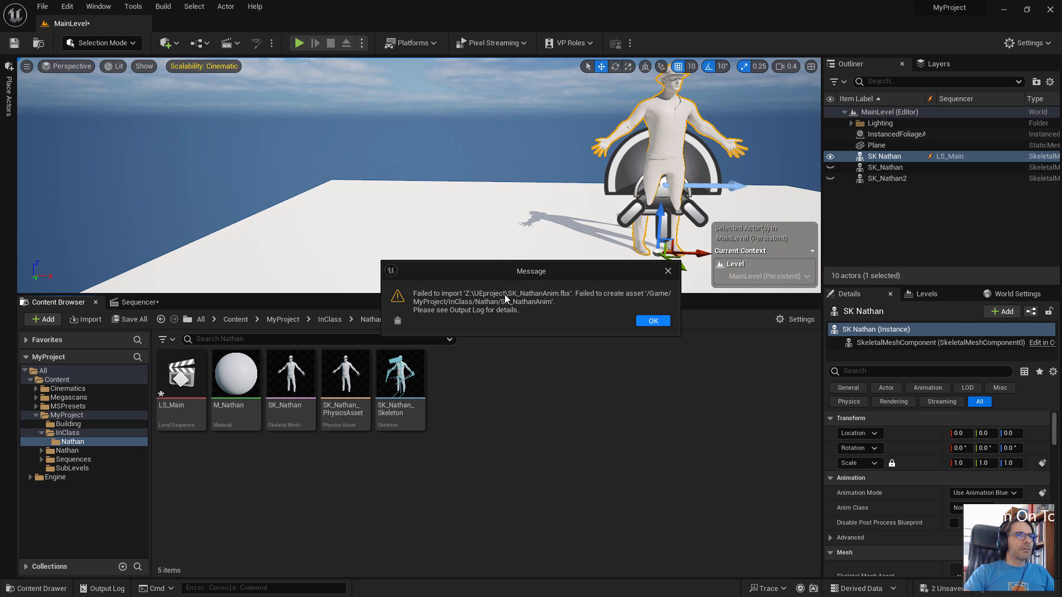
{"action": "key", "text": "Return"}
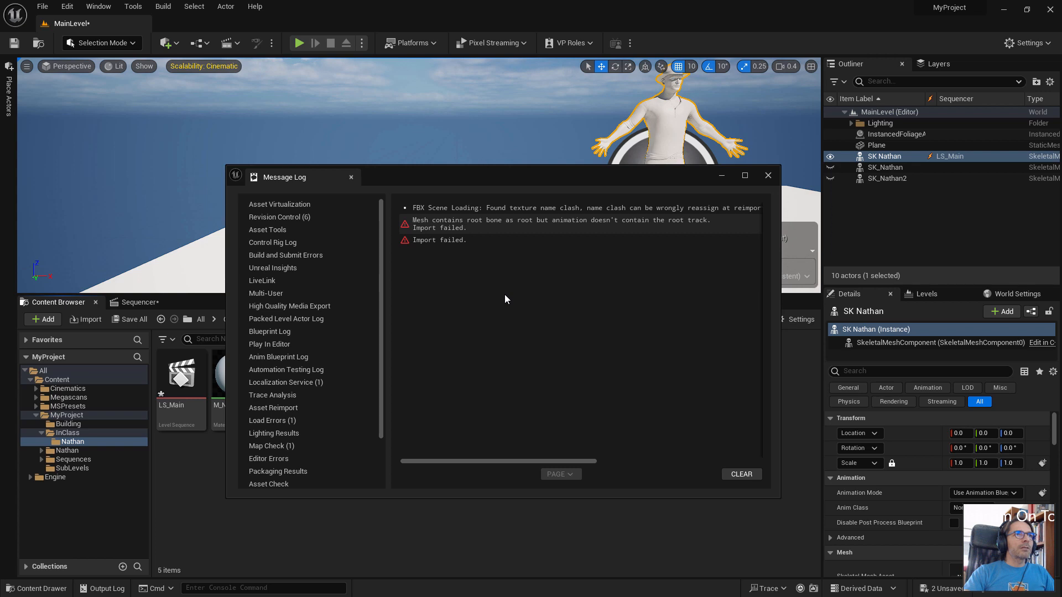
{"action": "left_click", "coordinate": [742, 474]}
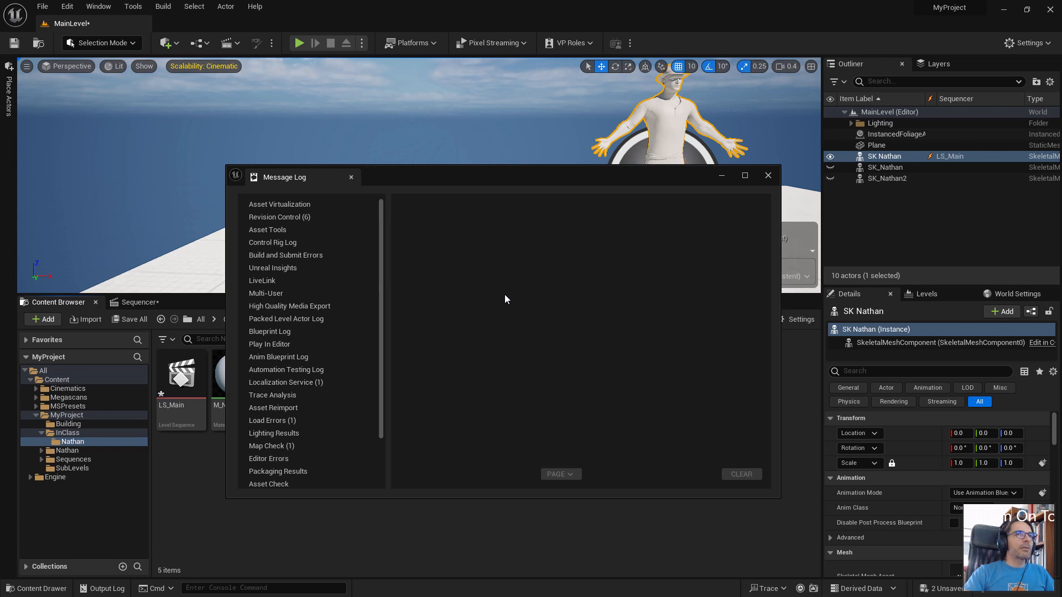
{"action": "key", "text": "alt+F4"}
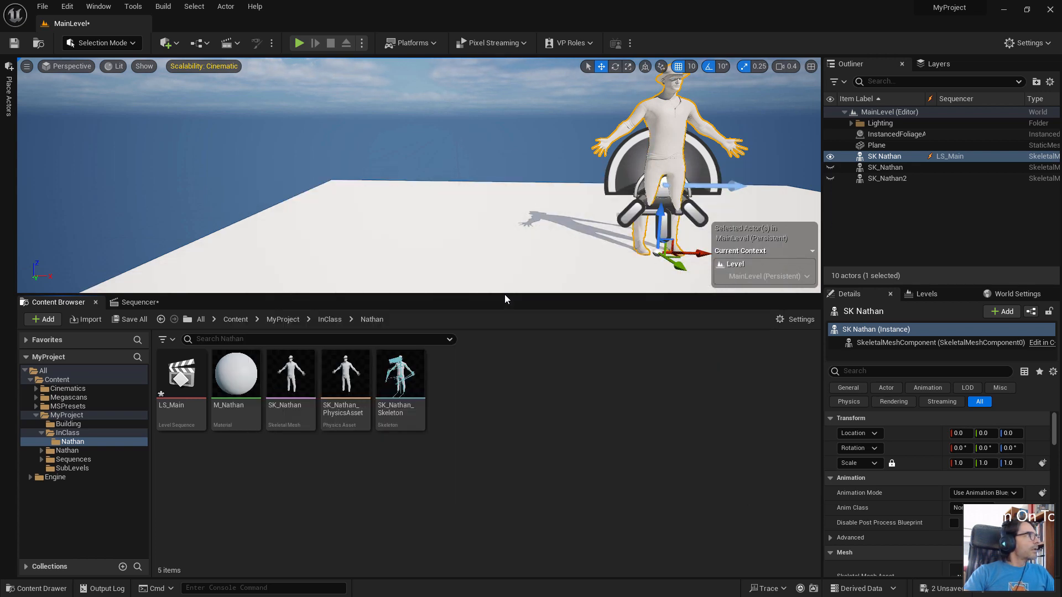
- Import SK_NathanAnim.fbx with its skeletal mesh and animations, and review the resulting assets in the Nathan folder
{"action": "key", "text": "alt+Tab"}
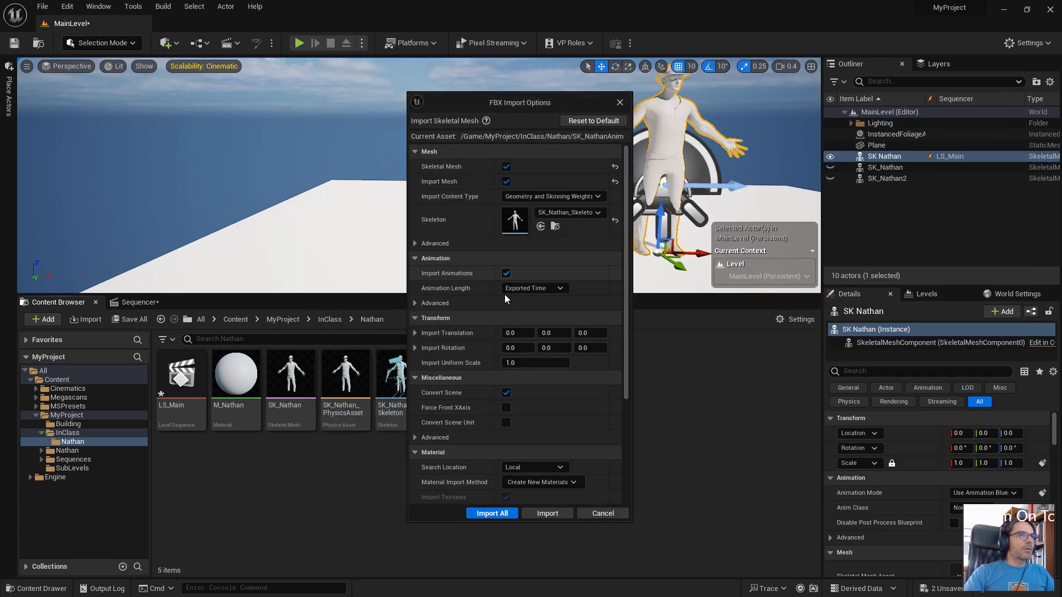
{"action": "left_click", "coordinate": [491, 513]}
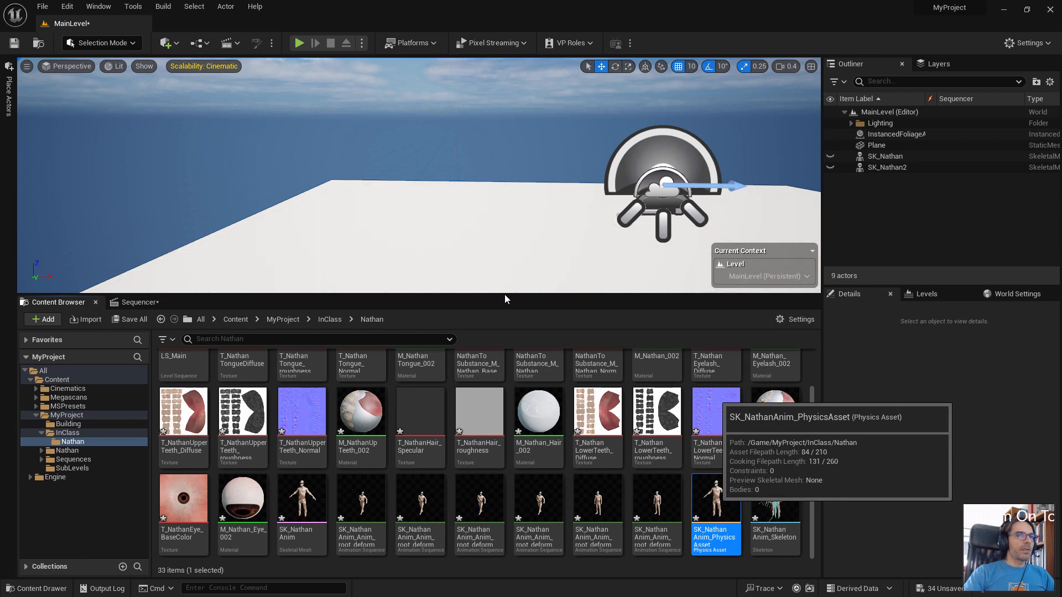
{"action": "scroll", "coordinate": [539, 426], "scroll_direction": "up", "scroll_amount": 2}
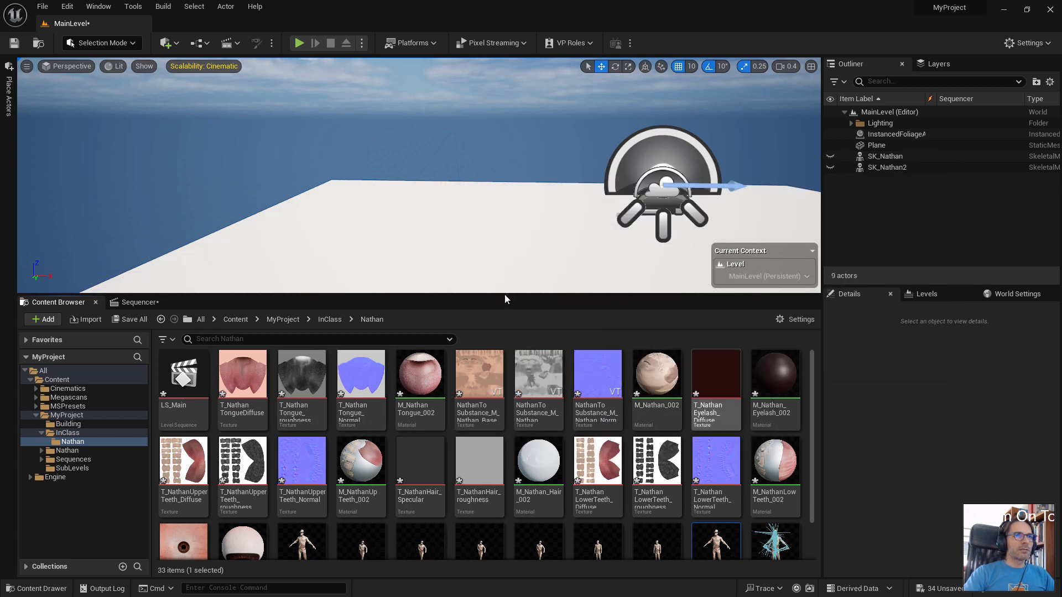
{"action": "scroll", "coordinate": [479, 420], "scroll_direction": "down", "scroll_amount": 2}
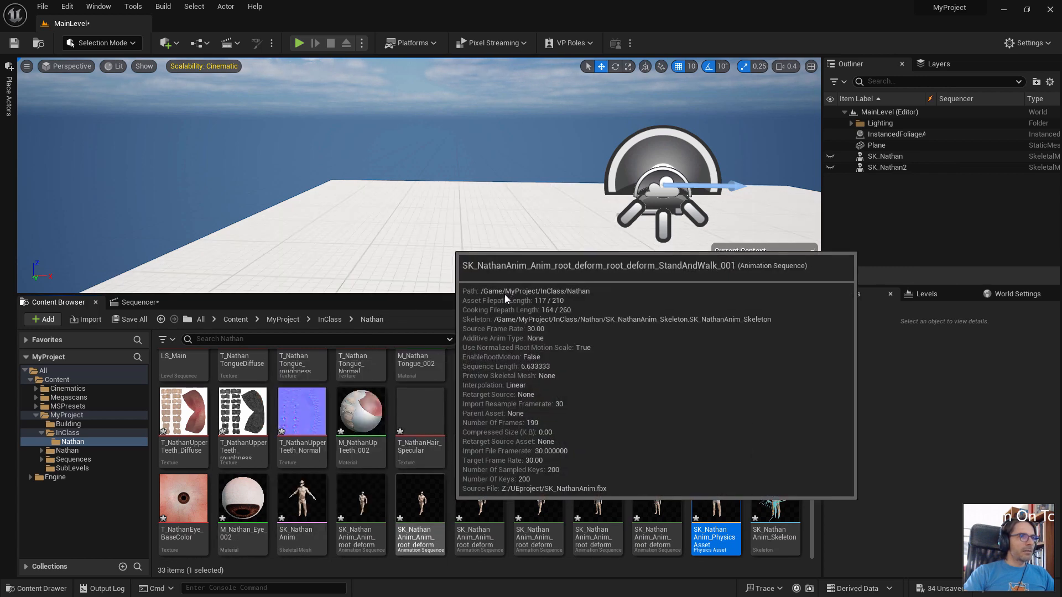
{"action": "scroll", "coordinate": [479, 420], "scroll_direction": "up", "scroll_amount": 1}
{"action": "scroll", "coordinate": [479, 420], "scroll_direction": "down", "scroll_amount": 1}
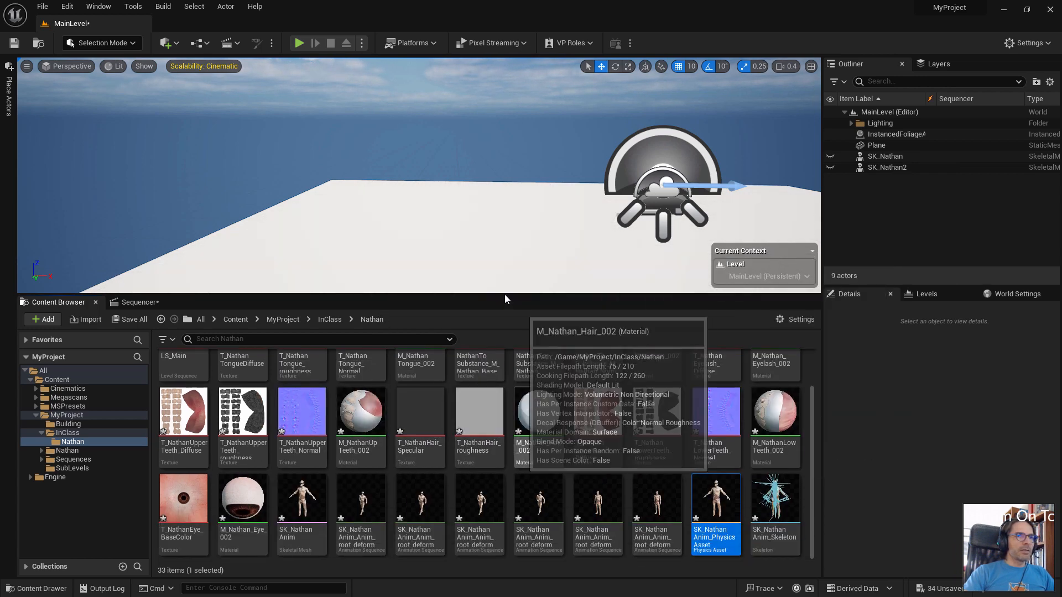
{"action": "left_click", "coordinate": [774, 411]}
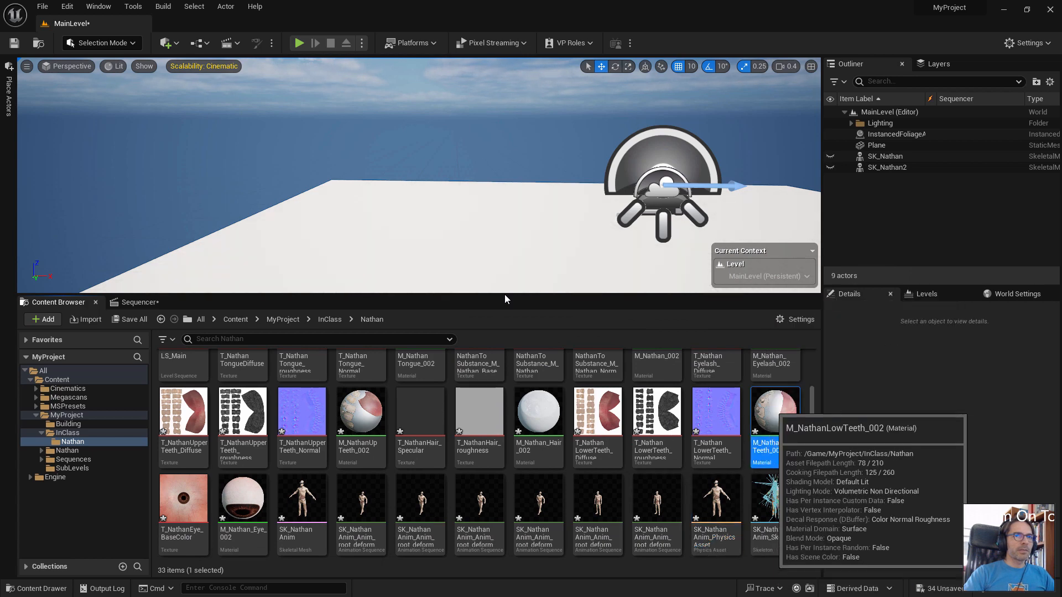
- Delete the three Texture Sample nodes from the M_NathanLowTeeth_002 material, then apply and save it and close its editor
{"action": "double_click", "coordinate": [773, 410]}
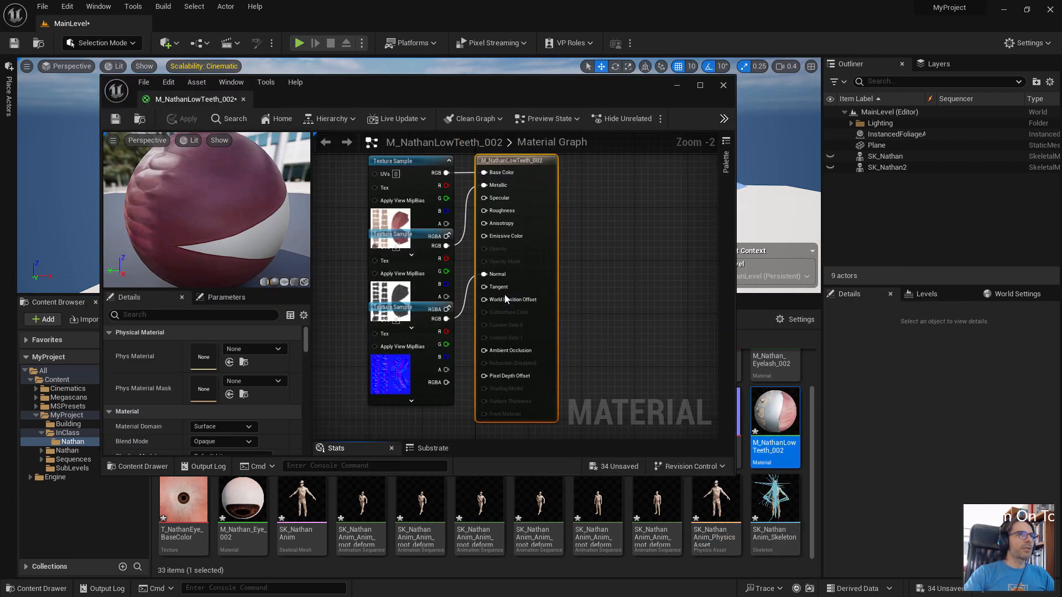
{"action": "left_click", "coordinate": [406, 162]}
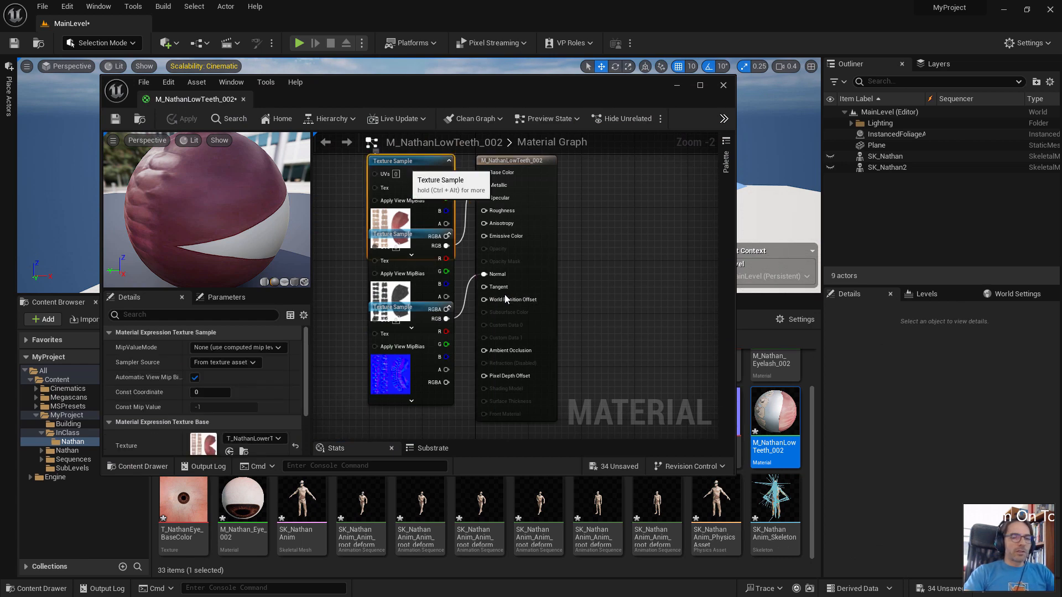
{"action": "key", "text": "Delete"}
{"action": "key", "text": "Delete"}
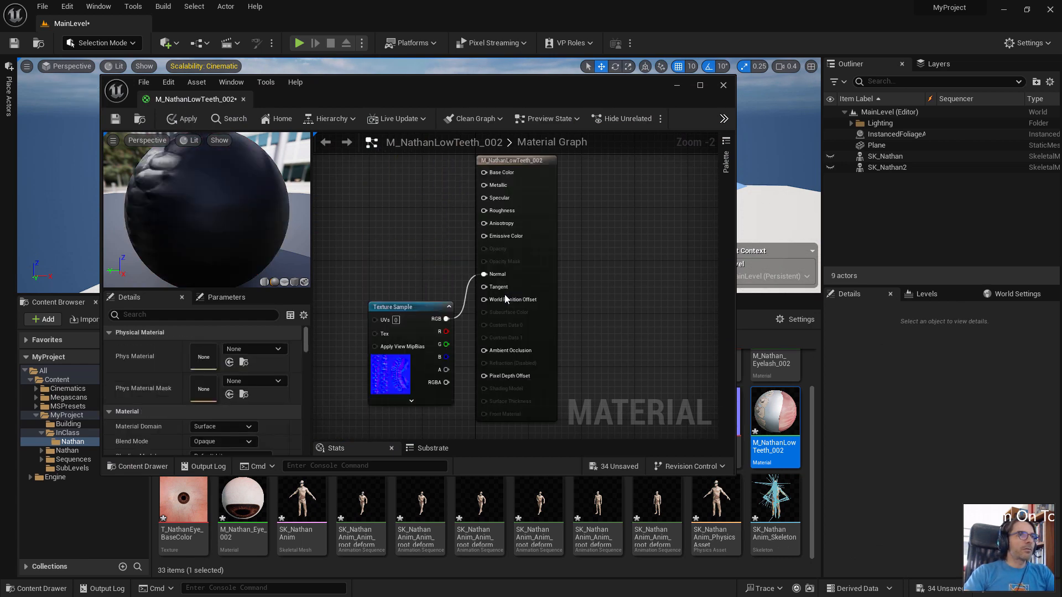
{"action": "key", "text": "Delete"}
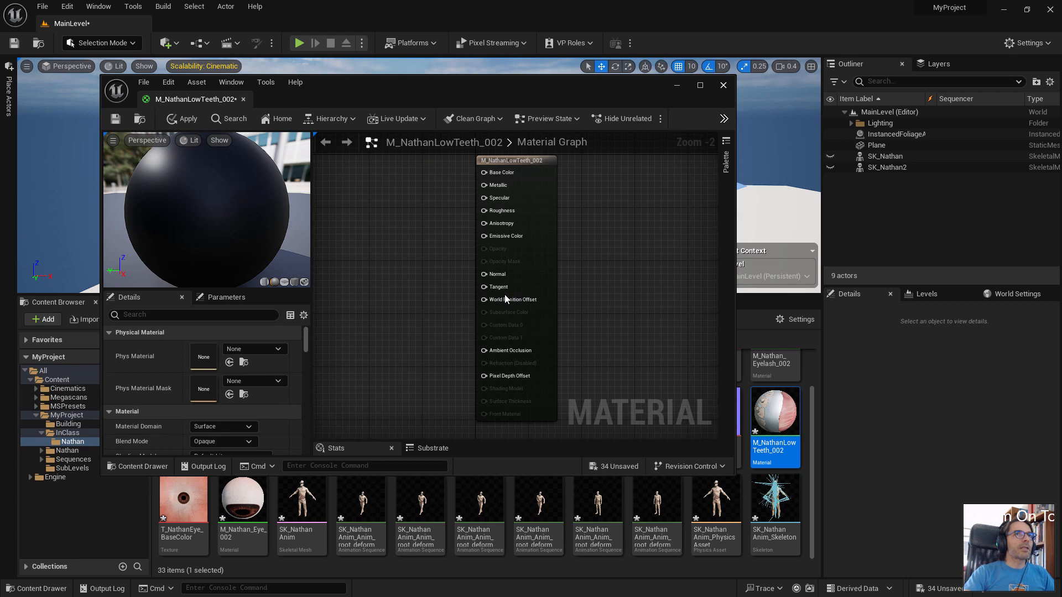
{"action": "left_click", "coordinate": [182, 119]}
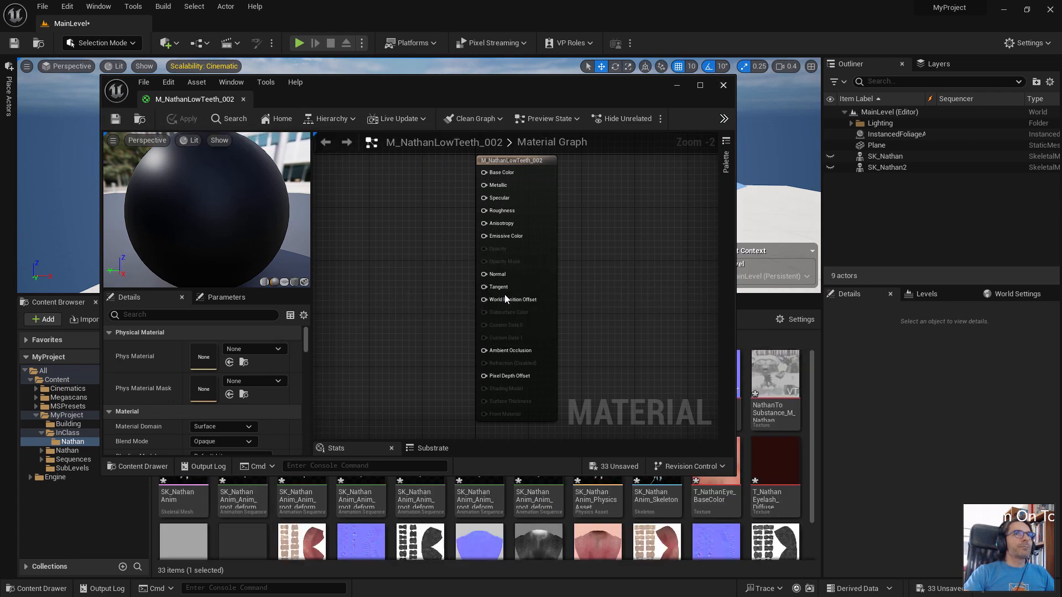
{"action": "left_click", "coordinate": [722, 84]}
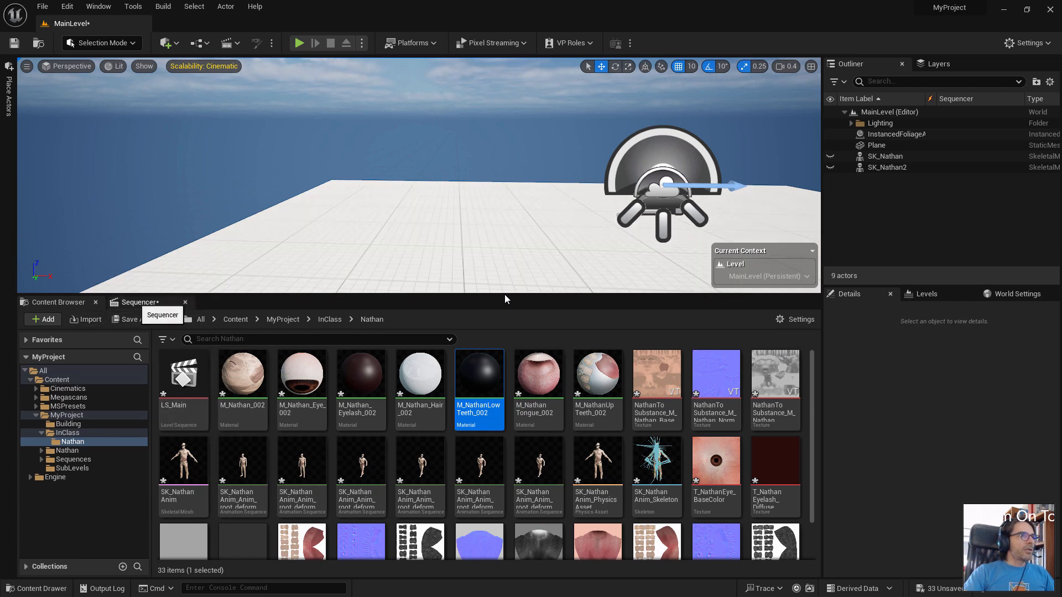
- Add the SK_NathanAnim skeletal mesh to the LS_Main sequence with the Sequencer floating, and dock the Sequencer beside the Content Browser again
{"action": "left_click", "coordinate": [136, 302]}
{"action": "left_click", "coordinate": [72, 302]}
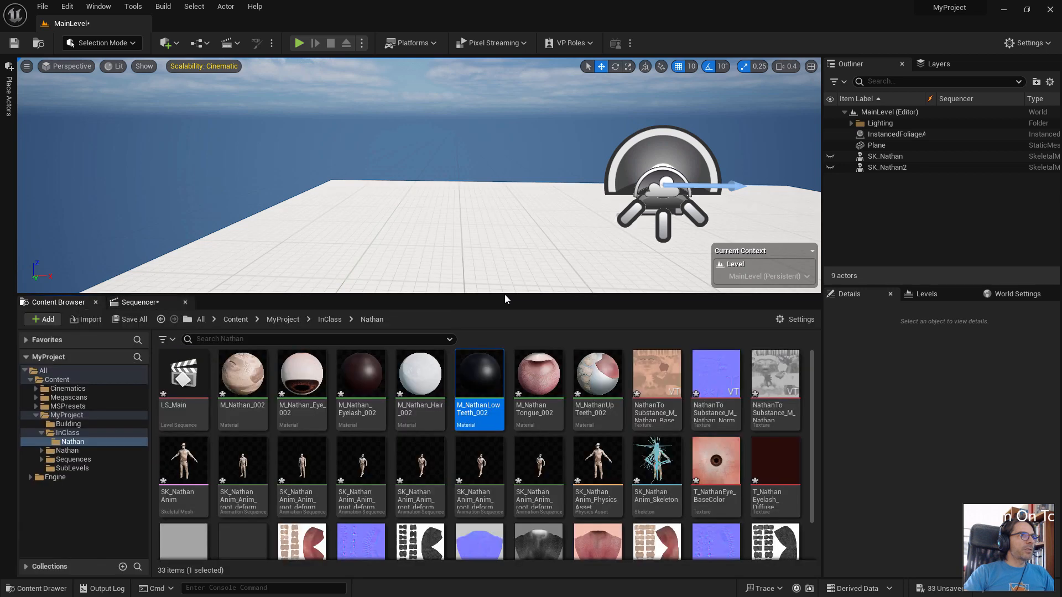
{"action": "mouse_move", "coordinate": [140, 302]}
{"action": "left_mouse_down"}
{"action": "mouse_move", "coordinate": [502, 213]}
{"action": "mouse_move", "coordinate": [456, 202]}
{"action": "left_mouse_up"}
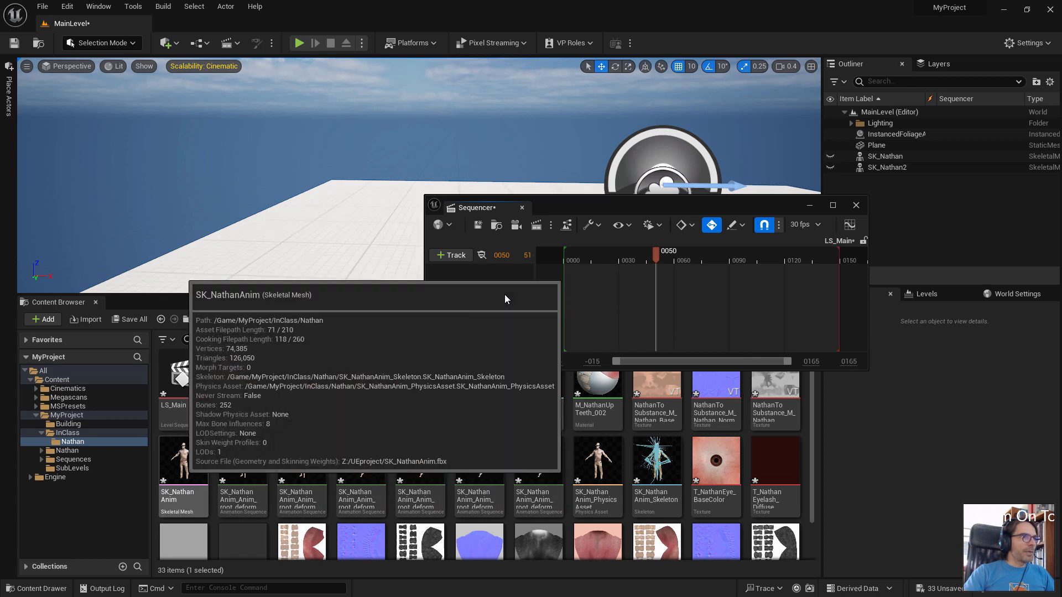
{"action": "left_click_drag", "start_coordinate": [183, 462], "coordinate": [505, 299]}
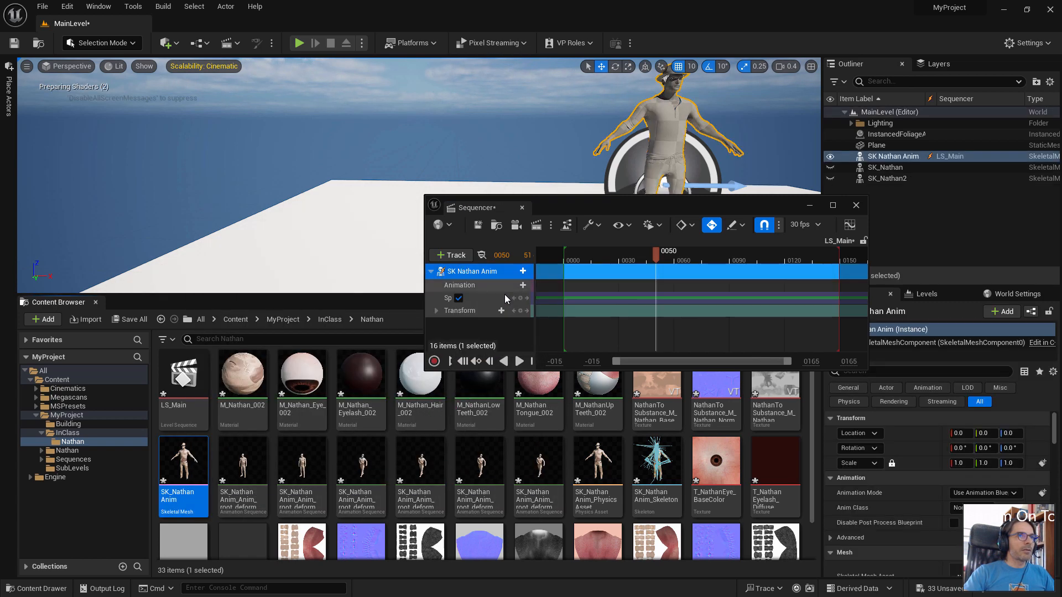
{"action": "left_click_drag", "start_coordinate": [733, 202], "coordinate": [543, 227]}
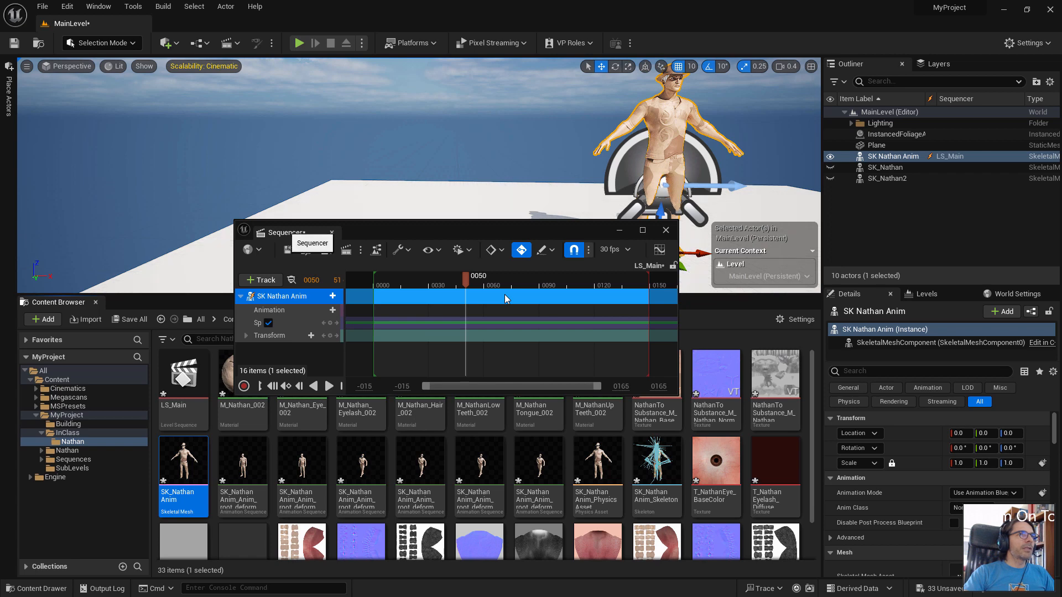
{"action": "mouse_move", "coordinate": [285, 233]}
{"action": "left_mouse_down"}
{"action": "mouse_move", "coordinate": [243, 220]}
{"action": "mouse_move", "coordinate": [141, 302]}
{"action": "left_mouse_up"}
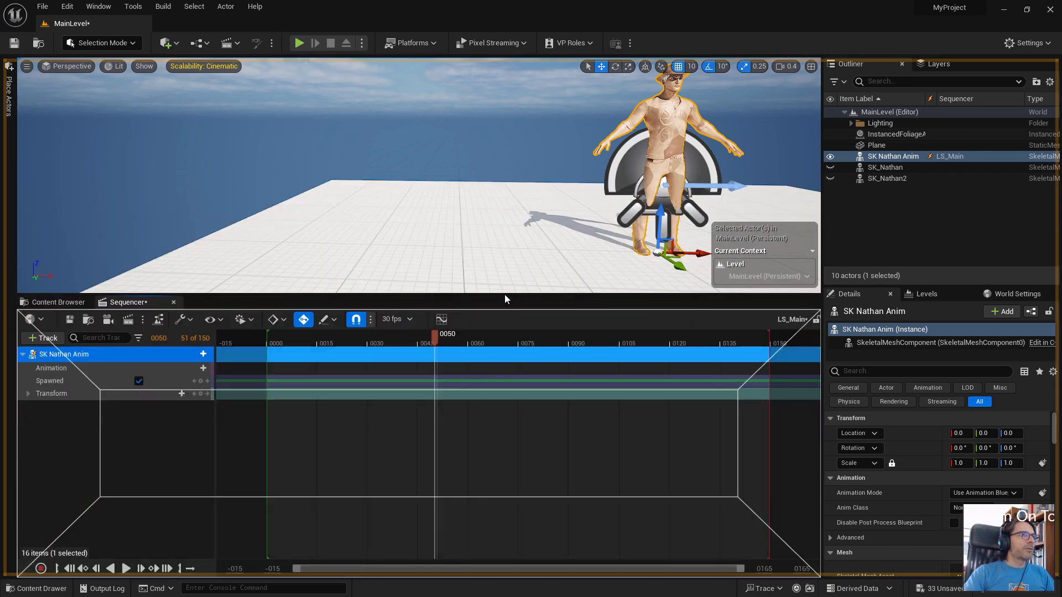
- Delete the three Texture Sample nodes from the M_Nathan_002 material in the Nathan folder
{"action": "key", "text": "ctrl+b"}
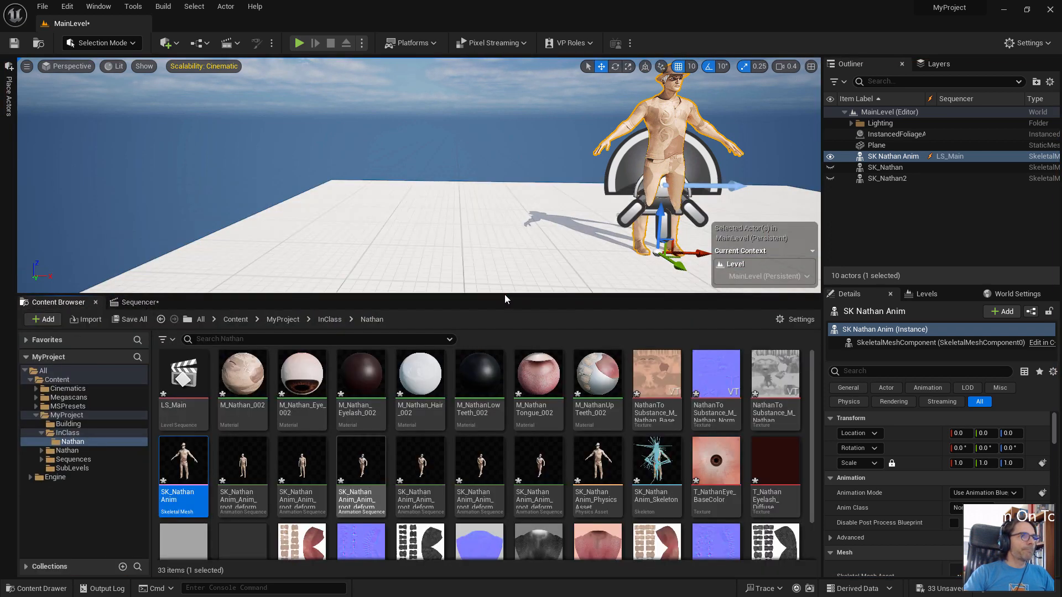
{"action": "left_click", "coordinate": [242, 381]}
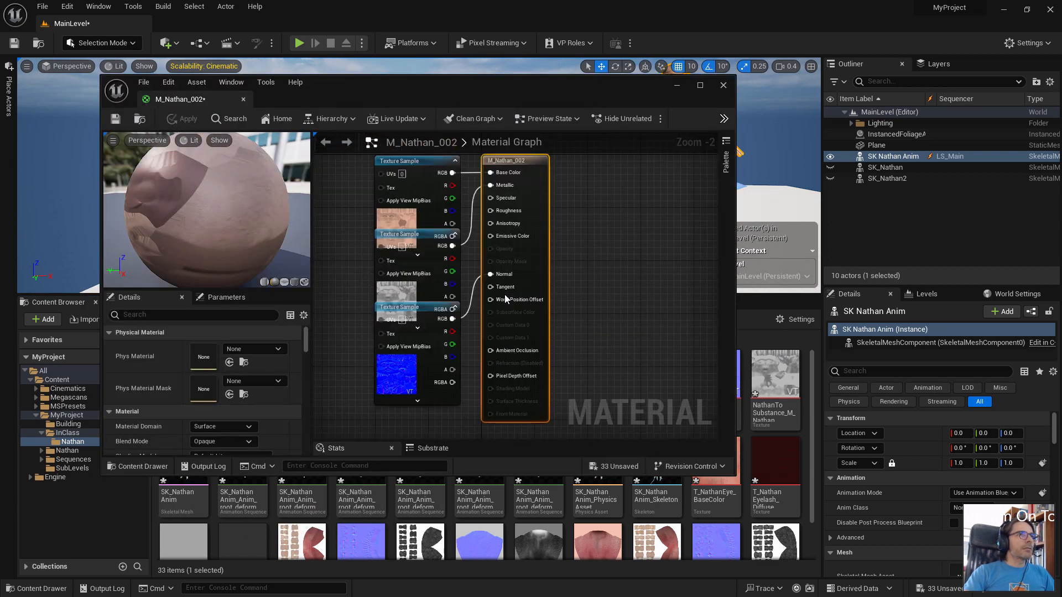
{"action": "left_click", "coordinate": [409, 161]}
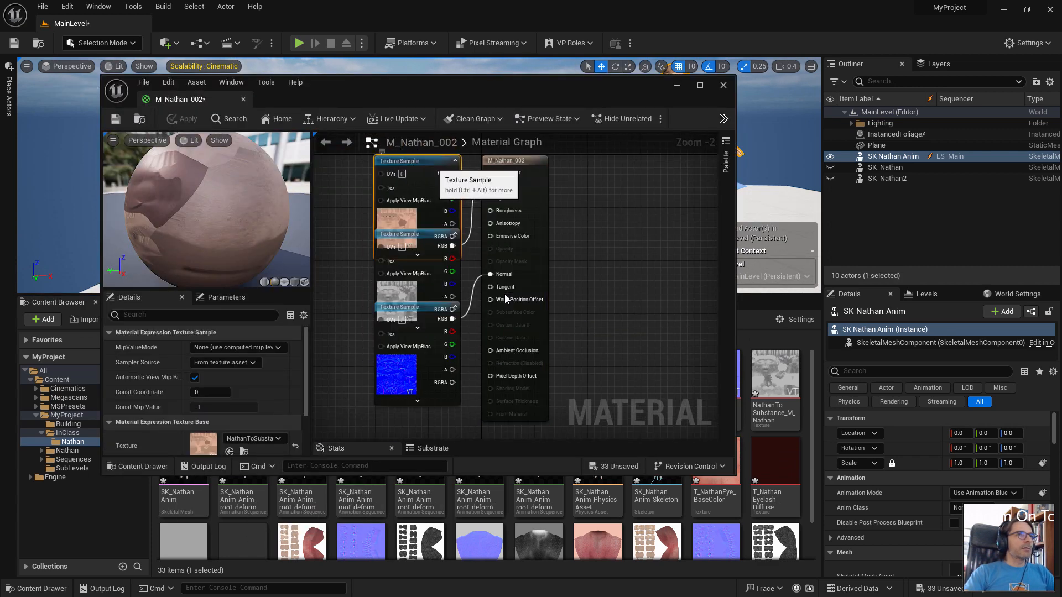
{"action": "left_click", "coordinate": [429, 309]}
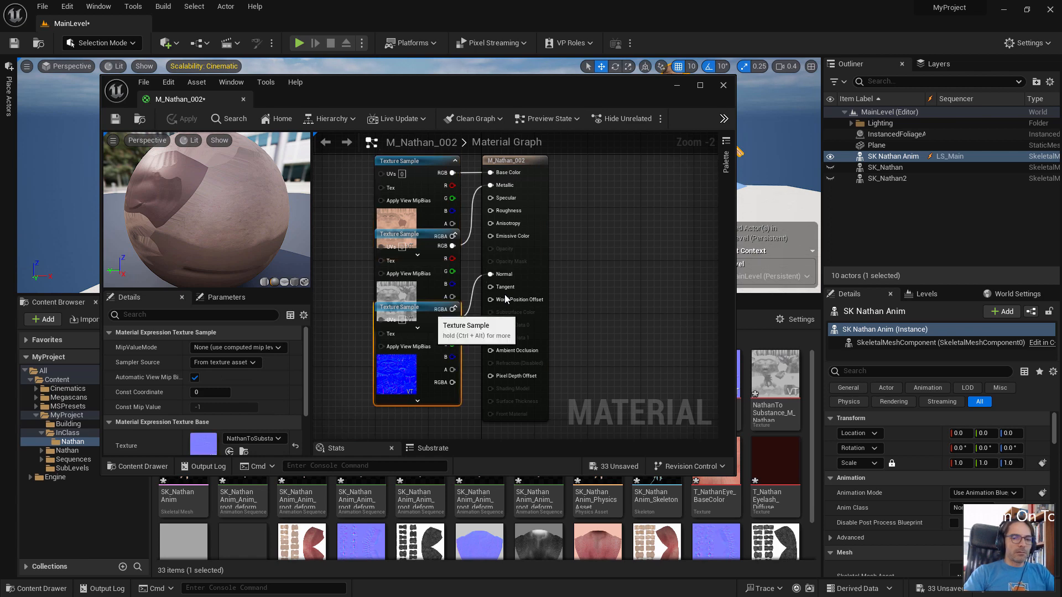
{"action": "key", "text": "Delete"}
{"action": "left_click", "coordinate": [420, 234]}
{"action": "key", "text": "Delete"}
{"action": "left_click", "coordinate": [420, 161]}
{"action": "key", "text": "Delete"}
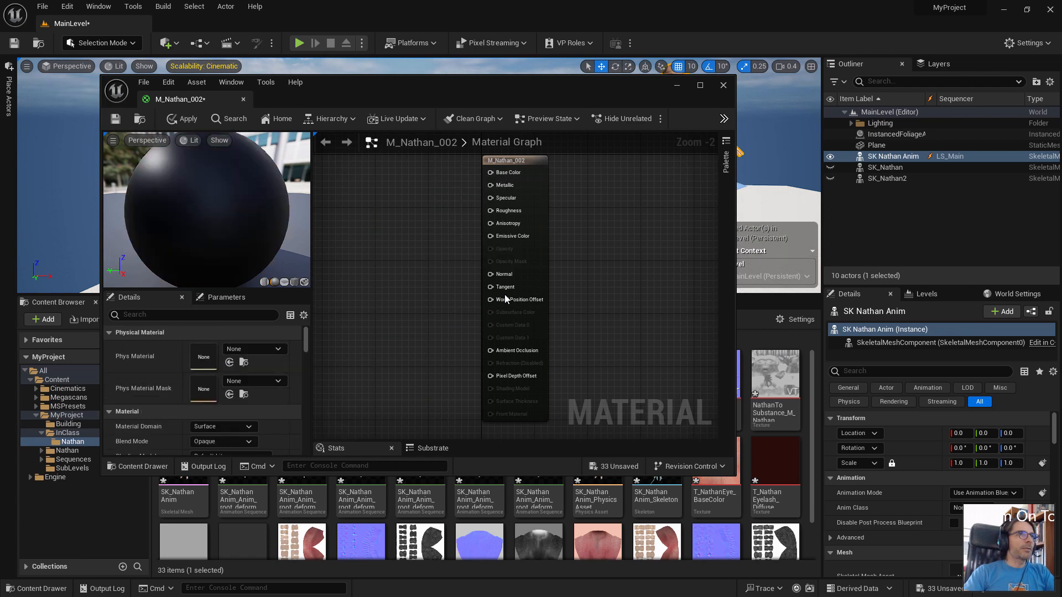
- Save the M_Nathan_002 material without its texture nodes and close its editor
{"action": "key", "text": "alt+F4"}
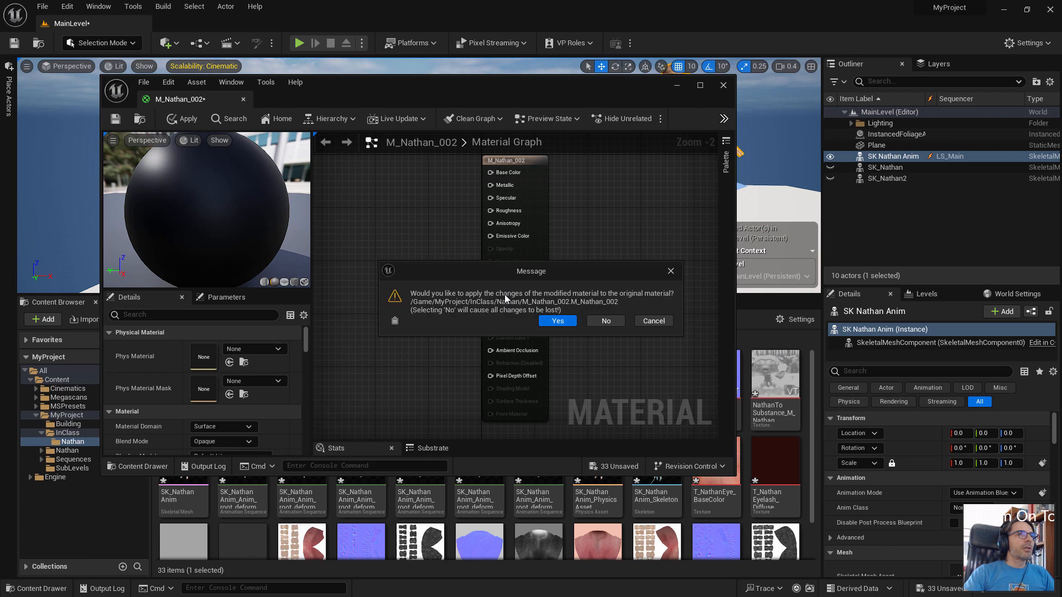
{"action": "key", "text": "Escape"}
{"action": "key", "text": "ctrl+s"}
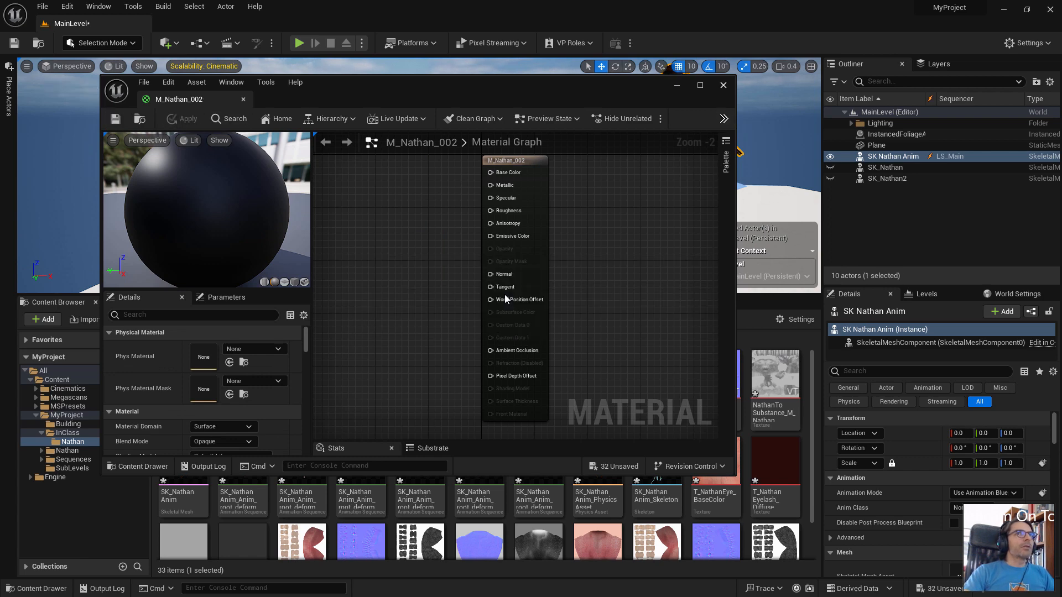
{"action": "key", "text": "alt+F4"}
- Add a Constant3Vector node to M_Nathan_002 and set its colour to light grey with R, G and B at 0.661458
{"action": "right_click_drag", "start_coordinate": [504, 299], "coordinate": [504, 299]}
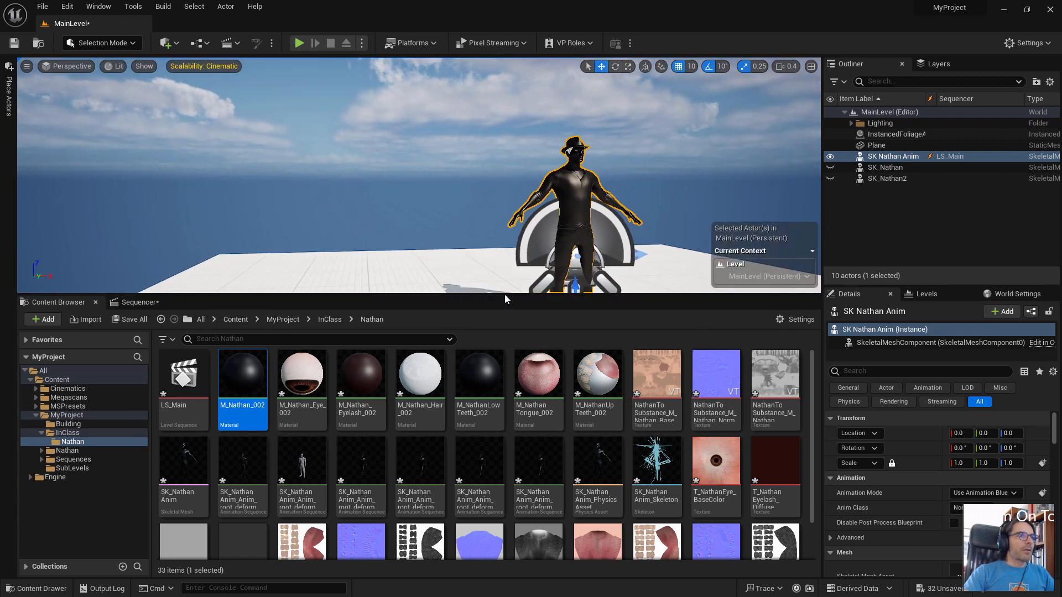
{"action": "key", "text": "Return"}
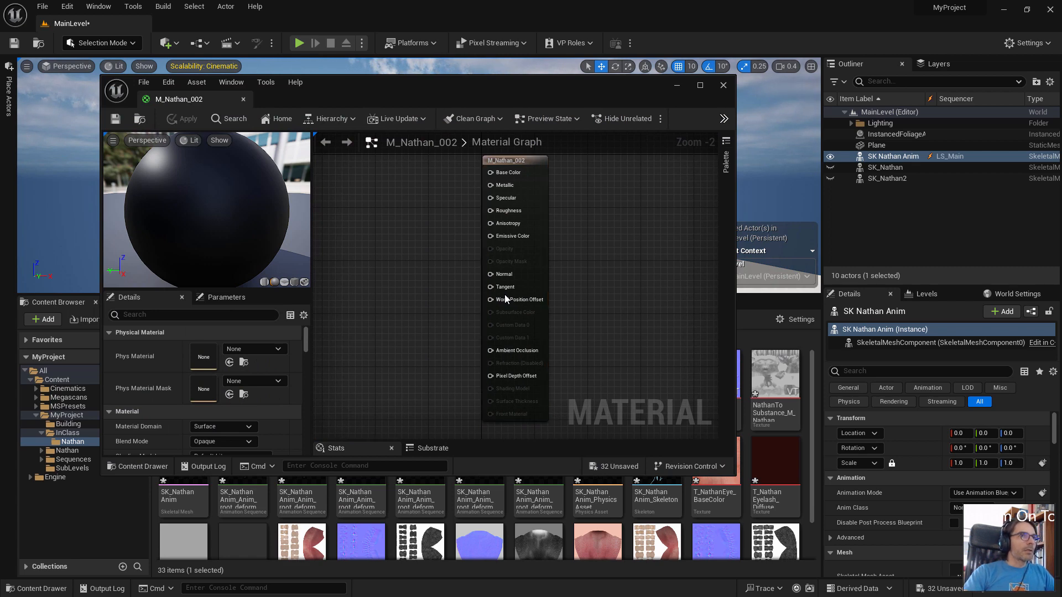
{"action": "key", "text": "3"}
{"action": "left_click", "coordinate": [412, 256]}
{"action": "left_click_drag", "start_coordinate": [450, 261], "coordinate": [393, 226]}
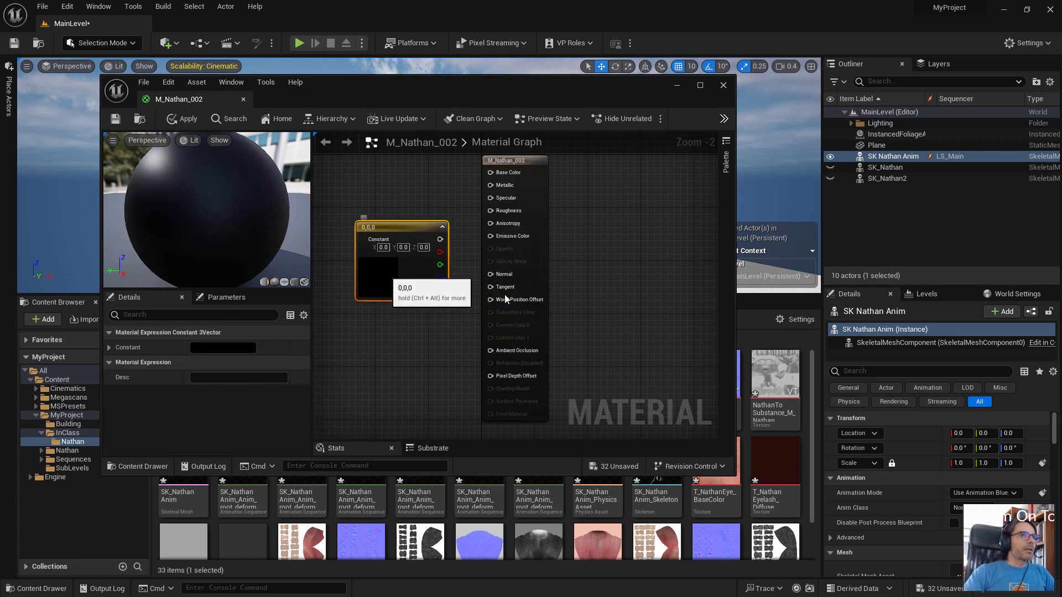
{"action": "double_click", "coordinate": [381, 274]}
{"action": "left_click", "coordinate": [544, 363]}
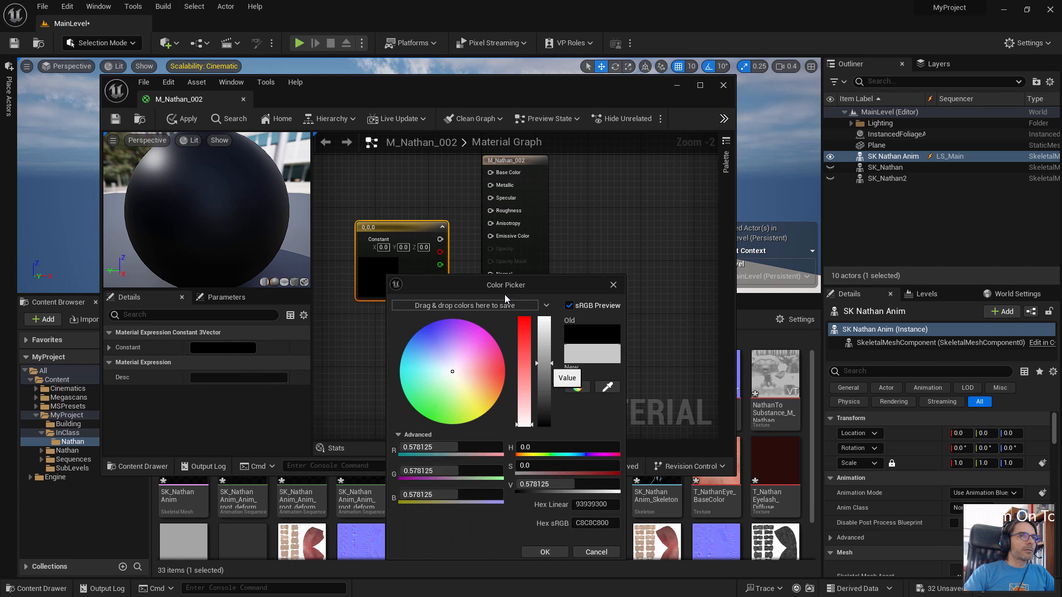
{"action": "left_click", "coordinate": [544, 354]}
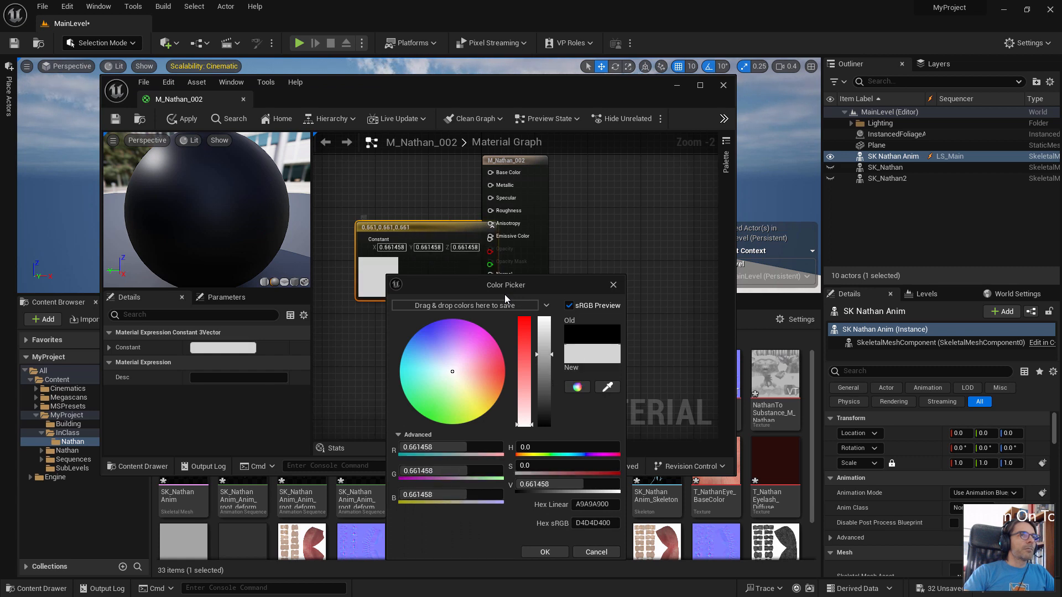
{"action": "left_click", "coordinate": [545, 552]}
- Connect the grey constant to Base Color in M_Nathan_002, apply and save the material, and close its editor
{"action": "left_click_drag", "start_coordinate": [440, 227], "coordinate": [354, 187]}
{"action": "left_click_drag", "start_coordinate": [498, 181], "coordinate": [491, 172]}
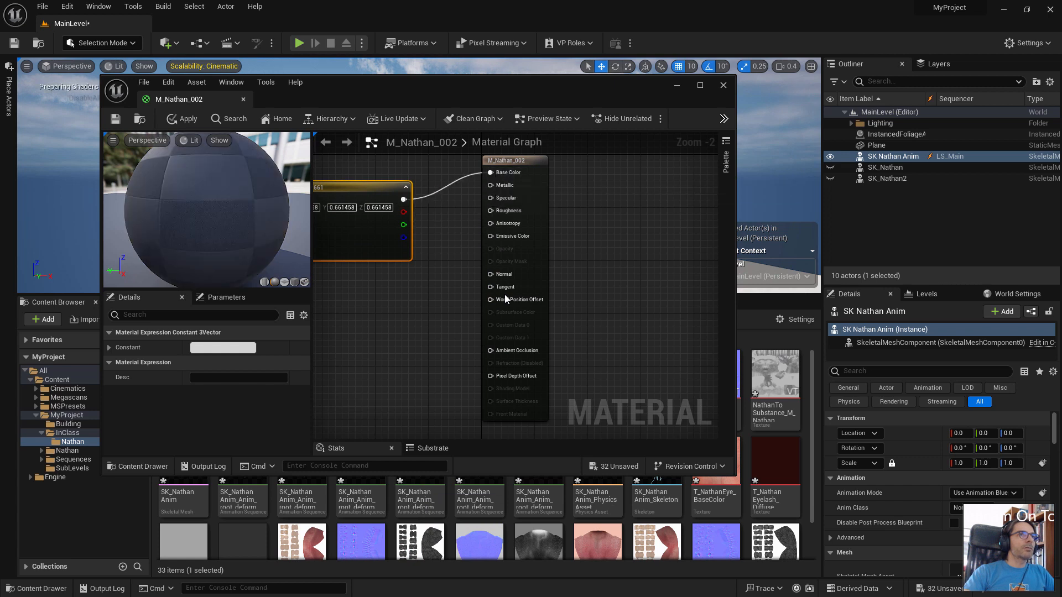
{"action": "left_click", "coordinate": [182, 119]}
{"action": "key", "text": "ctrl+s"}
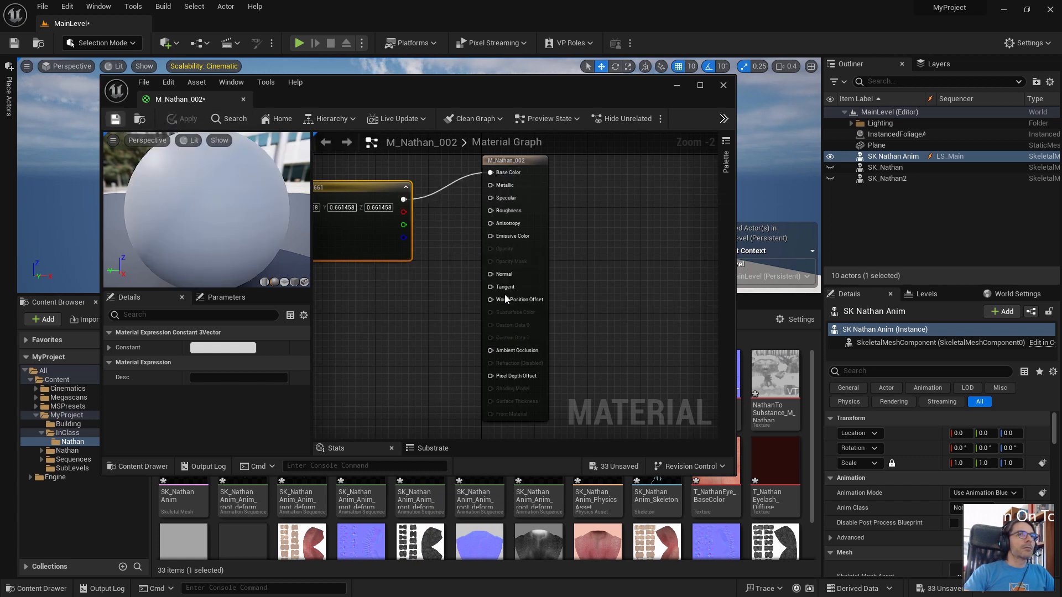
{"action": "key", "text": "alt+F4"}
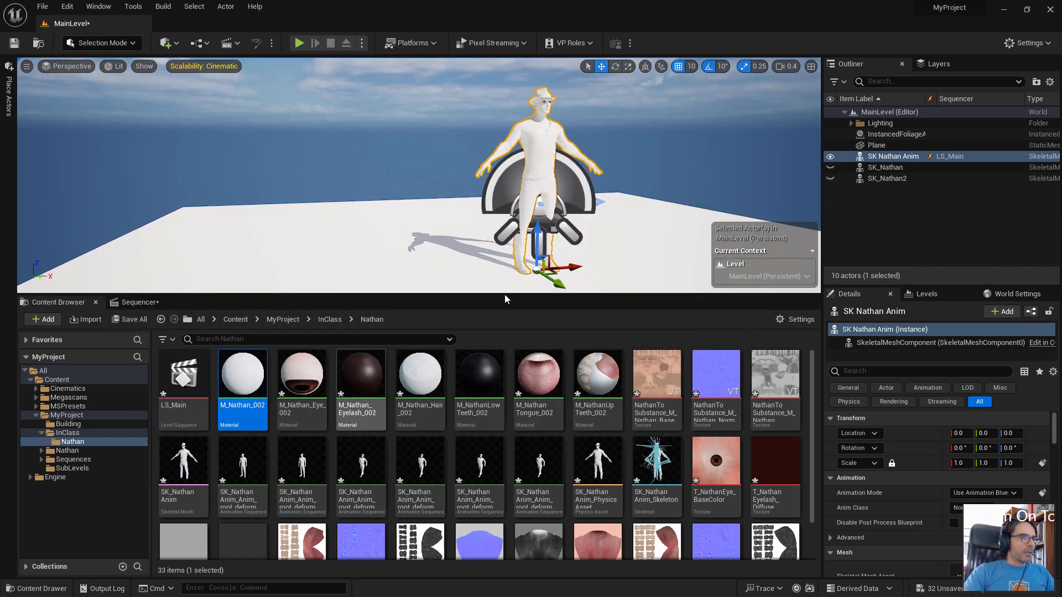
- Add the SK_NathanAnim_Anim_root_deform_root_deform_InPlace_Idle_002 sequence to the Animation track of SK Nathan Anim in LS_Main
{"action": "left_click", "coordinate": [140, 302]}
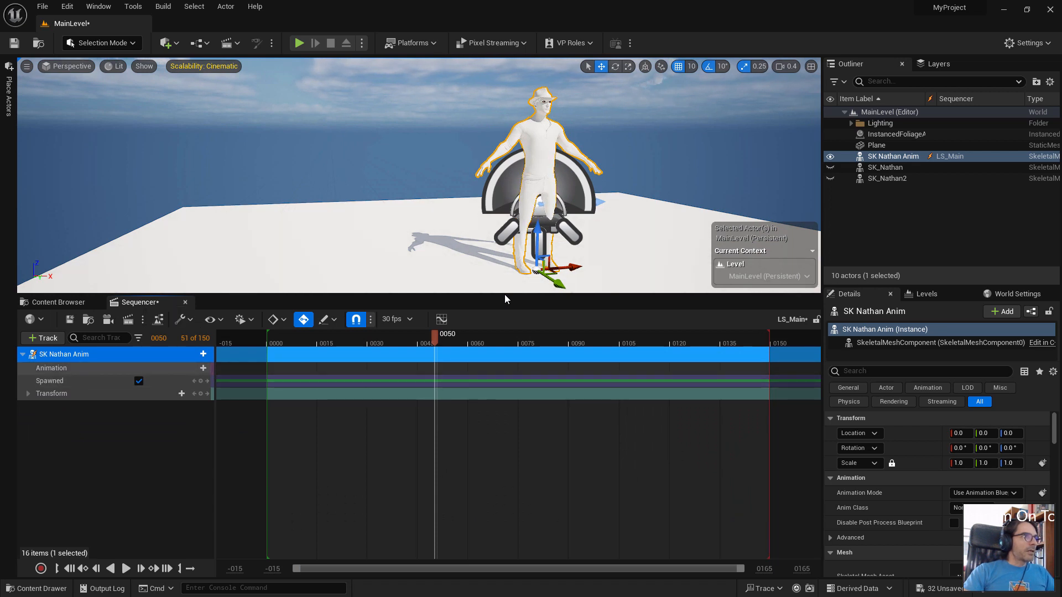
{"action": "key", "text": "Down"}
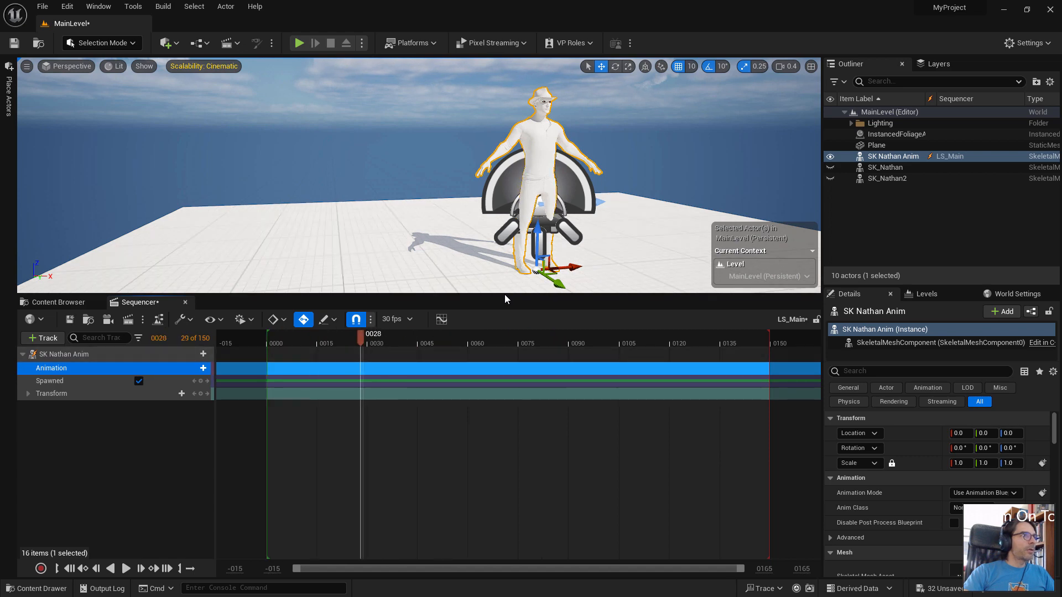
{"action": "left_click", "coordinate": [203, 368]}
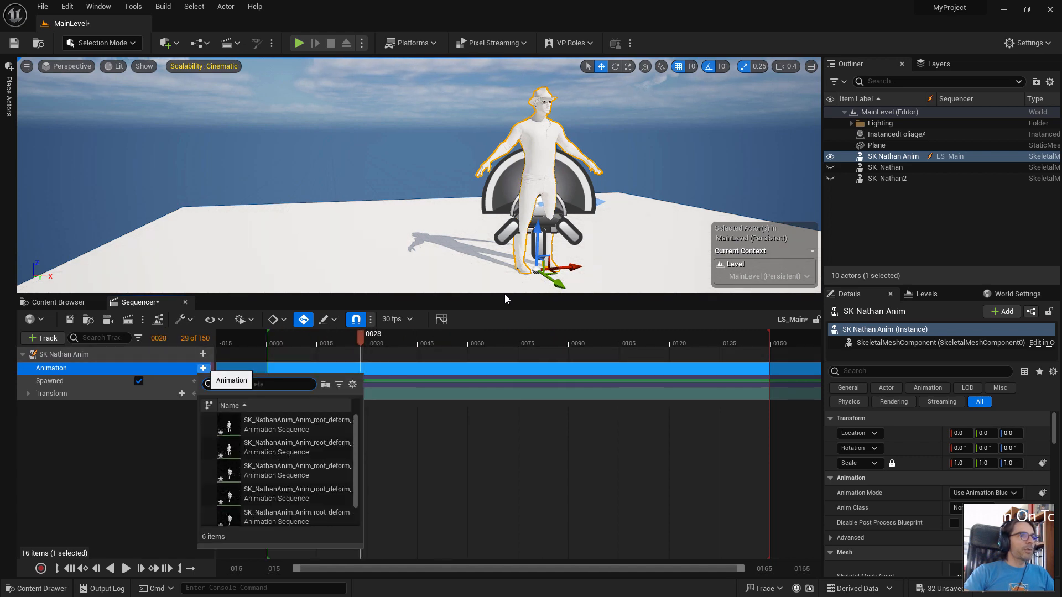
{"action": "scroll", "coordinate": [285, 468], "scroll_direction": "down", "scroll_amount": 1}
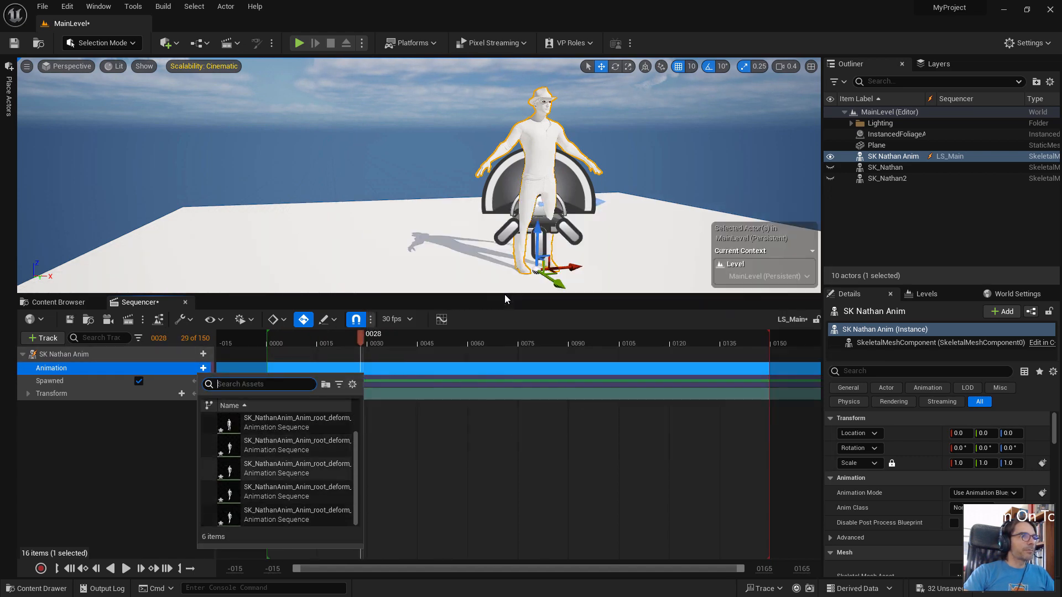
{"action": "left_click", "coordinate": [297, 427]}
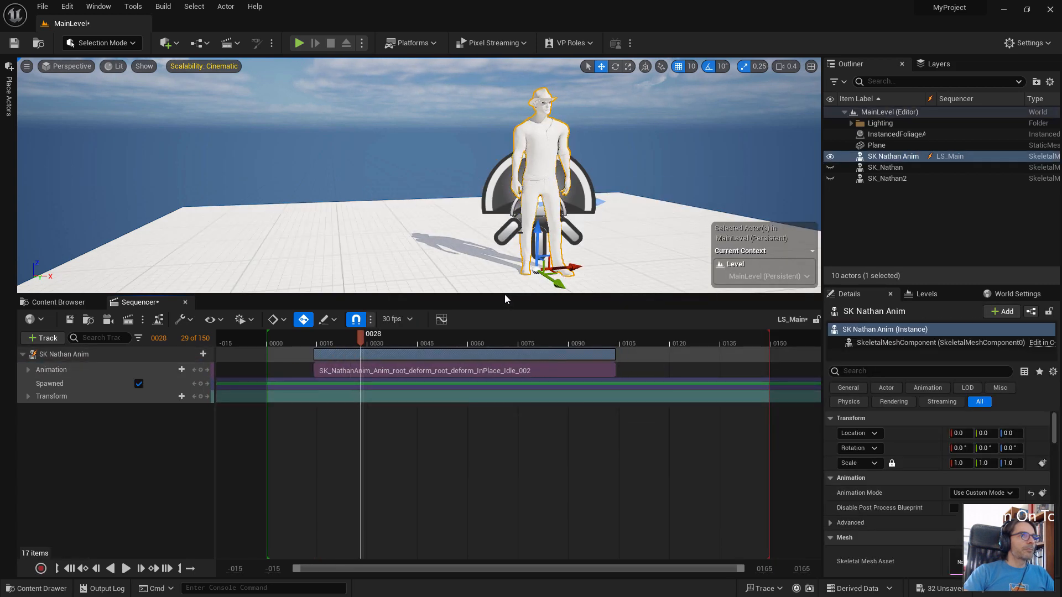
- Enlarge the viewport and play part of the LS_Main sequence to examine Nathan's idle animation up close
{"action": "left_click_drag", "start_coordinate": [360, 338], "coordinate": [377, 371]}
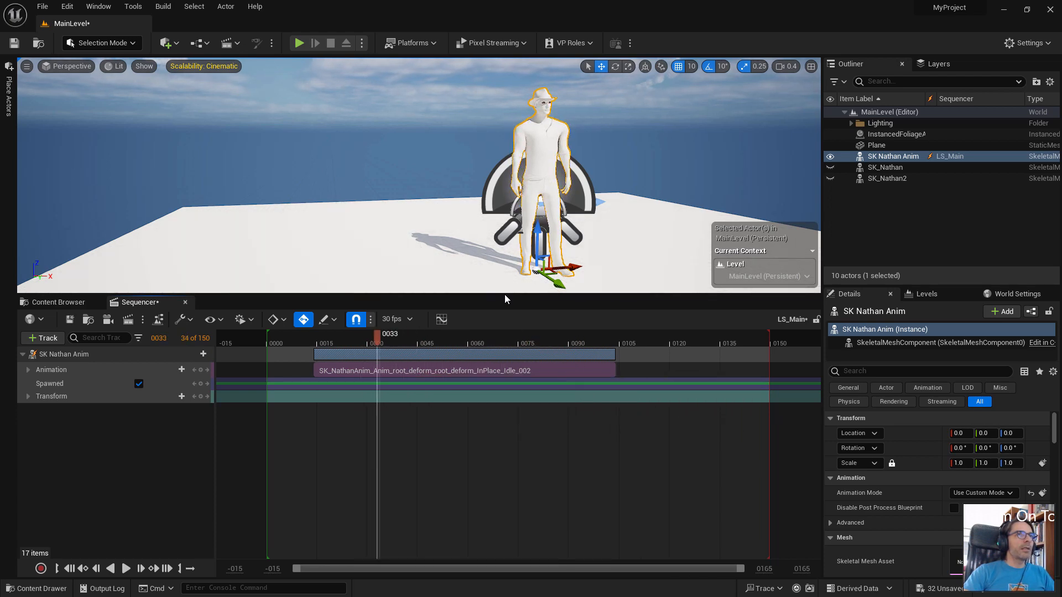
{"action": "scroll", "coordinate": [418, 175], "scroll_direction": "up", "scroll_amount": 5}
{"action": "scroll", "coordinate": [418, 175], "scroll_direction": "down", "scroll_amount": 5}
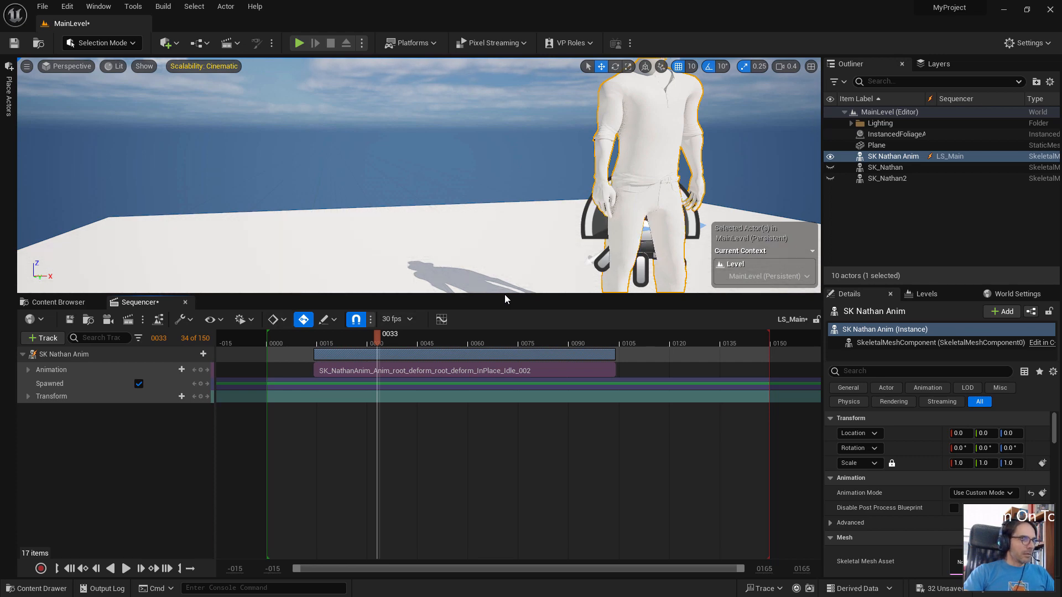
{"action": "left_click_drag", "start_coordinate": [505, 296], "coordinate": [505, 428]}
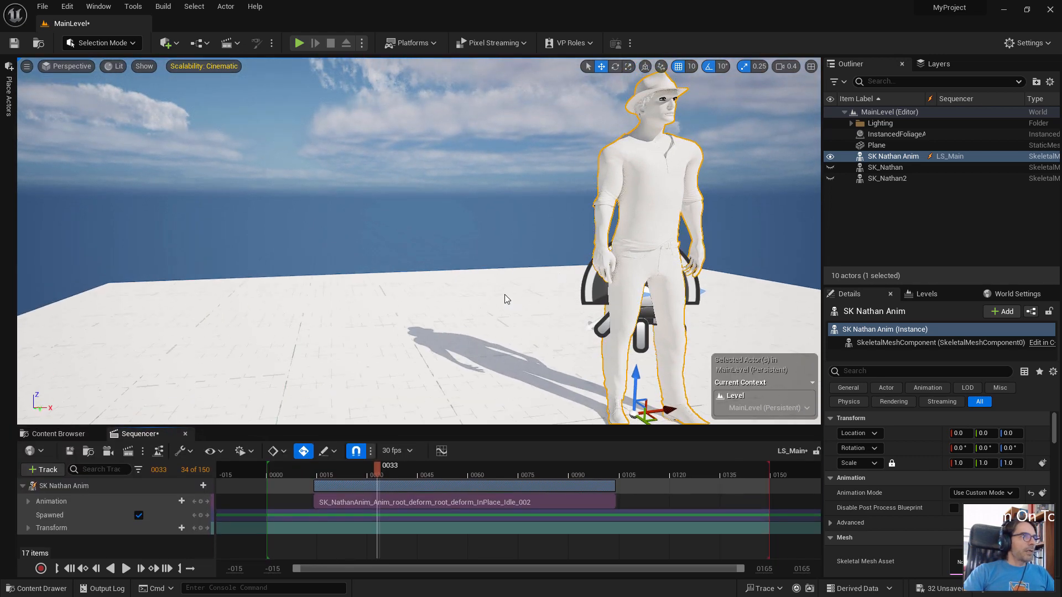
{"action": "left_click", "coordinate": [126, 568]}
{"action": "left_click", "coordinate": [127, 568]}
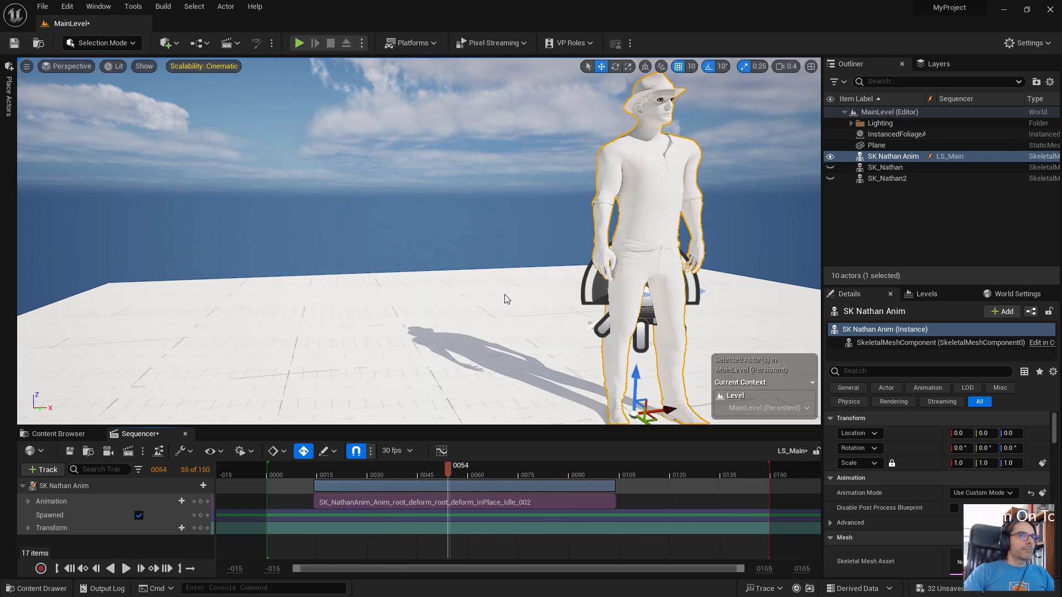
- Move the InPlace_Idle_002 clip on Nathan's Animation track to start at frame 0 and play part of the sequence
{"action": "left_click_drag", "start_coordinate": [387, 486], "coordinate": [340, 486]}
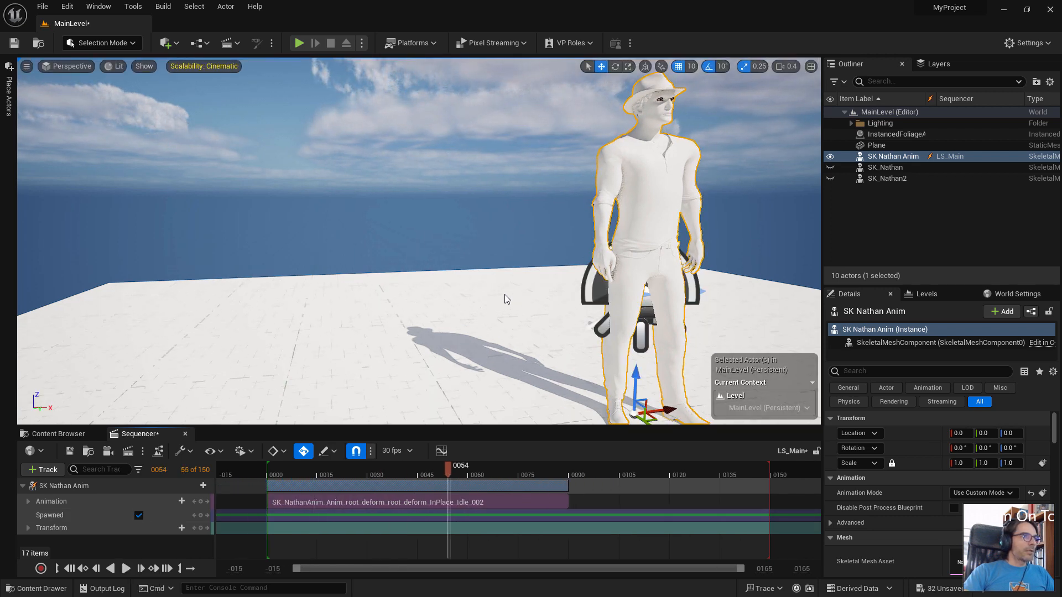
{"action": "key", "text": "Up"}
{"action": "key", "text": "space"}
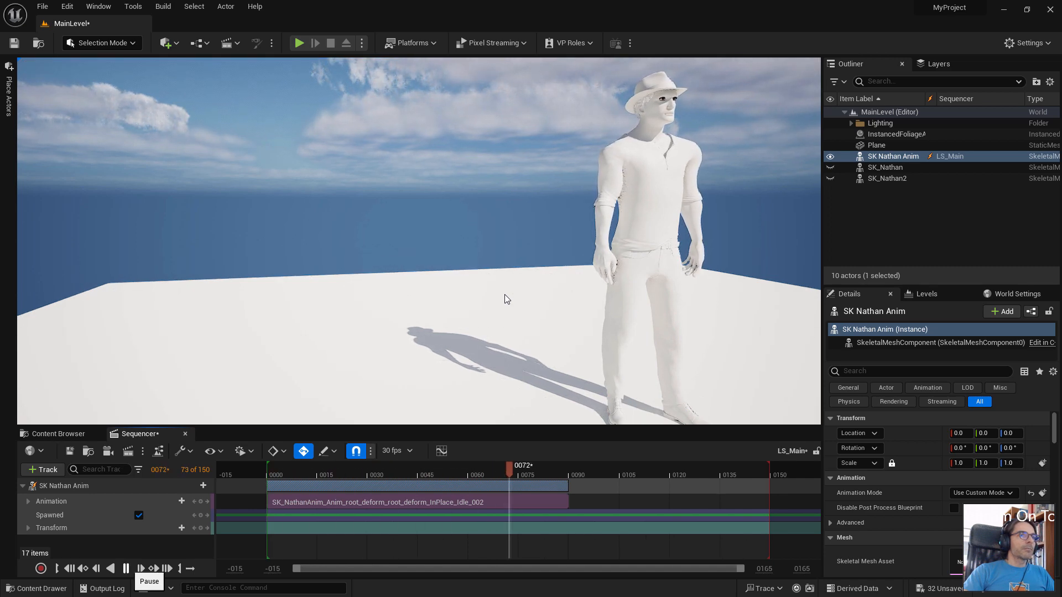
{"action": "key", "text": "space"}
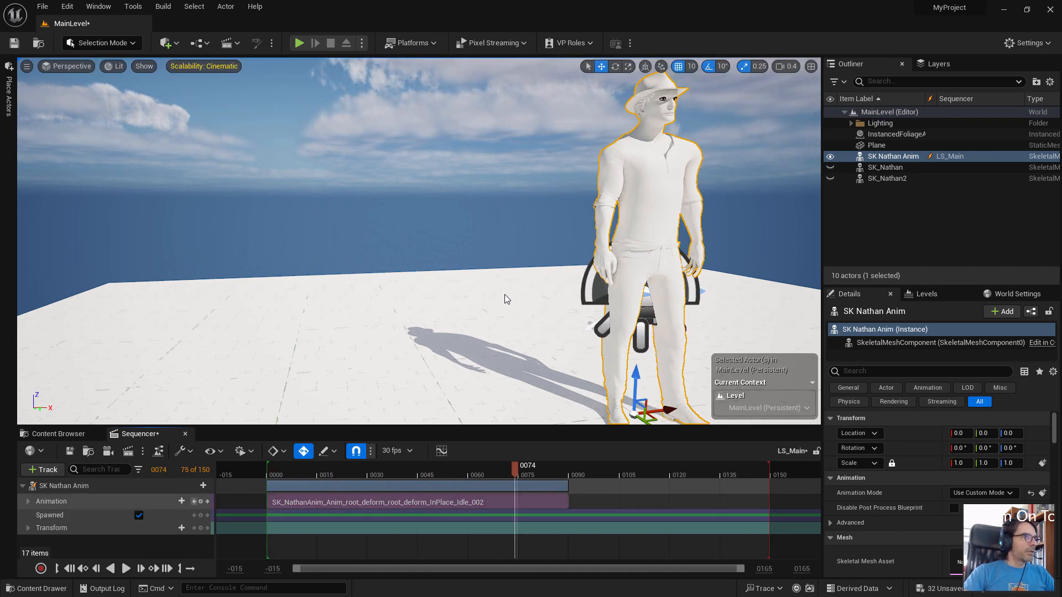
- Replace the idle clip on Nathan's Animation track with SK_NathanAnim_Anim_root_deform_root_deform_root_deform_StandAndWalk_001, starting at frame 0
{"action": "left_click", "coordinate": [315, 503]}
{"action": "key", "text": "Delete"}
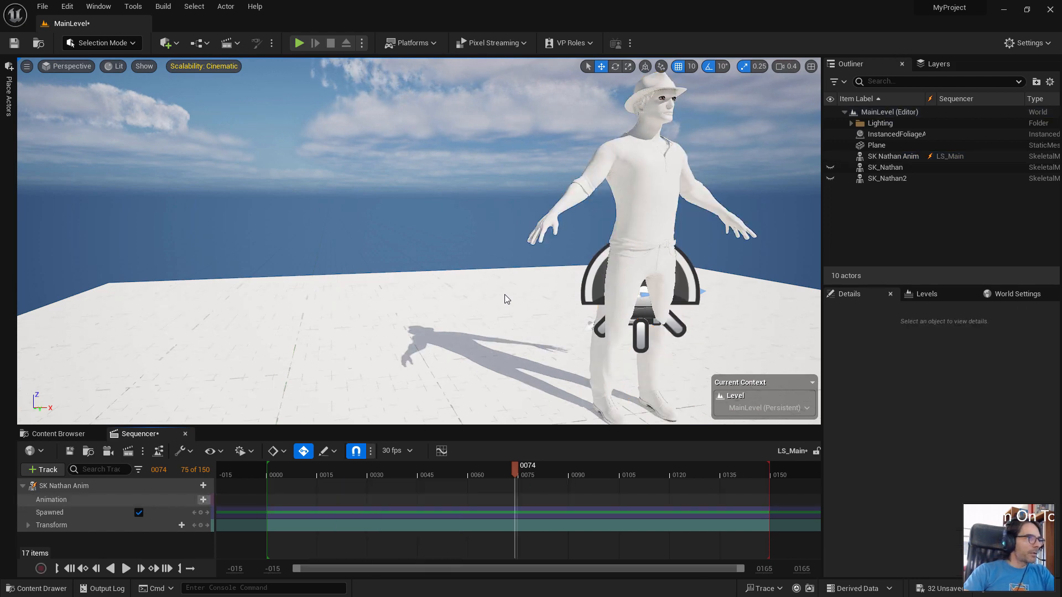
{"action": "left_click", "coordinate": [203, 500]}
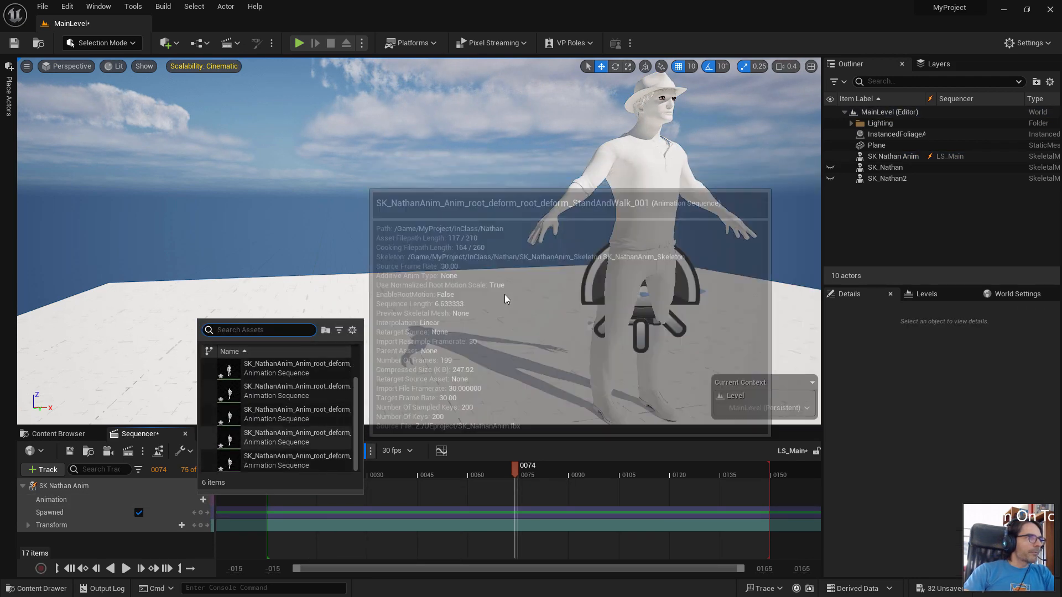
{"action": "scroll", "coordinate": [280, 414], "scroll_direction": "up", "scroll_amount": 2}
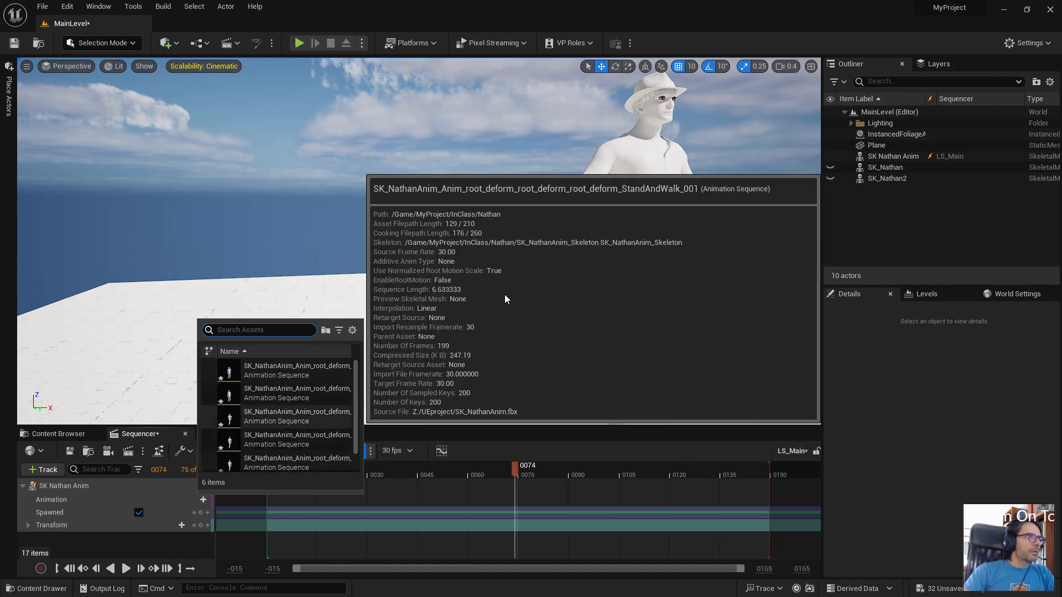
{"action": "double_click", "coordinate": [279, 417]}
{"action": "left_click_drag", "start_coordinate": [519, 486], "coordinate": [271, 486]}
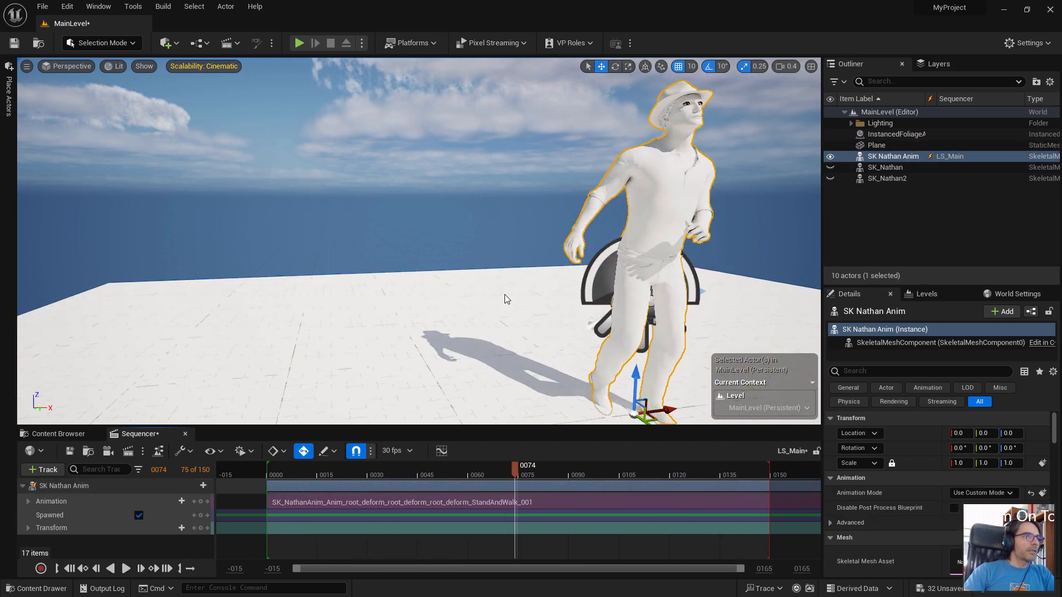
- Play the LS_Main sequence from frame 0 to frame 88 to examine Nathan's stand-and-walk animation
{"action": "key", "text": "Up"}
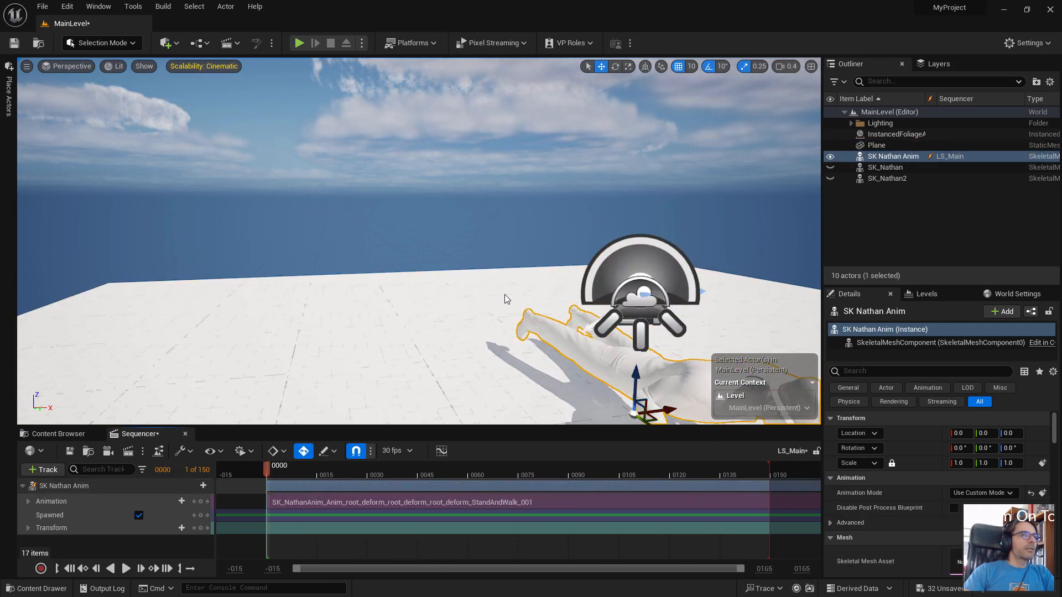
{"action": "scroll", "coordinate": [504, 300], "scroll_direction": "down", "scroll_amount": 2}
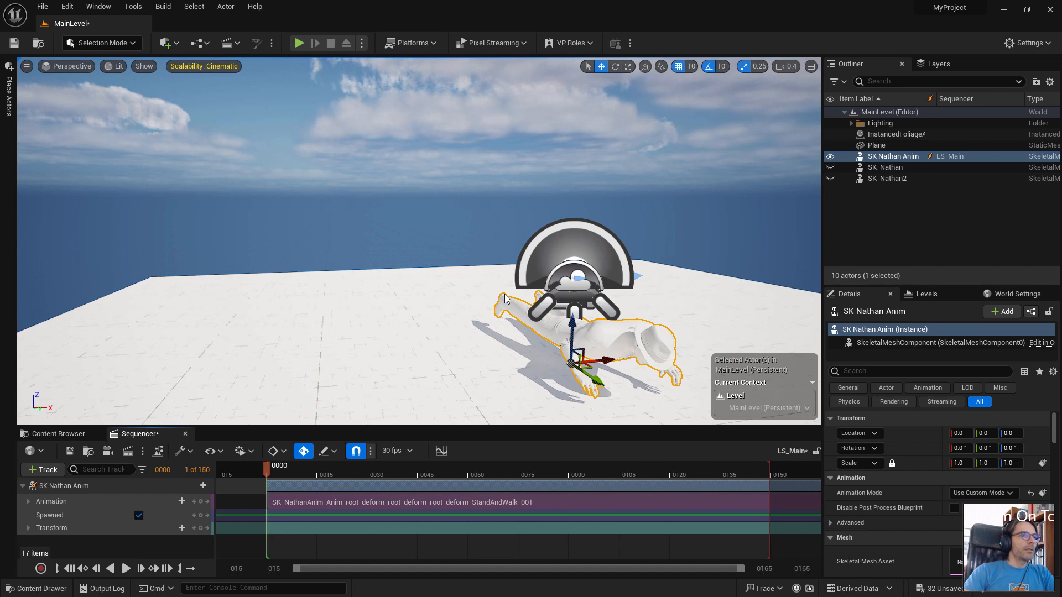
{"action": "key", "text": "space"}
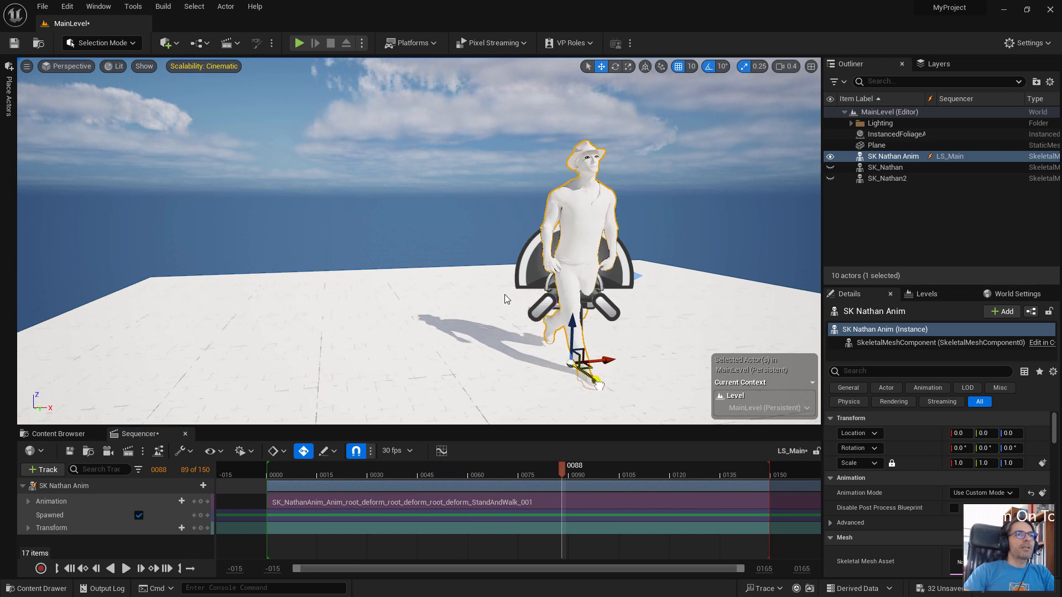
- Move SK Nathan Anim along the Y axis to -20 and hide the editor icons in the viewport with Game View
{"action": "left_click_drag", "start_coordinate": [599, 386], "coordinate": [586, 375]}
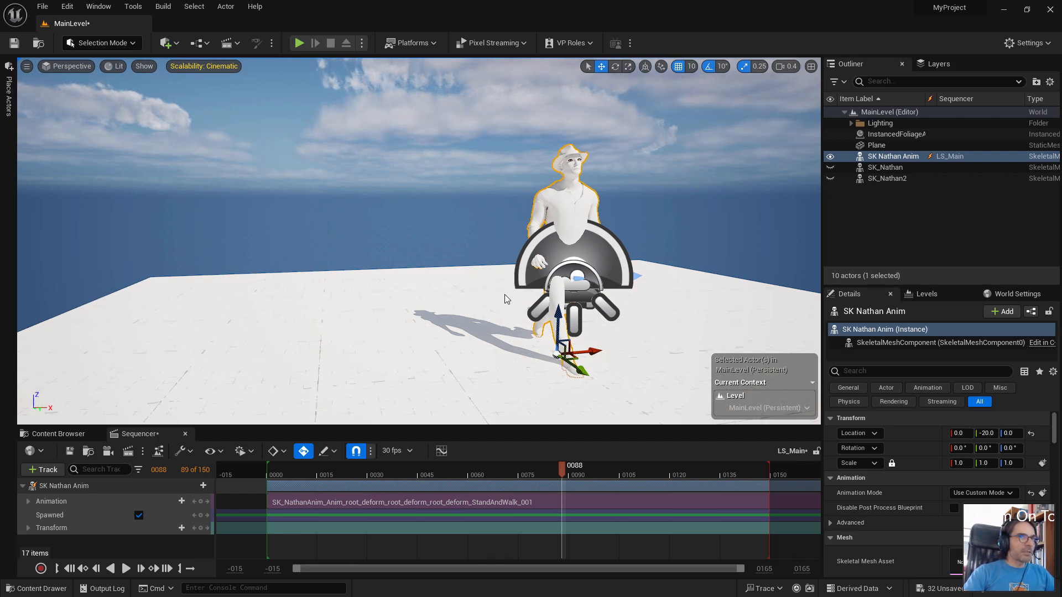
{"action": "middle_click_drag", "start_coordinate": [504, 299], "coordinate": [505, 299]}
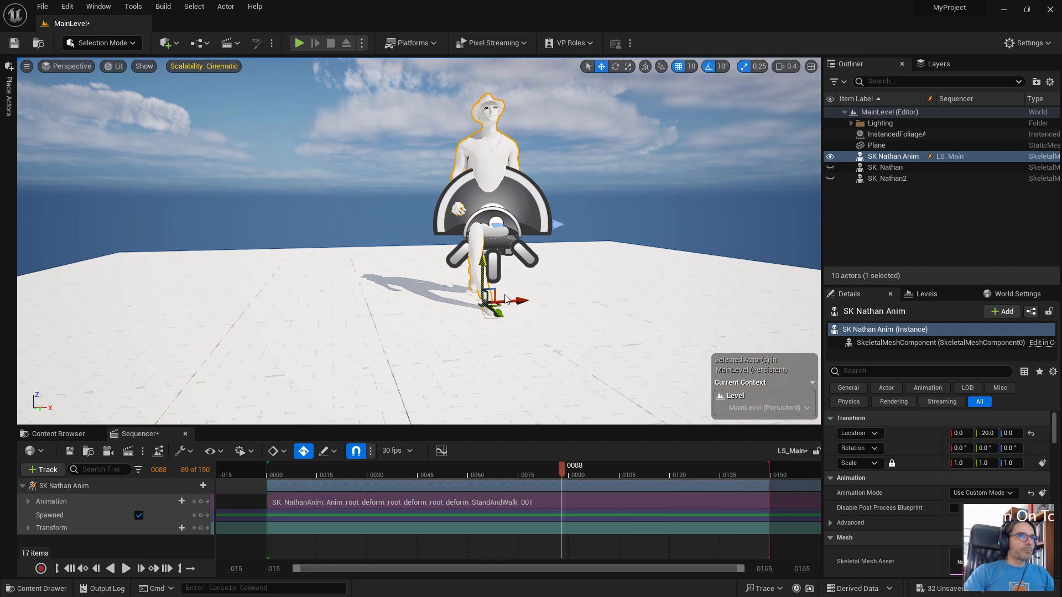
{"action": "scroll", "coordinate": [504, 299], "scroll_direction": "up", "scroll_amount": 3}
{"action": "scroll", "coordinate": [504, 299], "scroll_direction": "down", "scroll_amount": 3}
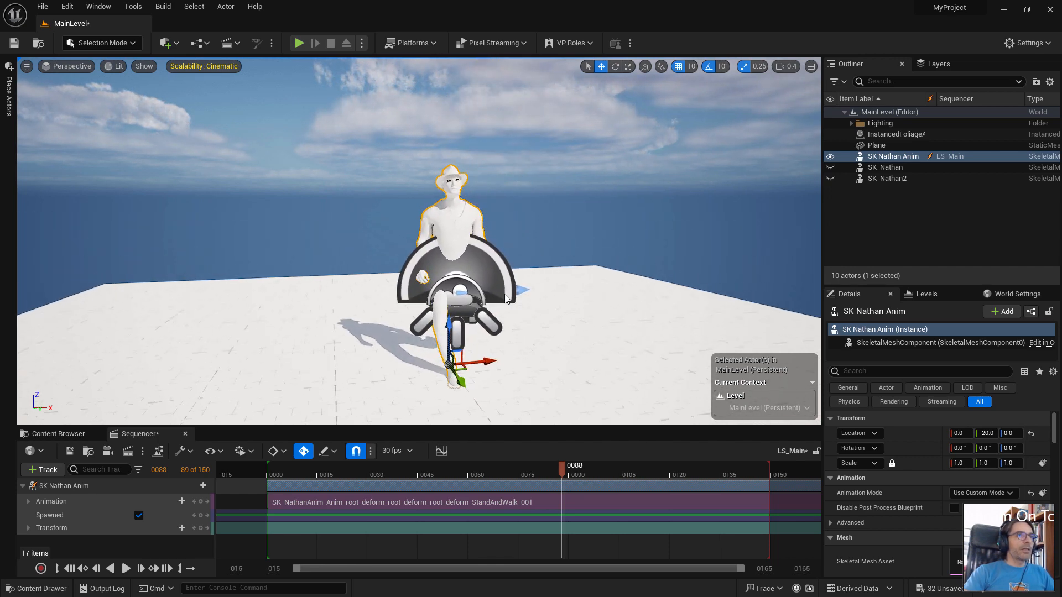
{"action": "key", "text": "g"}
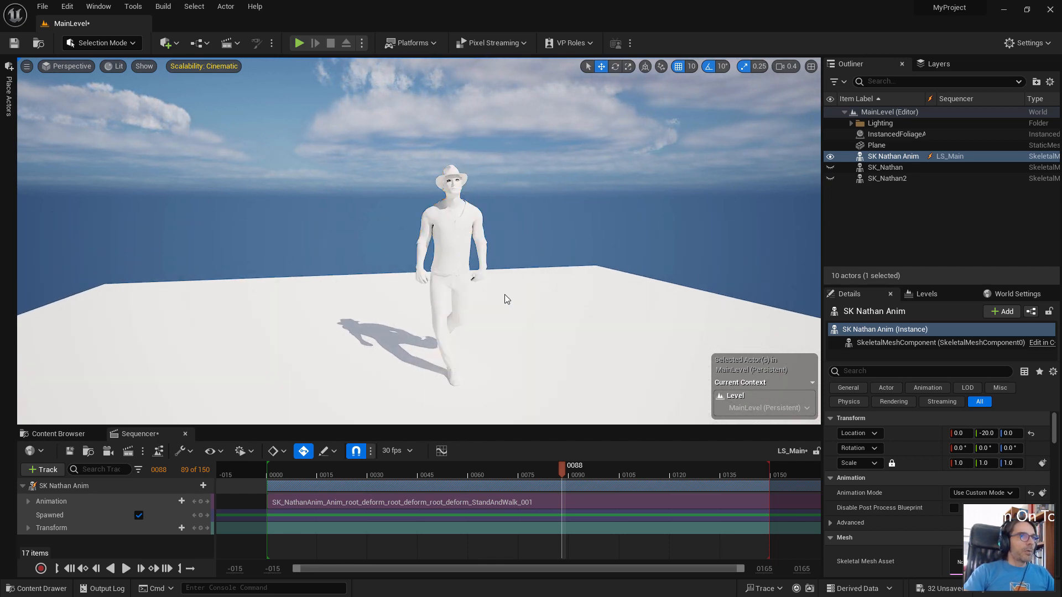
{"action": "middle_click_drag", "start_coordinate": [504, 300], "coordinate": [505, 299]}
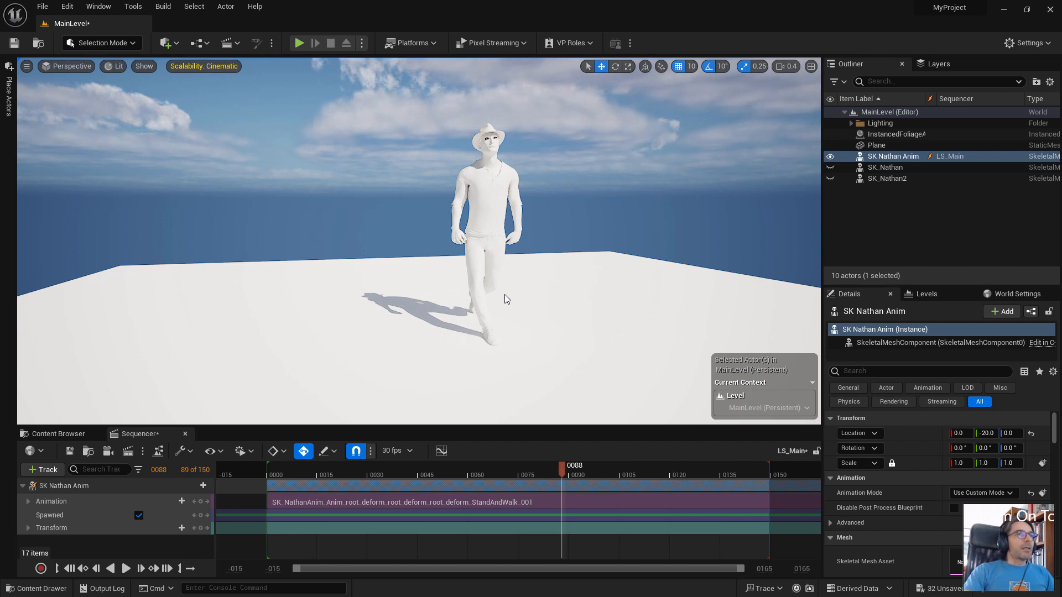
{"action": "left_click", "coordinate": [505, 299]}
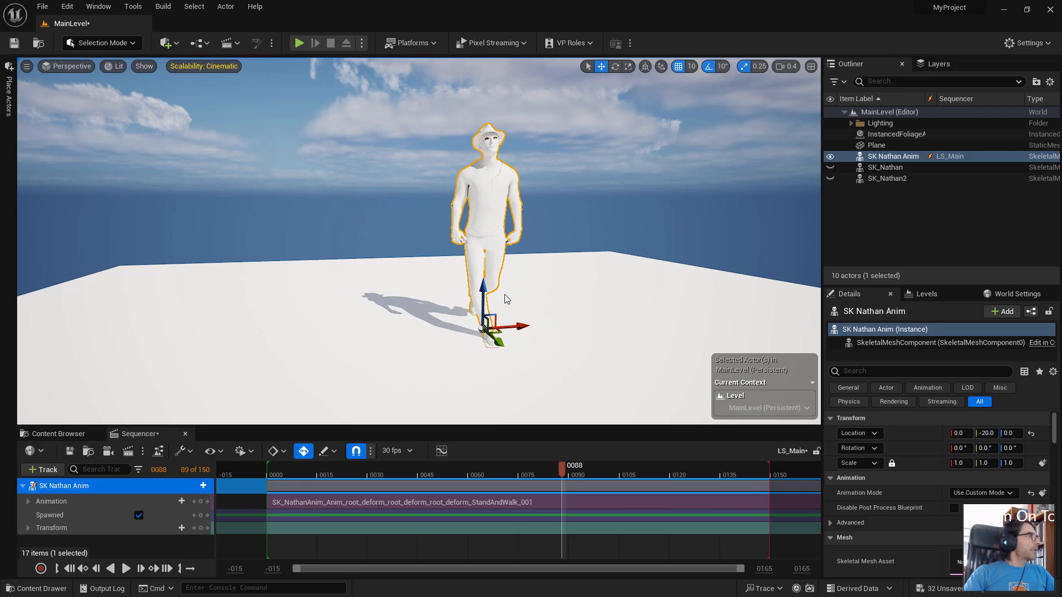
- Switch to Blender, examine the stone altar model and select the AltarLP mesh
{"action": "key", "text": "alt+Tab"}
{"action": "scroll", "coordinate": [505, 299], "scroll_direction": "down", "scroll_amount": 4}
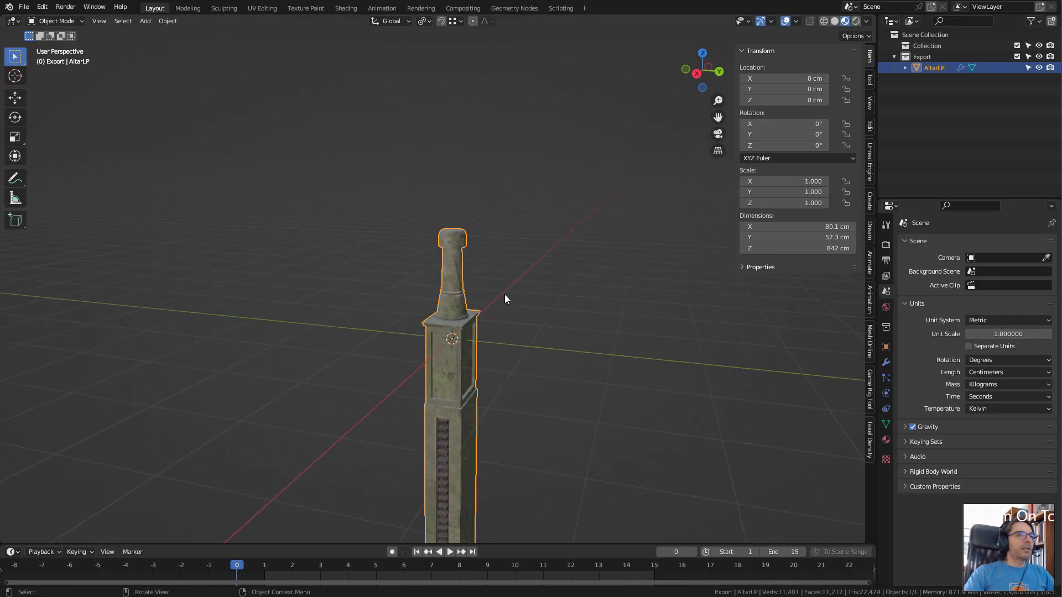
{"action": "scroll", "coordinate": [505, 299], "scroll_direction": "up", "scroll_amount": 5}
{"action": "scroll", "coordinate": [505, 299], "scroll_direction": "down", "scroll_amount": 2}
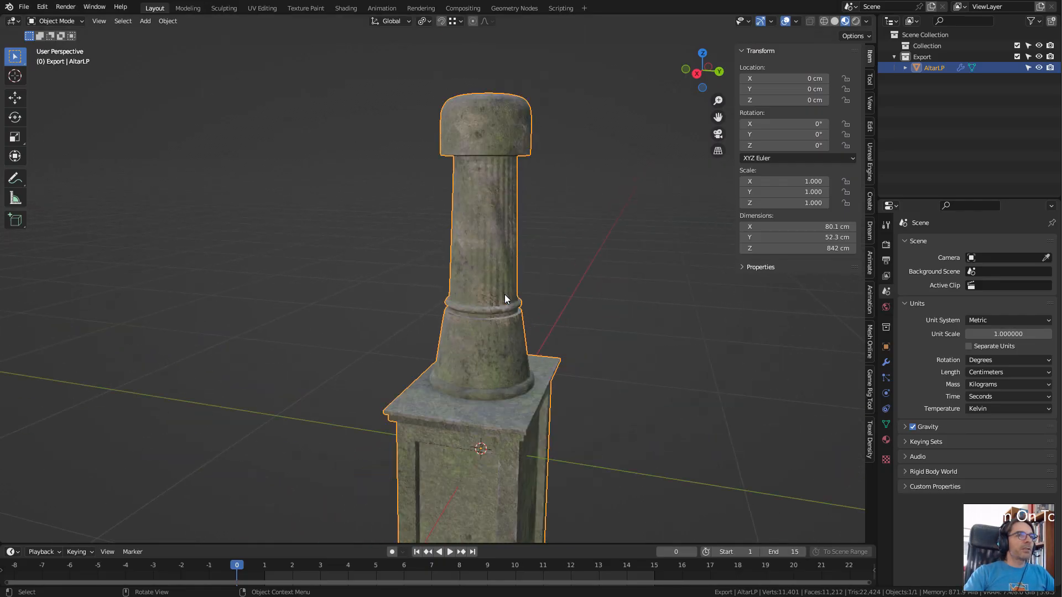
{"action": "scroll", "coordinate": [505, 299], "scroll_direction": "up", "scroll_amount": 2}
{"action": "key", "text": "alt+a"}
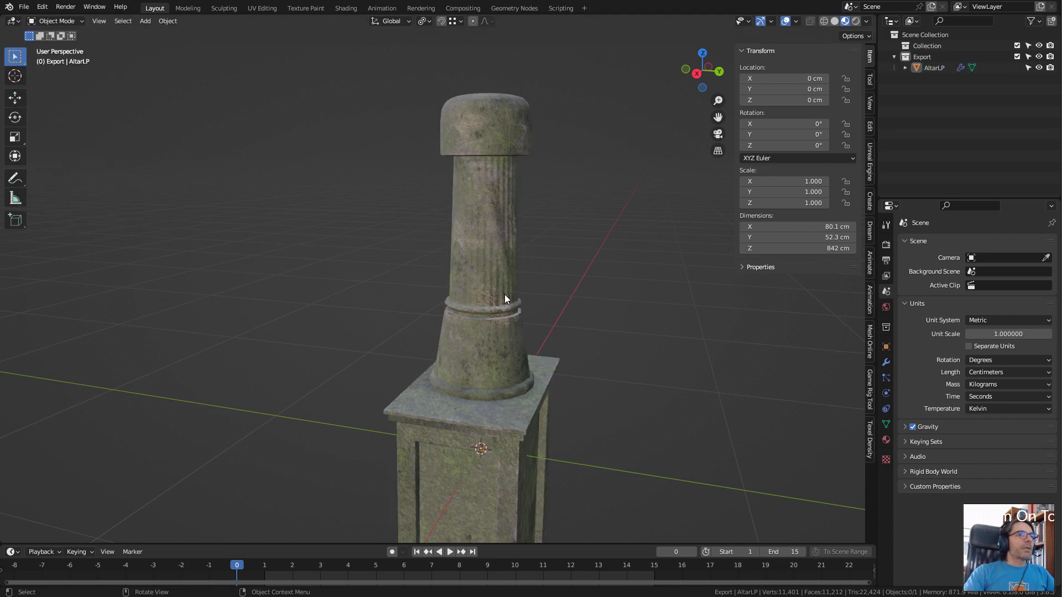
{"action": "left_click", "coordinate": [504, 299]}
{"action": "scroll", "coordinate": [505, 300], "scroll_direction": "down", "scroll_amount": 6}
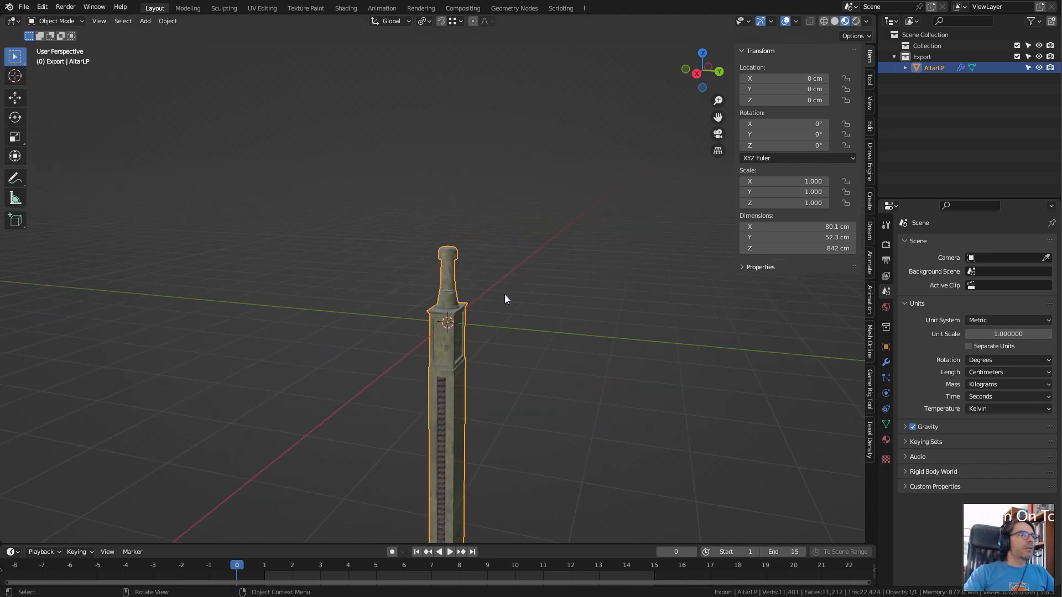
- Start an FBX export of the altar and choose Z:\UEproject\ as the destination folder
{"action": "key", "text": "F4"}
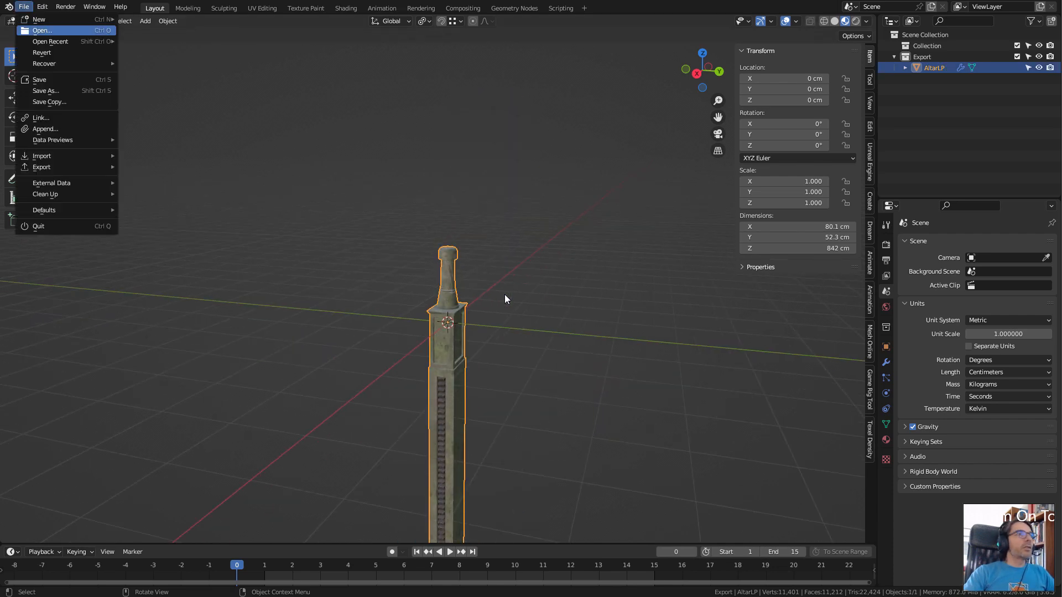
{"action": "mouse_move", "coordinate": [66, 167]}
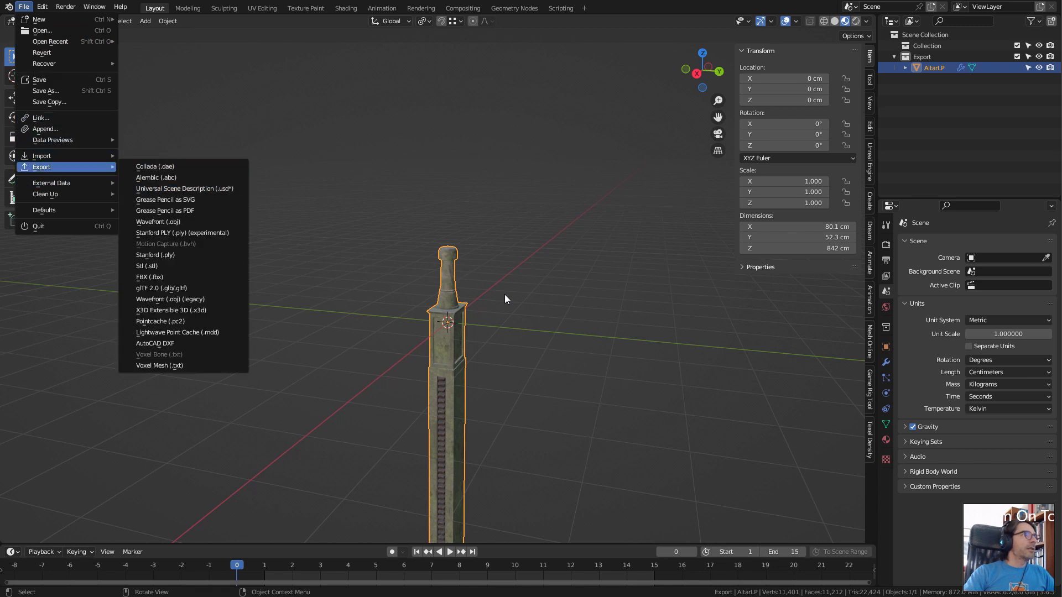
{"action": "left_click", "coordinate": [149, 277]}
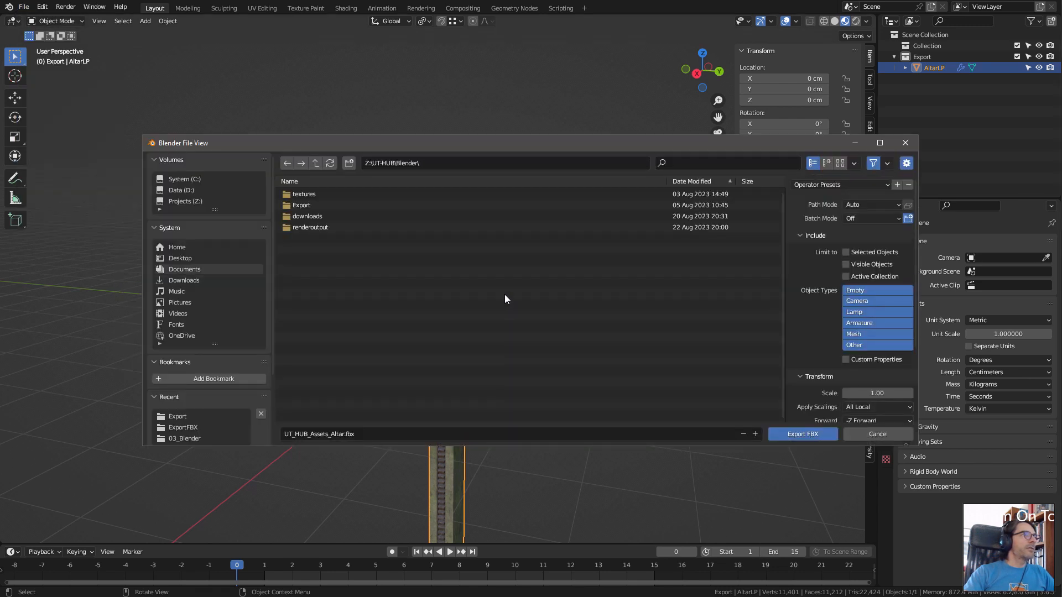
{"action": "left_click", "coordinate": [316, 164]}
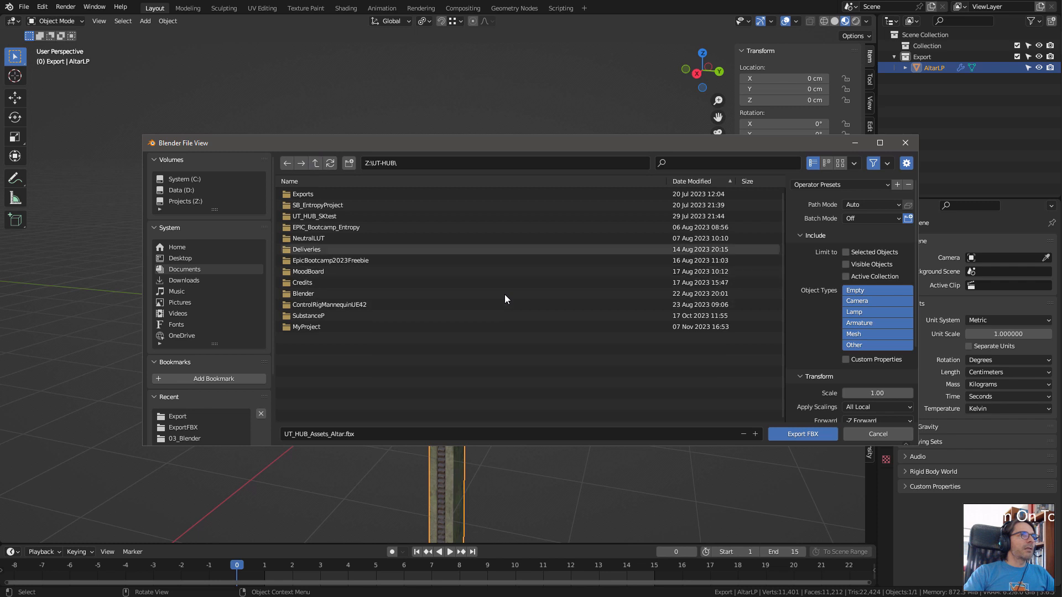
{"action": "left_click", "coordinate": [316, 164]}
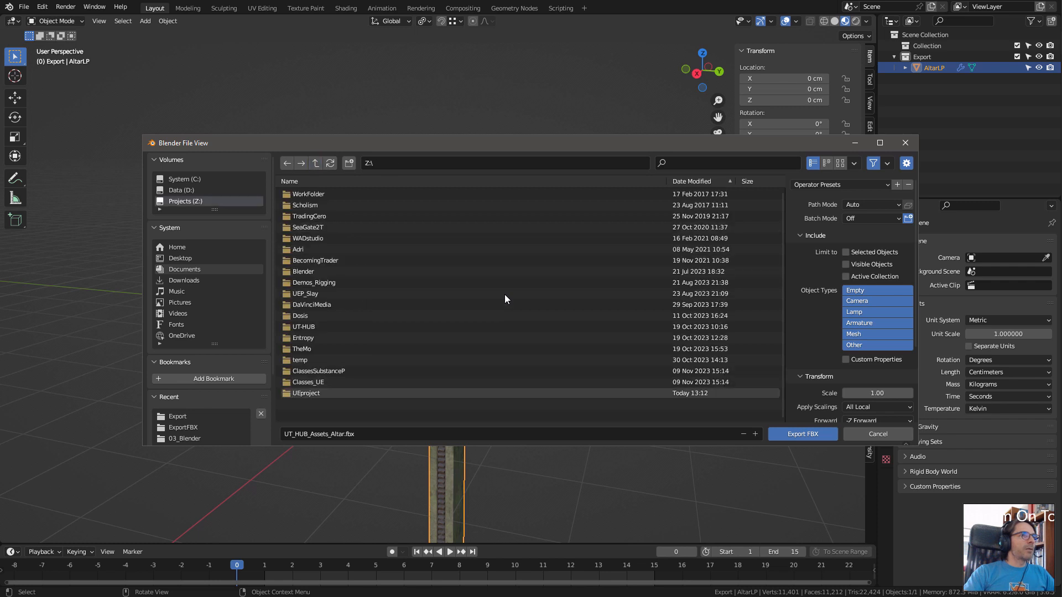
{"action": "double_click", "coordinate": [307, 393]}
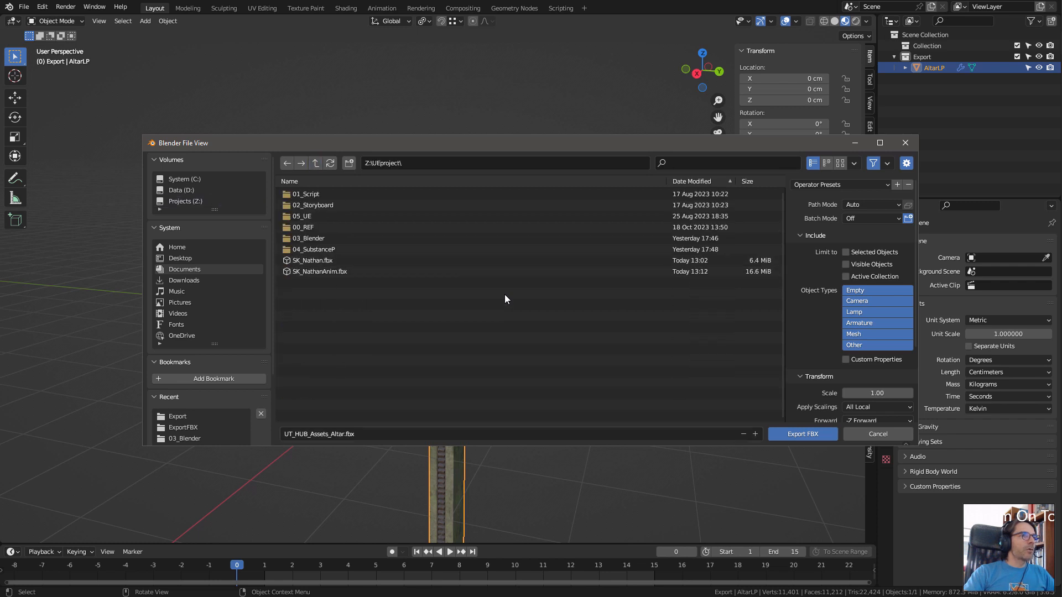
- Name the export file S_Altar.fbx and limit the export to selected objects of type Mesh
{"action": "left_click", "coordinate": [318, 434]}
{"action": "left_click_drag", "start_coordinate": [308, 434], "coordinate": [284, 434]}
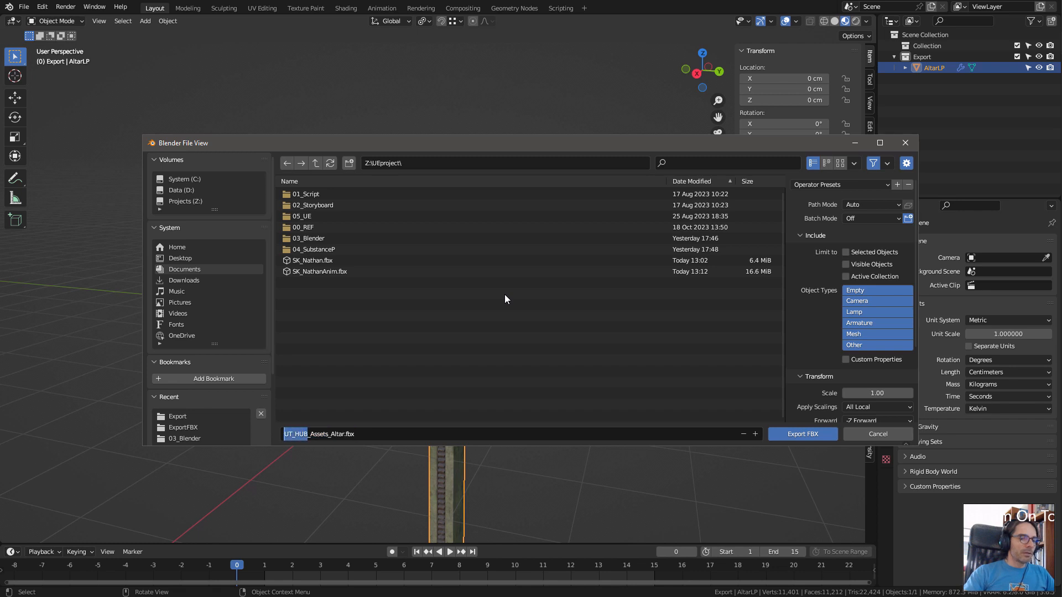
{"action": "type", "text": "S"}
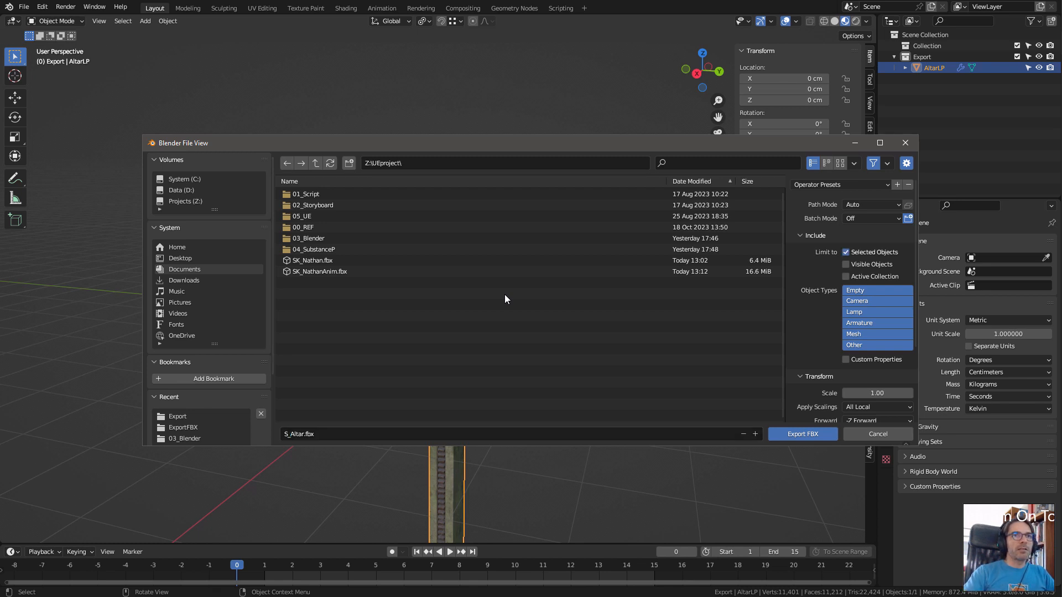
{"action": "left_click", "coordinate": [877, 334]}
{"action": "scroll", "coordinate": [850, 299], "scroll_direction": "down", "scroll_amount": 4}
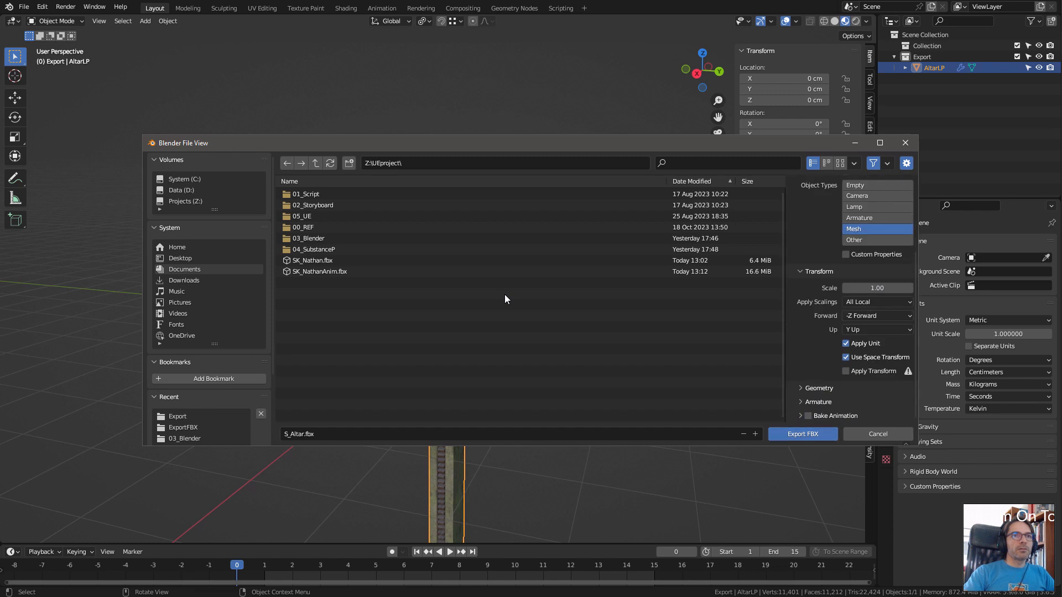
- Set the Geometry smoothing of the FBX export to Face
{"action": "left_click", "coordinate": [818, 388]}
{"action": "scroll", "coordinate": [850, 331], "scroll_direction": "down", "scroll_amount": 4}
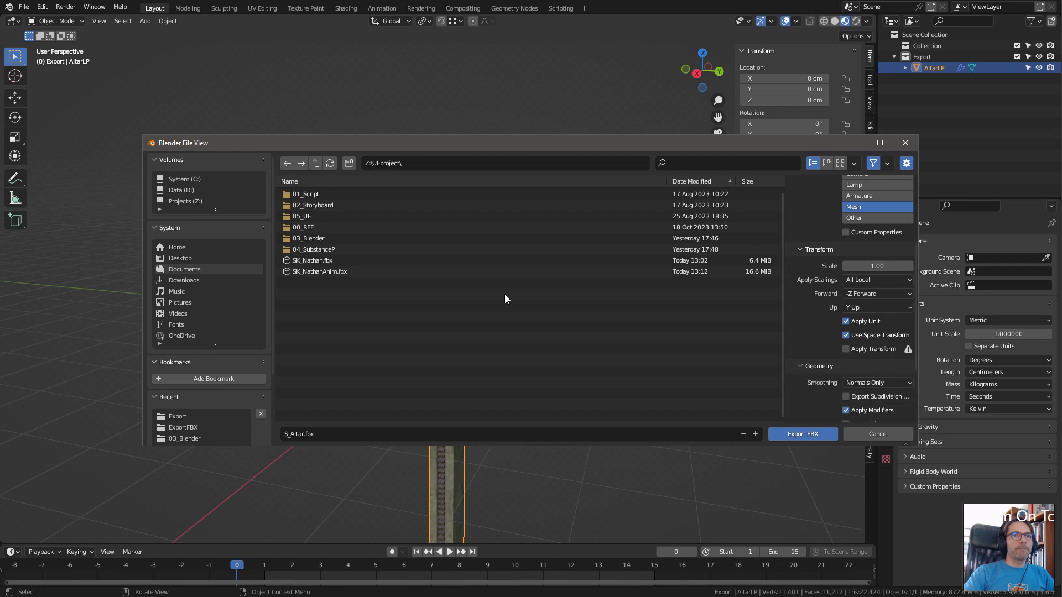
{"action": "left_click", "coordinate": [877, 316]}
{"action": "left_click", "coordinate": [865, 330]}
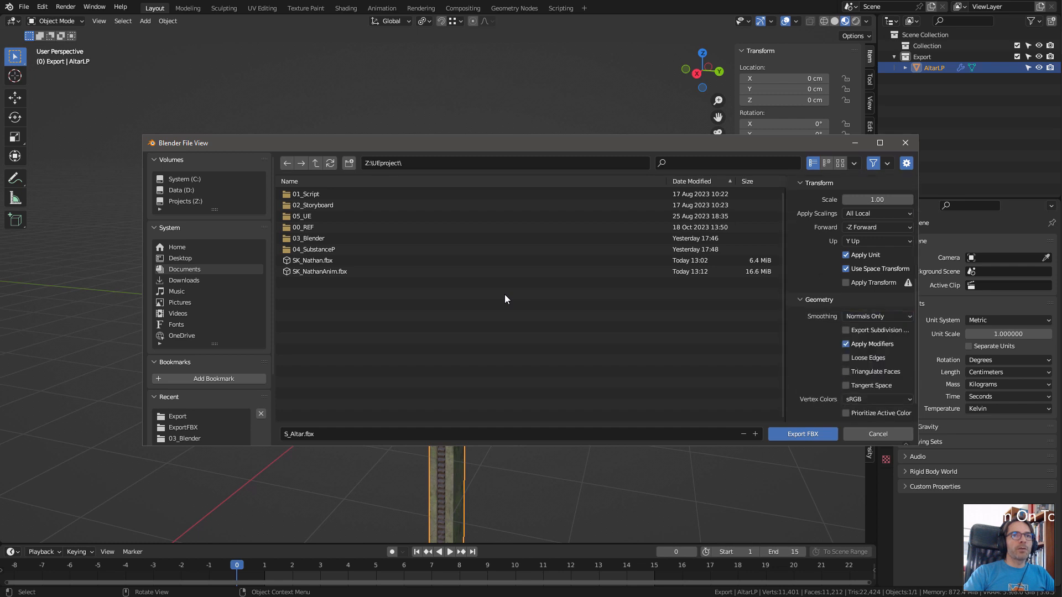
{"action": "left_click", "coordinate": [877, 316]}
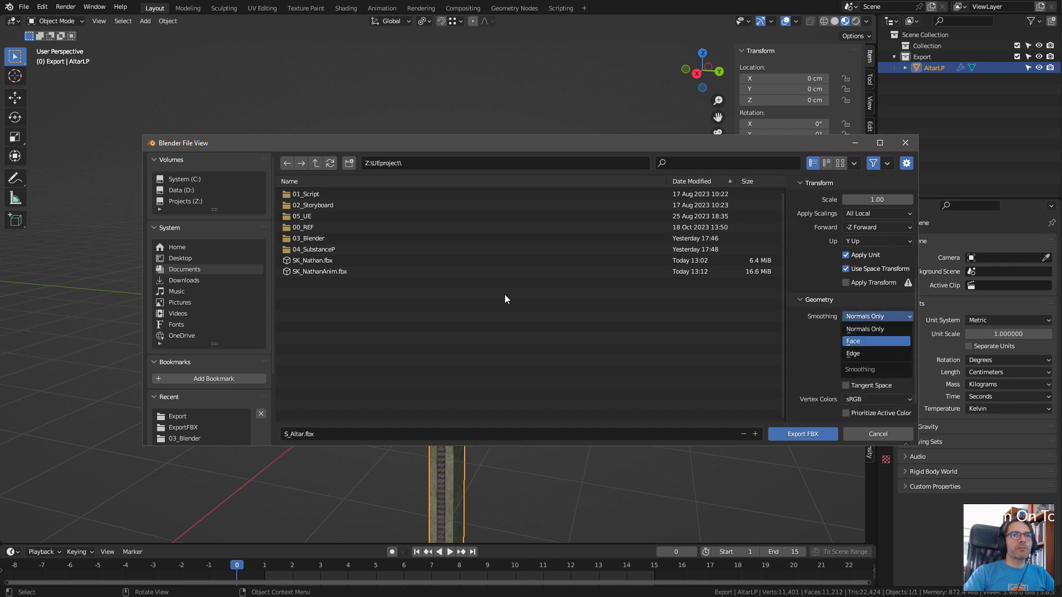
{"action": "left_click", "coordinate": [876, 341]}
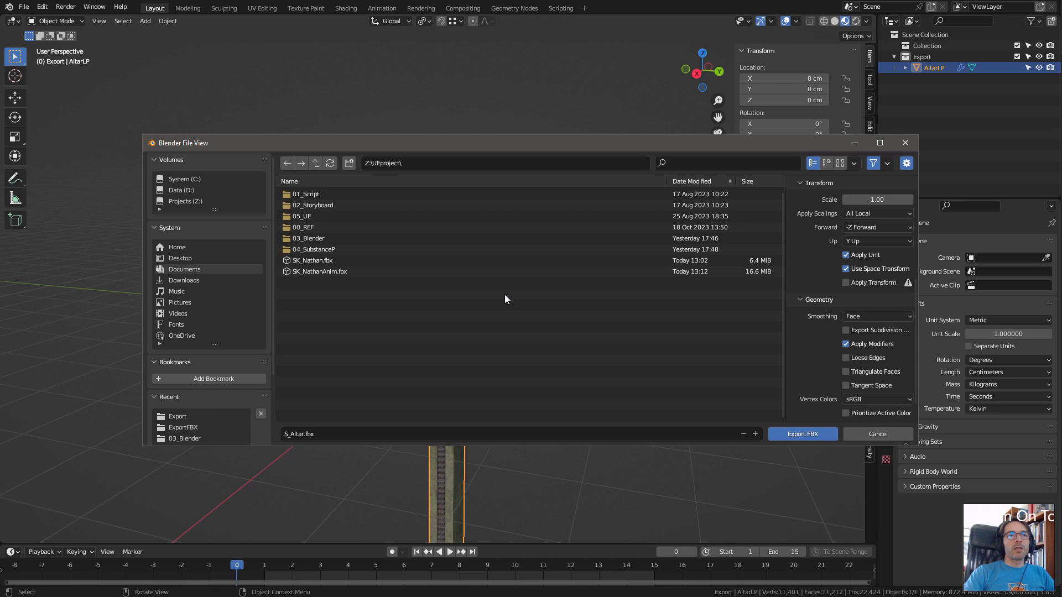
{"action": "left_click", "coordinate": [877, 317]}
{"action": "left_click", "coordinate": [876, 341]}
{"action": "left_click", "coordinate": [877, 316]}
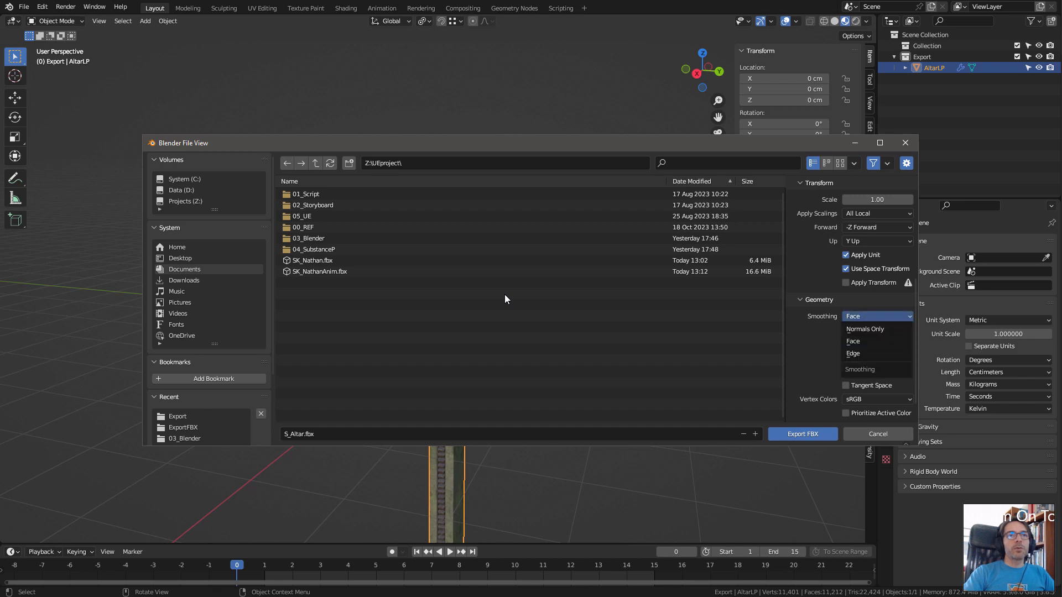
{"action": "key", "text": "Escape"}
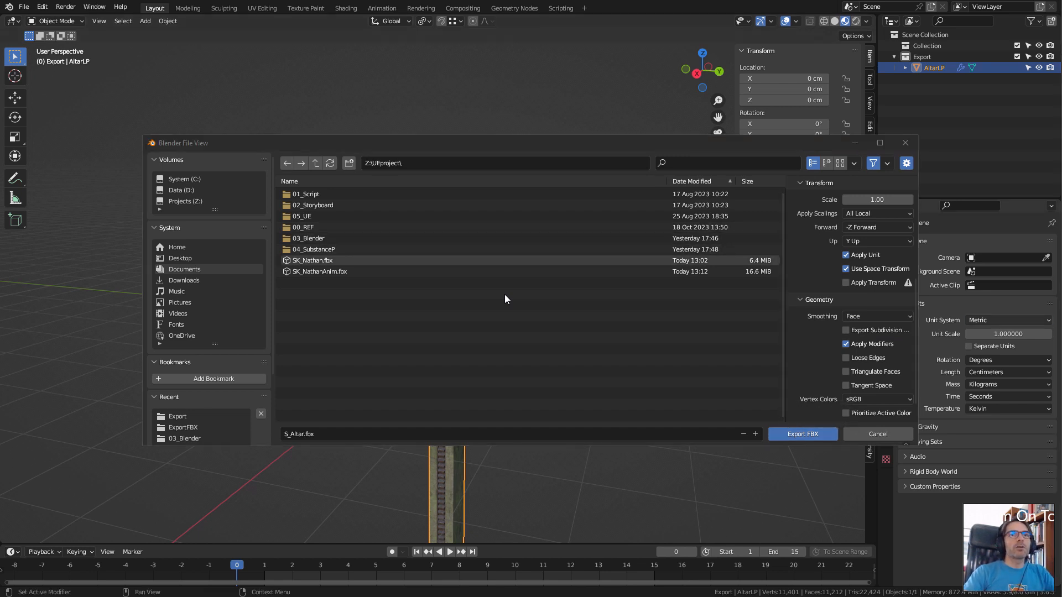
- Run the FBX export of the altar and select the new S_Altar.fbx in the UEproject folder in File Explorer
{"action": "left_click", "coordinate": [1008, 320]}
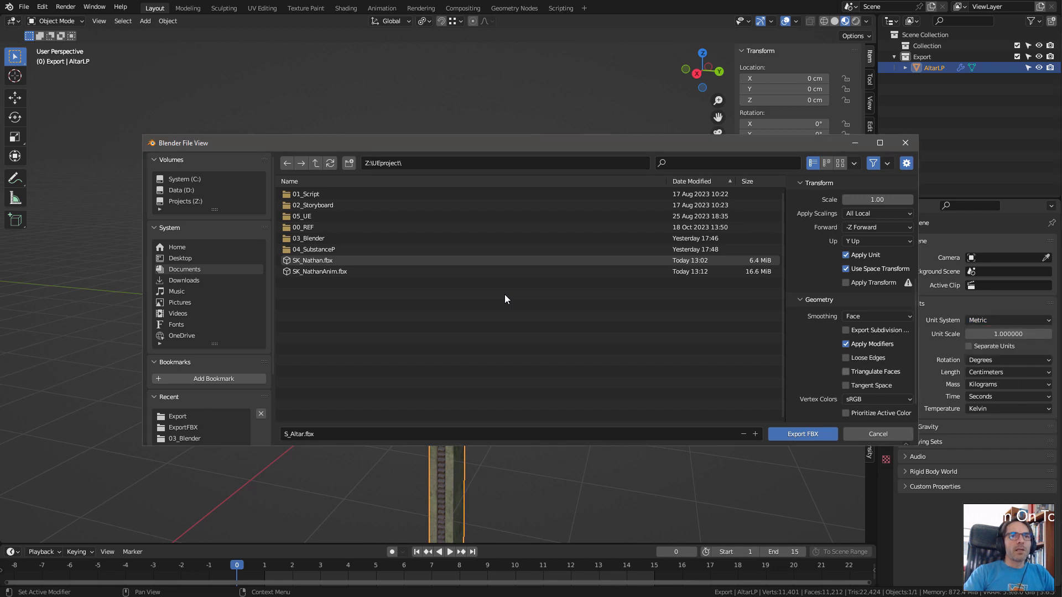
{"action": "left_click", "coordinate": [877, 317]}
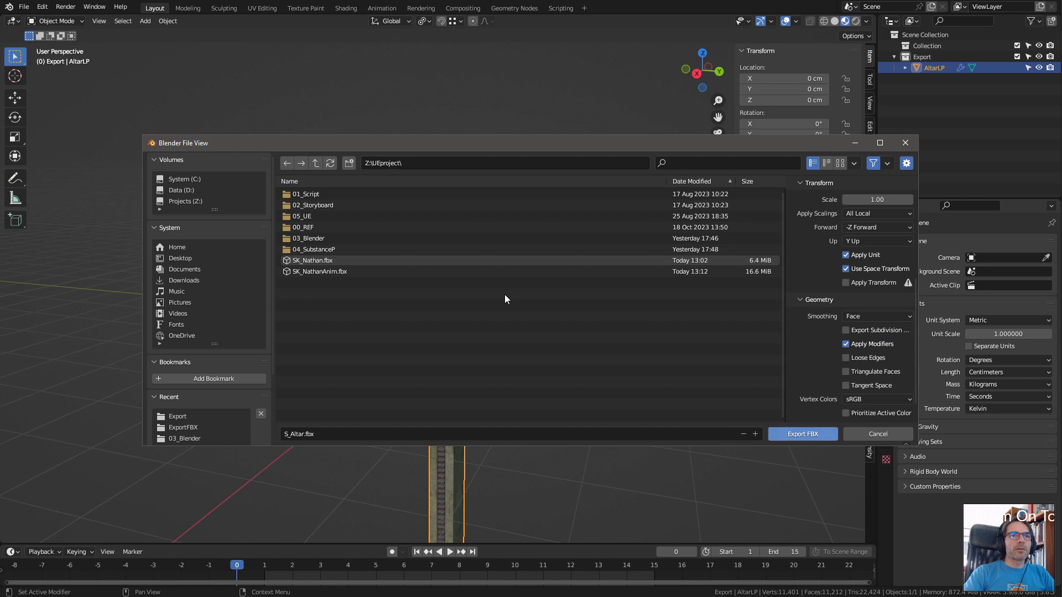
{"action": "left_click", "coordinate": [802, 433]}
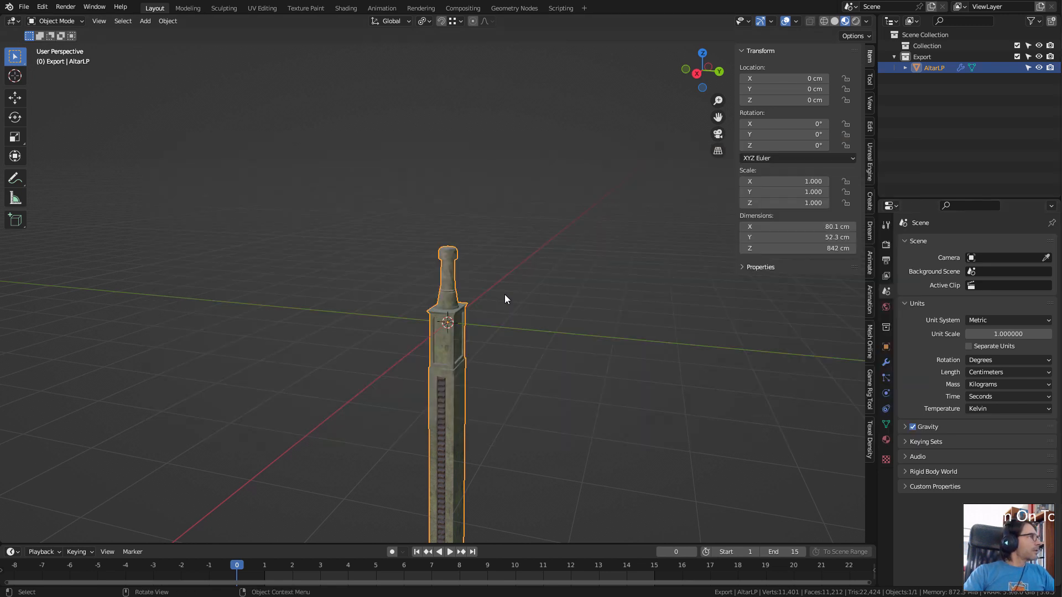
{"action": "key", "text": "alt+Tab"}
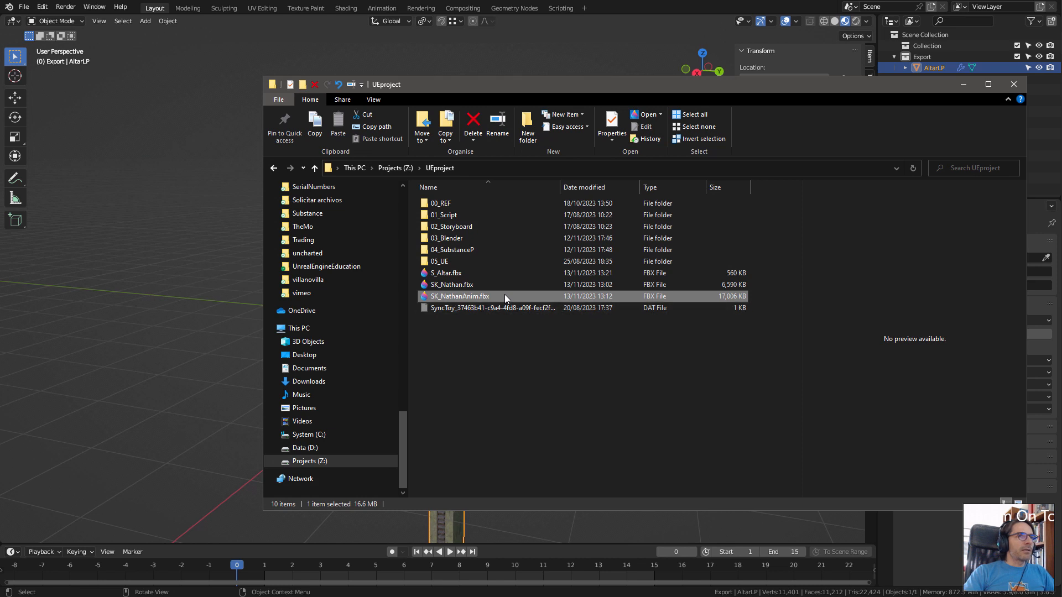
{"action": "key", "text": "Up"}
{"action": "key", "text": "Up"}
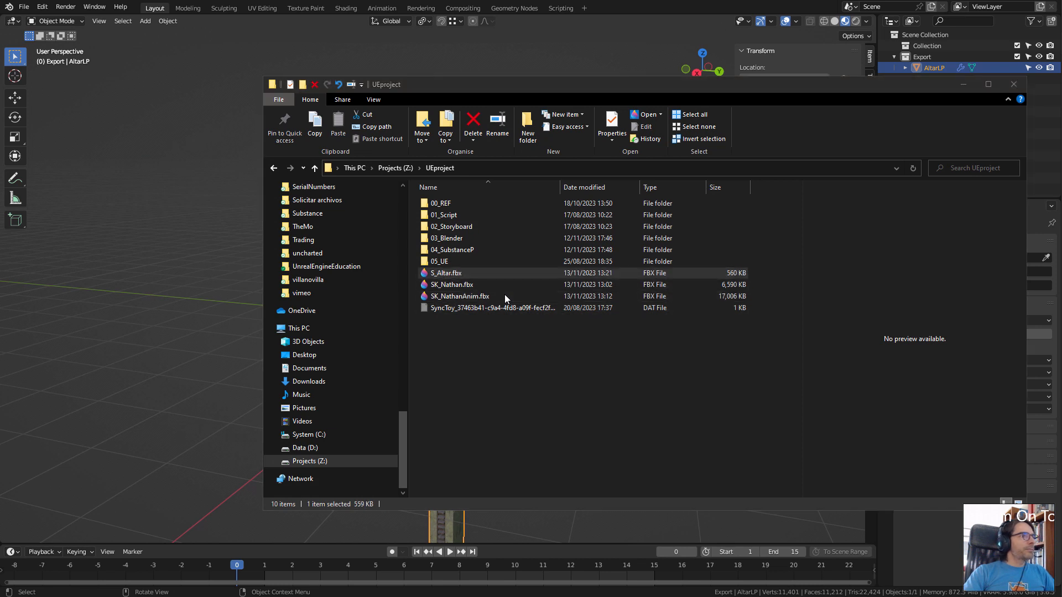
- Switch to Unreal, create a content folder named Altar inside InClass and open it
{"action": "key", "text": "alt+Tab"}
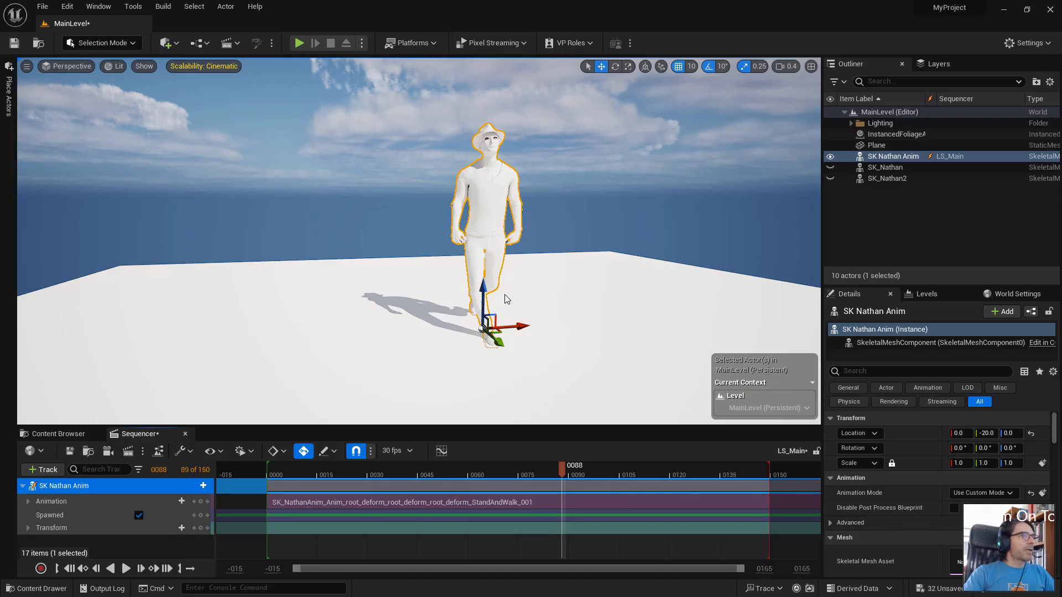
{"action": "key", "text": "alt+Tab"}
{"action": "key", "text": "alt+Tab"}
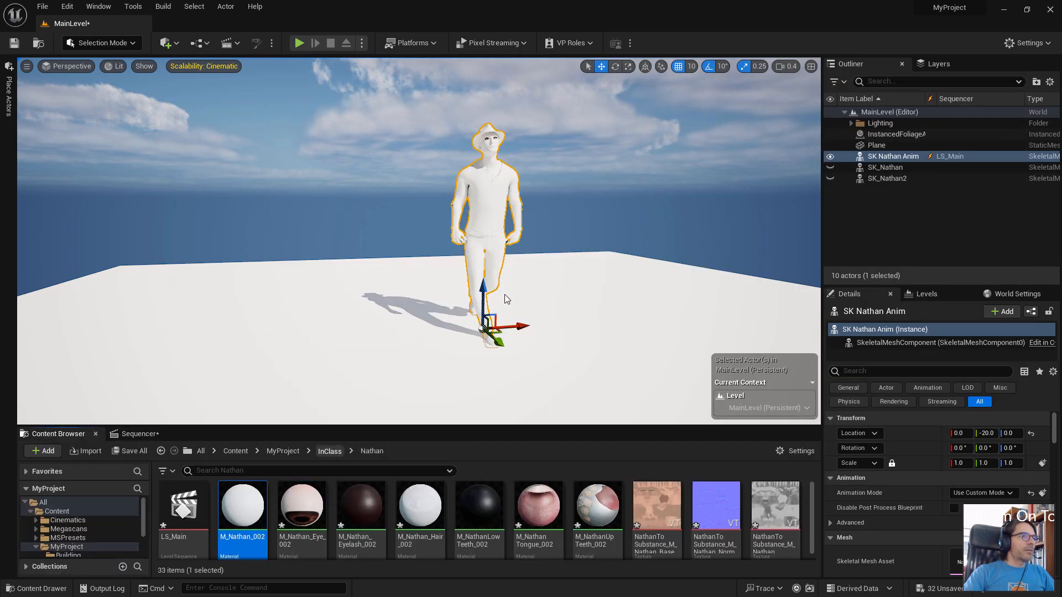
{"action": "left_click", "coordinate": [329, 451]}
{"action": "right_click", "coordinate": [247, 516]}
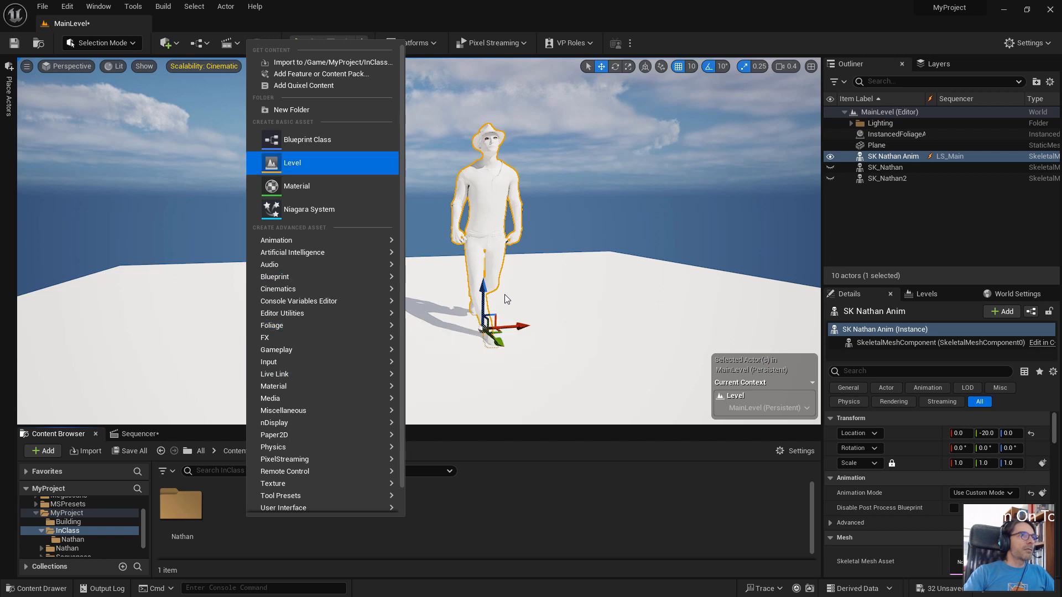
{"action": "left_click", "coordinate": [291, 110]}
{"action": "type", "text": "Altar"}
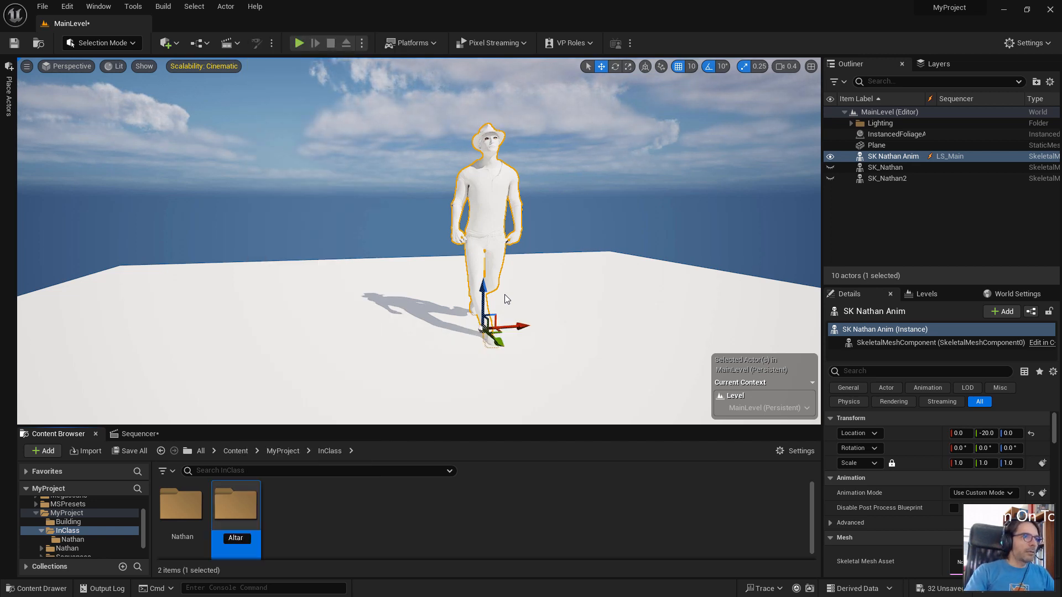
{"action": "key", "text": "Return"}
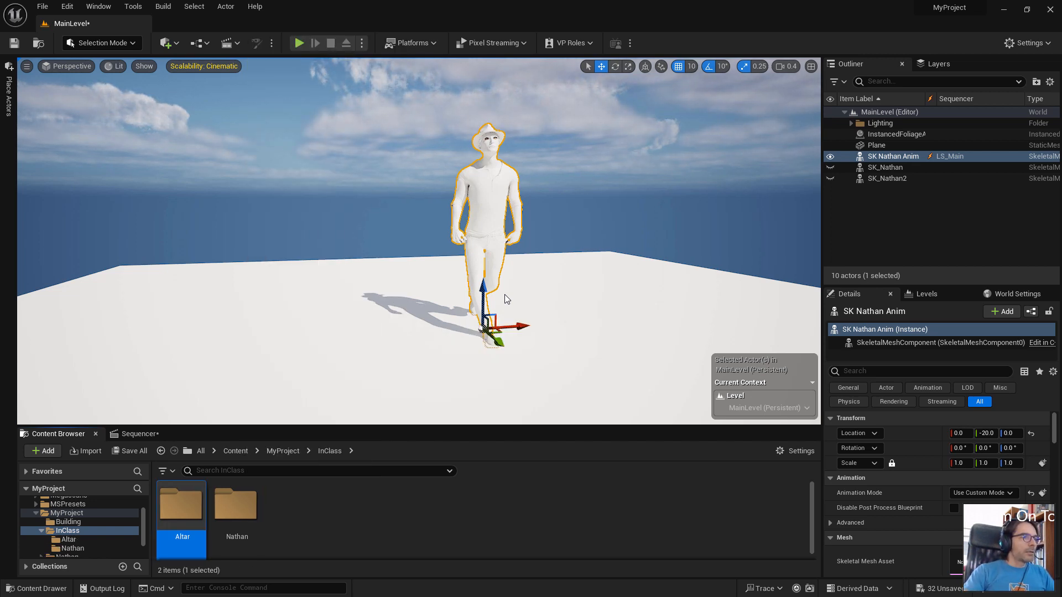
{"action": "double_click", "coordinate": [181, 505]}
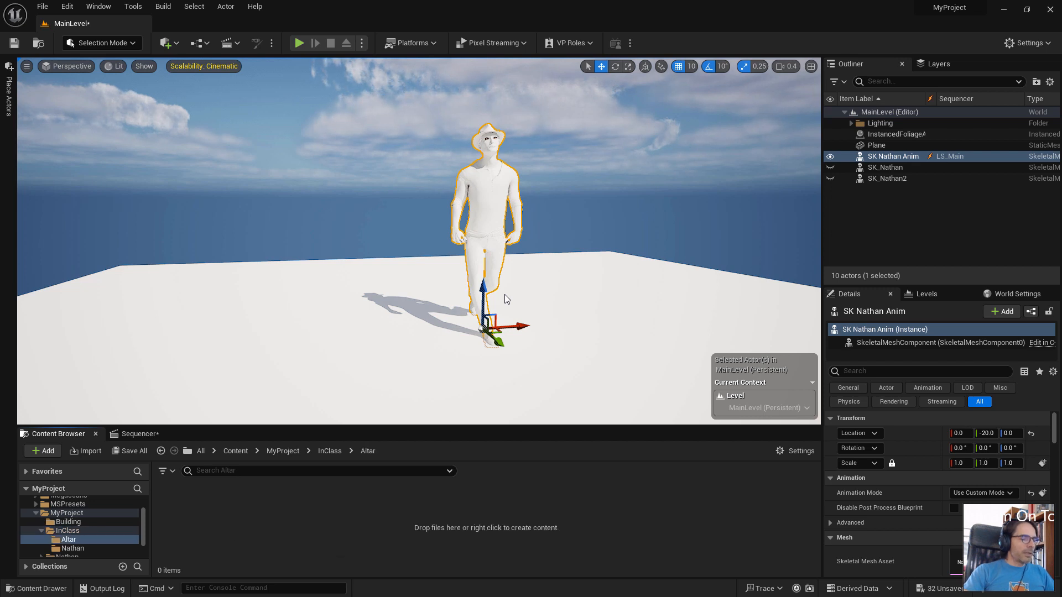
- Import S_Altar.fbx from File Explorer into the Altar folder as a static mesh with Build Nanite and Convert Scene enabled
{"action": "key", "text": "alt+Tab"}
{"action": "left_click_drag", "start_coordinate": [446, 273], "coordinate": [257, 506]}
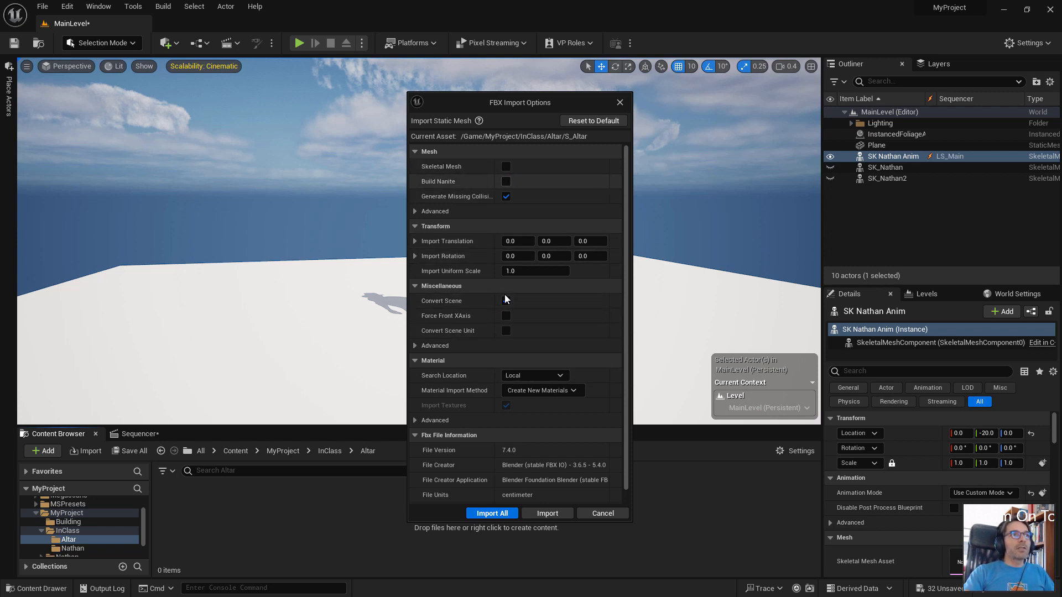
{"action": "left_click", "coordinate": [505, 181]}
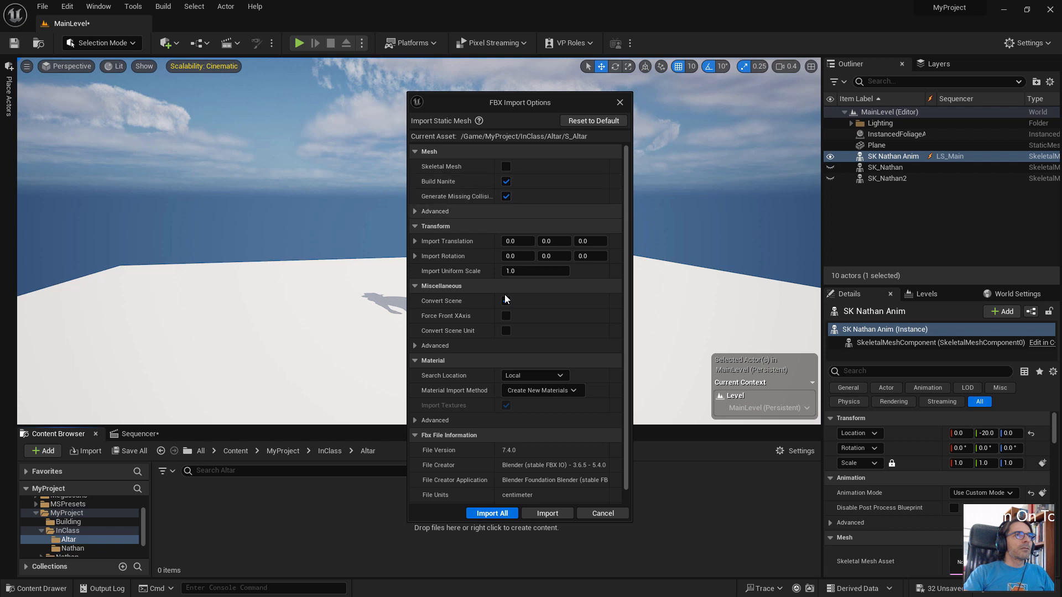
{"action": "left_click", "coordinate": [506, 300]}
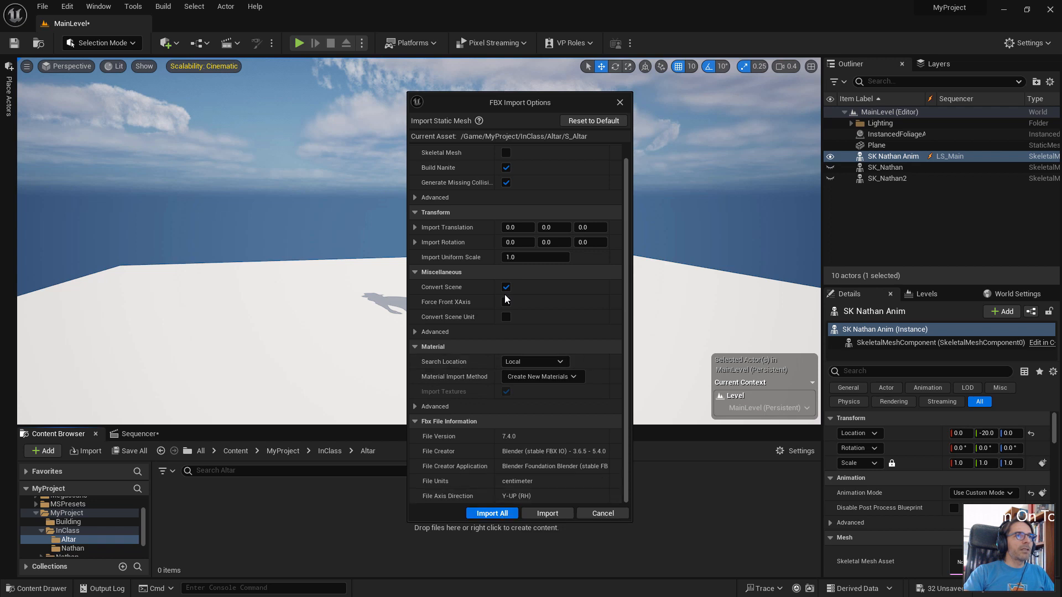
{"action": "left_click", "coordinate": [492, 513]}
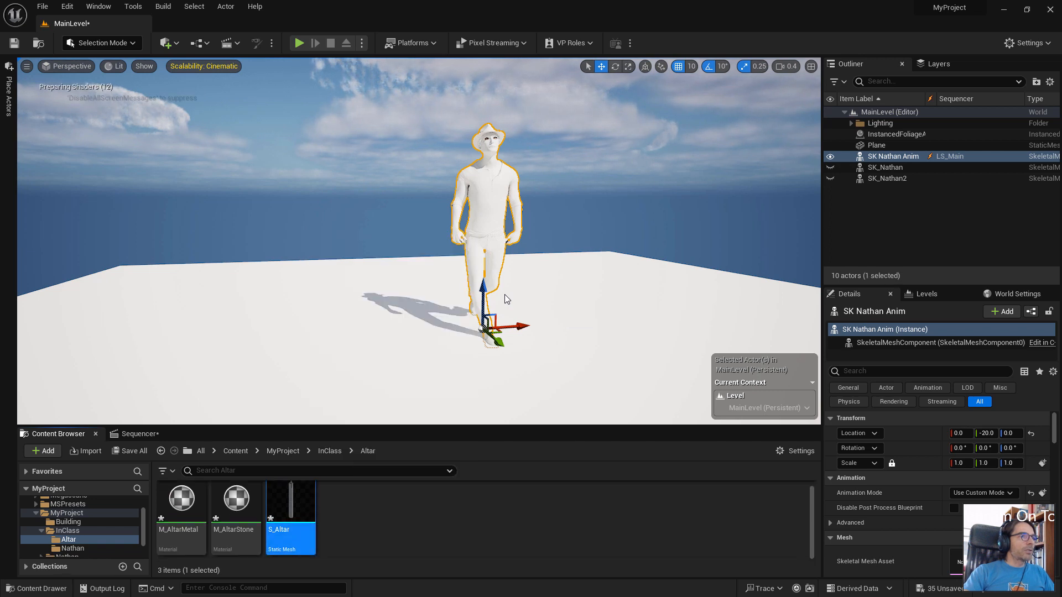
- Darken the base colour parameter of the M_AltarStone material to a grey of about 0.51, then apply, save and close the material
{"action": "left_click", "coordinate": [182, 520]}
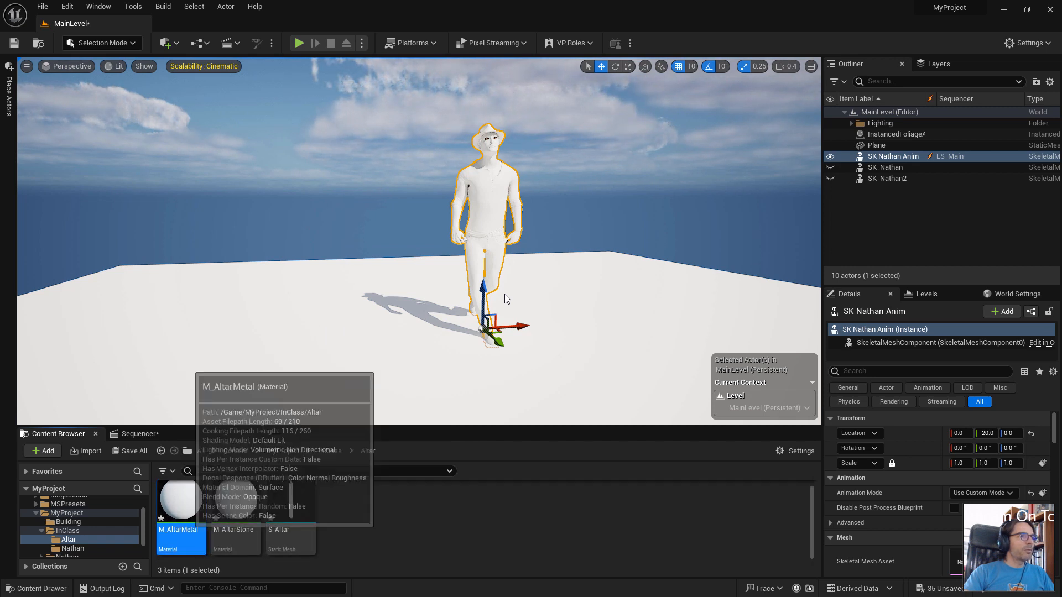
{"action": "left_click", "coordinate": [236, 514]}
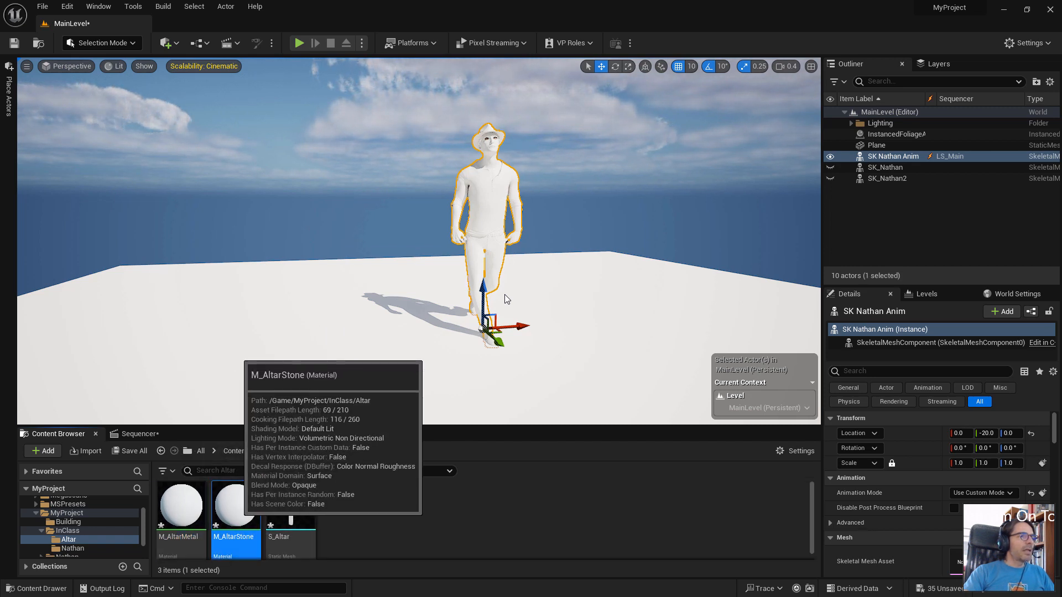
{"action": "double_click", "coordinate": [236, 506]}
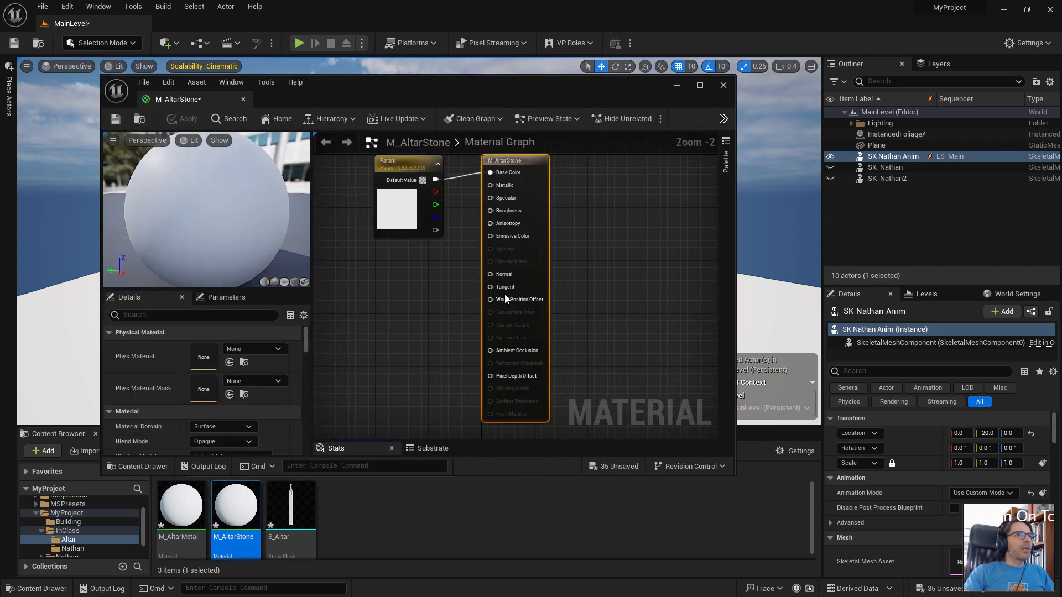
{"action": "mouse_move", "coordinate": [416, 163]}
{"action": "left_mouse_down"}
{"action": "mouse_move", "coordinate": [377, 177]}
{"action": "mouse_move", "coordinate": [391, 189]}
{"action": "left_mouse_up"}
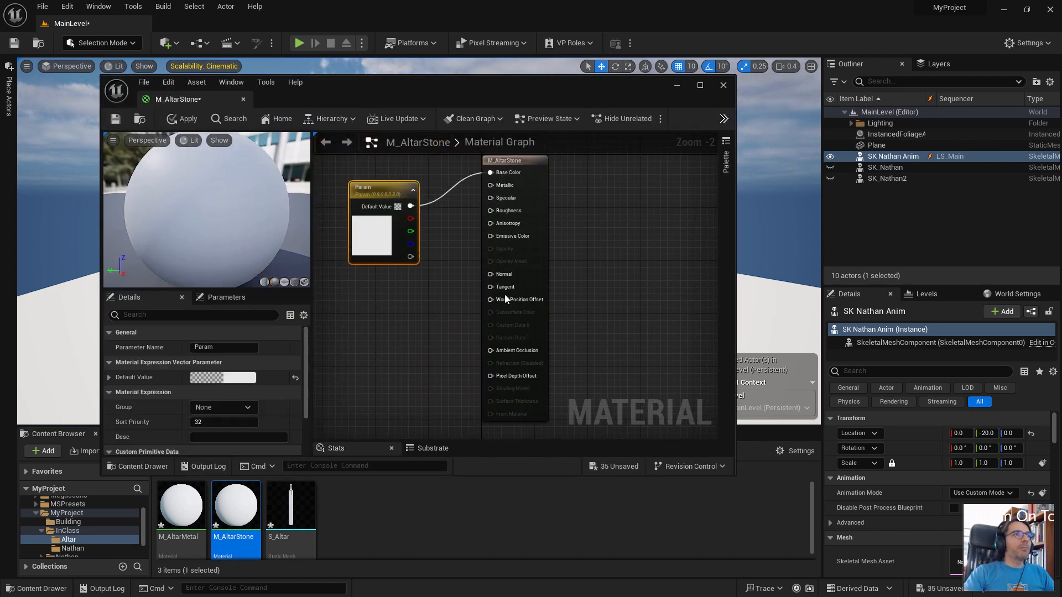
{"action": "double_click", "coordinate": [363, 243]}
{"action": "left_click", "coordinate": [520, 340]}
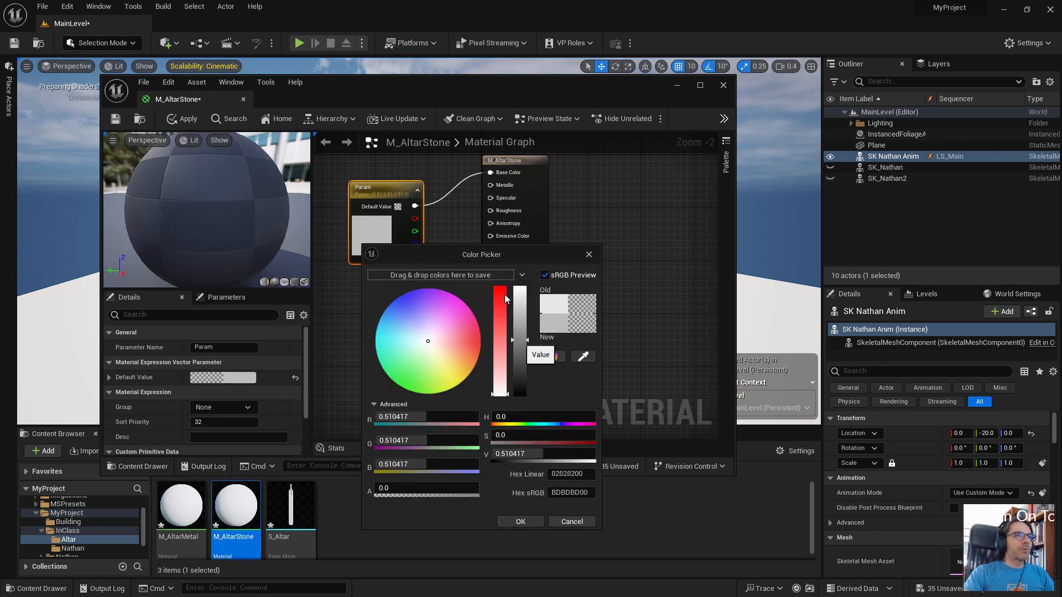
{"action": "left_click", "coordinate": [520, 521]}
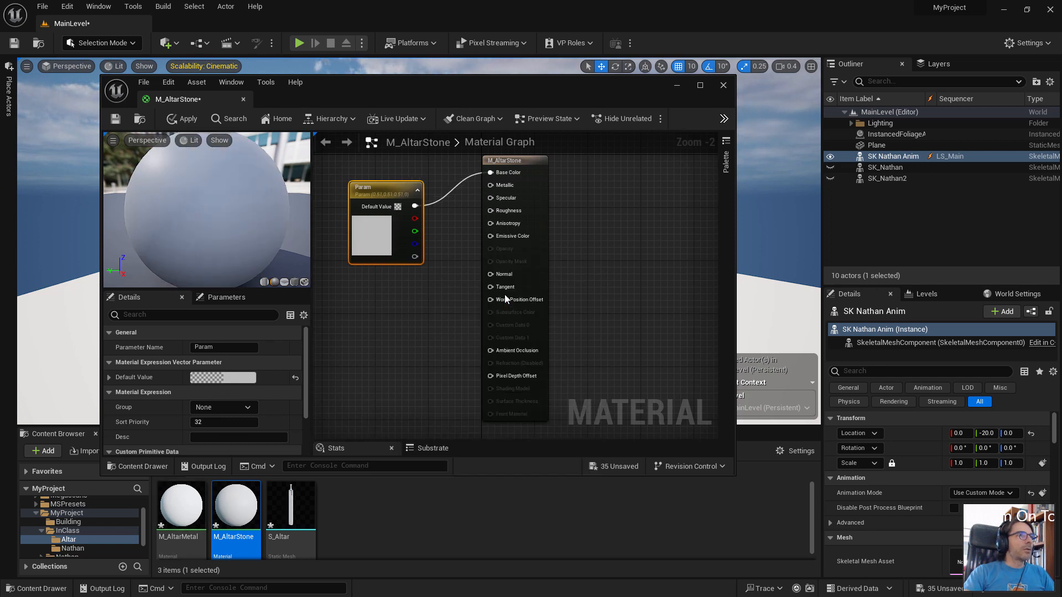
{"action": "left_click", "coordinate": [183, 119]}
{"action": "left_click", "coordinate": [115, 118]}
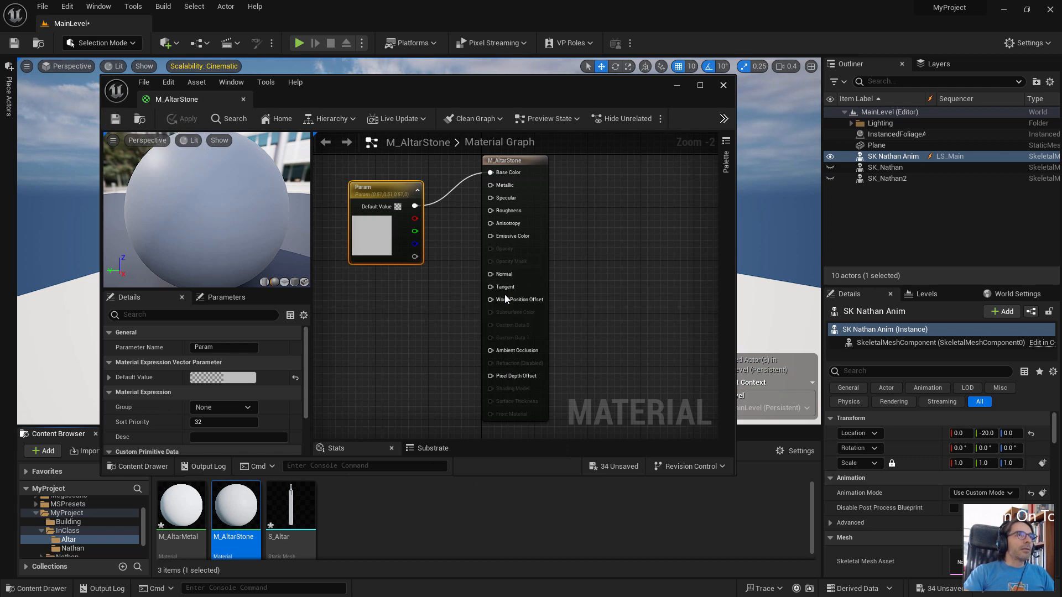
{"action": "left_click", "coordinate": [723, 85]}
- Place S_Altar in the level, reset its location to the origin and move it beside Nathan to about X -100, Y -90
{"action": "mouse_move", "coordinate": [290, 506]}
{"action": "left_mouse_down"}
{"action": "mouse_move", "coordinate": [387, 410]}
{"action": "mouse_move", "coordinate": [344, 352]}
{"action": "mouse_move", "coordinate": [345, 304]}
{"action": "mouse_move", "coordinate": [348, 329]}
{"action": "left_mouse_up"}
{"action": "left_click_drag", "start_coordinate": [381, 362], "coordinate": [311, 367]}
{"action": "left_click", "coordinate": [1030, 433]}
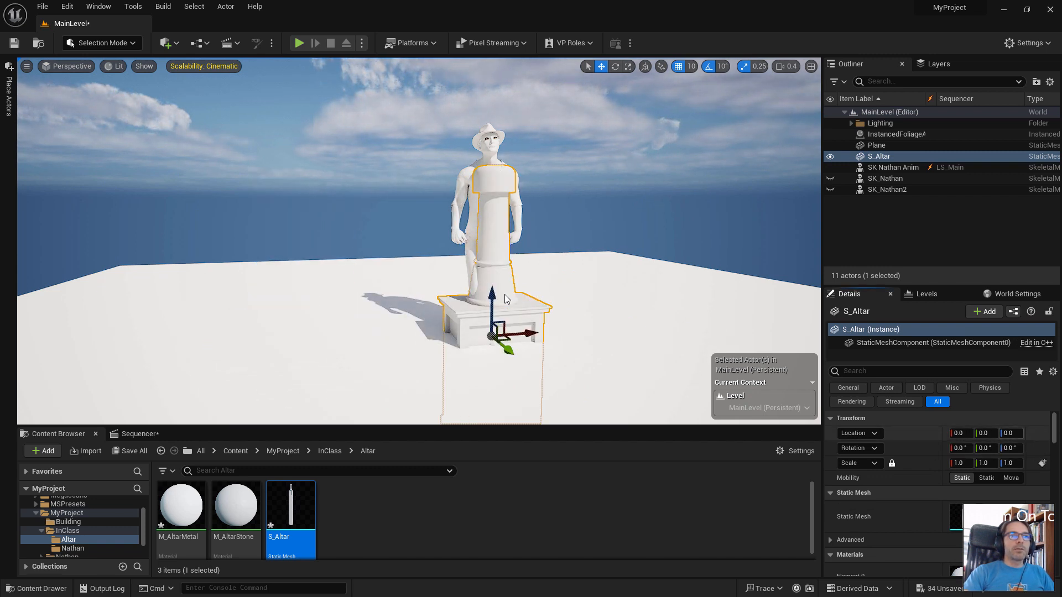
{"action": "right_click_drag", "start_coordinate": [504, 299], "coordinate": [472, 272], "text": "ctrl"}
{"action": "left_click_drag", "start_coordinate": [505, 299], "coordinate": [408, 304], "text": "ctrl"}
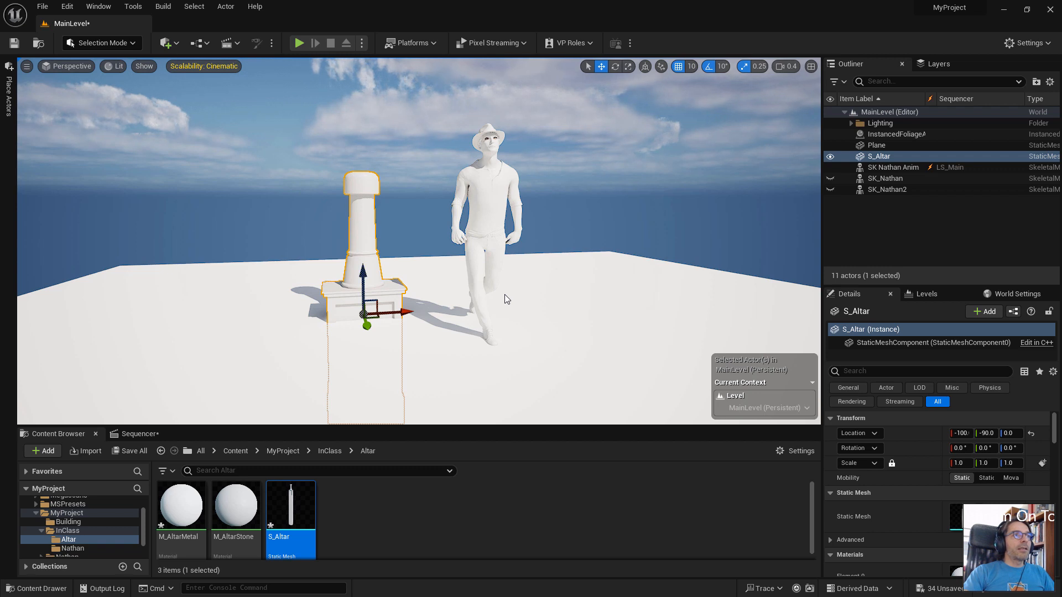
- Return to the LS_Main sequence, enlarge the Sequencer area and add the S_Altar actor as a track
{"action": "left_click", "coordinate": [139, 434]}
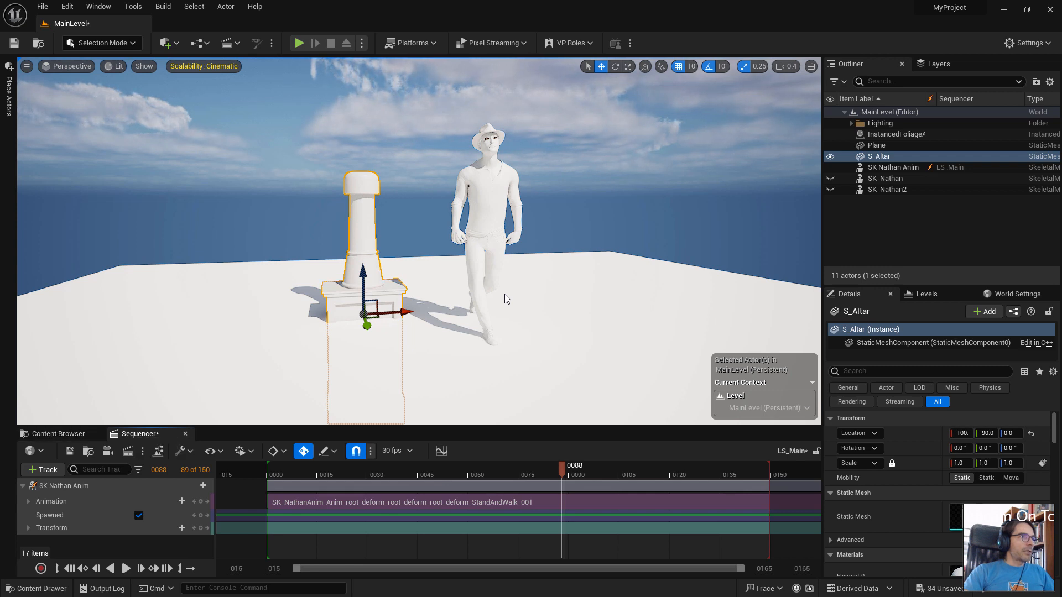
{"action": "left_click_drag", "start_coordinate": [363, 426], "coordinate": [363, 313]}
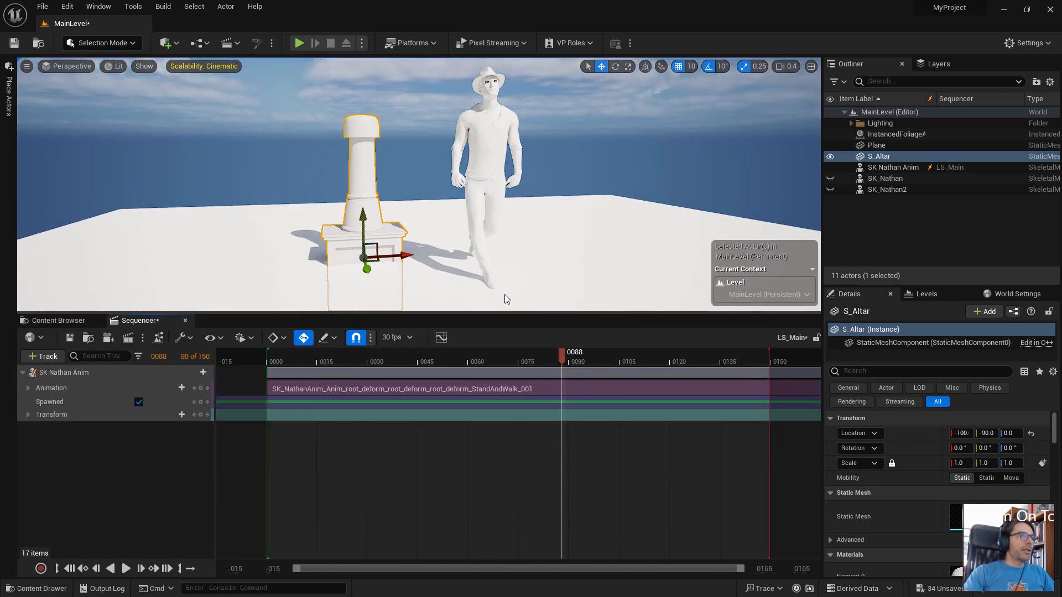
{"action": "left_click_drag", "start_coordinate": [879, 156], "coordinate": [155, 477]}
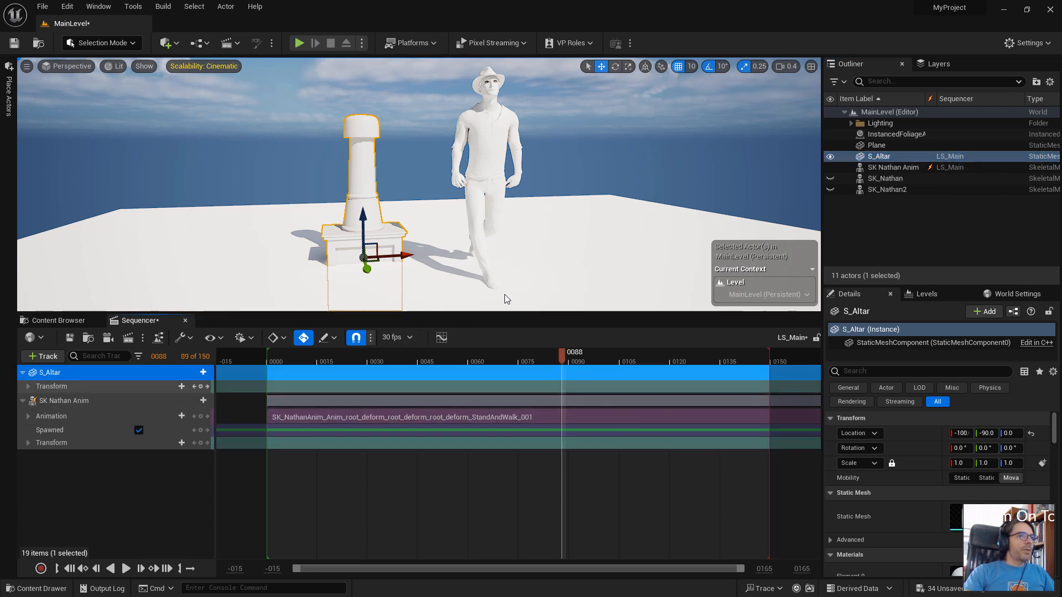
- At frame 6, key the altar's Location and move it away from Nathan to about X -270
{"action": "mouse_move", "coordinate": [561, 354]}
{"action": "left_mouse_down"}
{"action": "mouse_move", "coordinate": [273, 354]}
{"action": "mouse_move", "coordinate": [356, 354]}
{"action": "mouse_move", "coordinate": [286, 353]}
{"action": "left_mouse_up"}
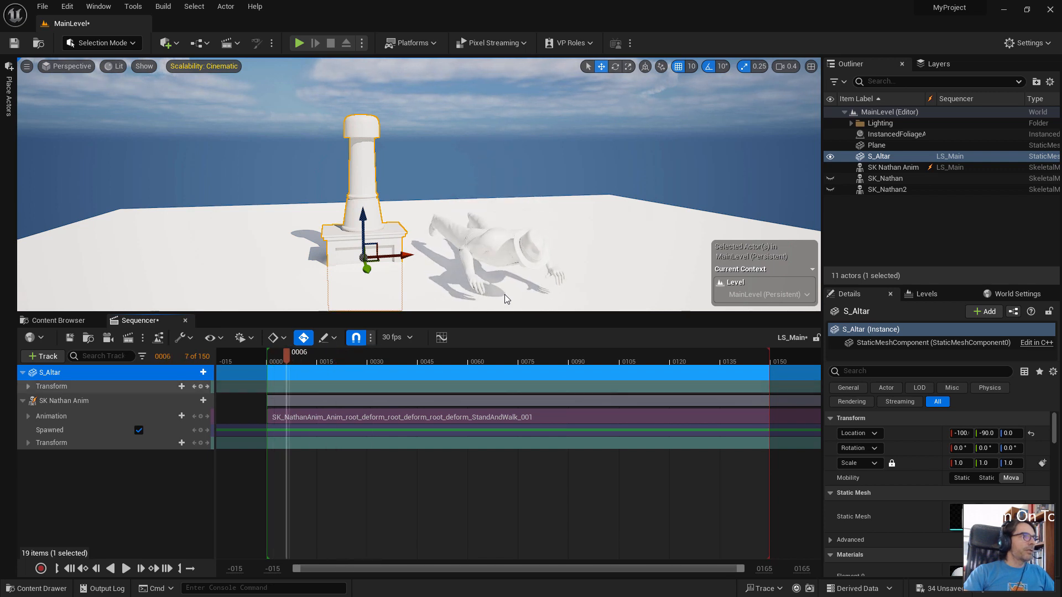
{"action": "left_click", "coordinate": [27, 386]}
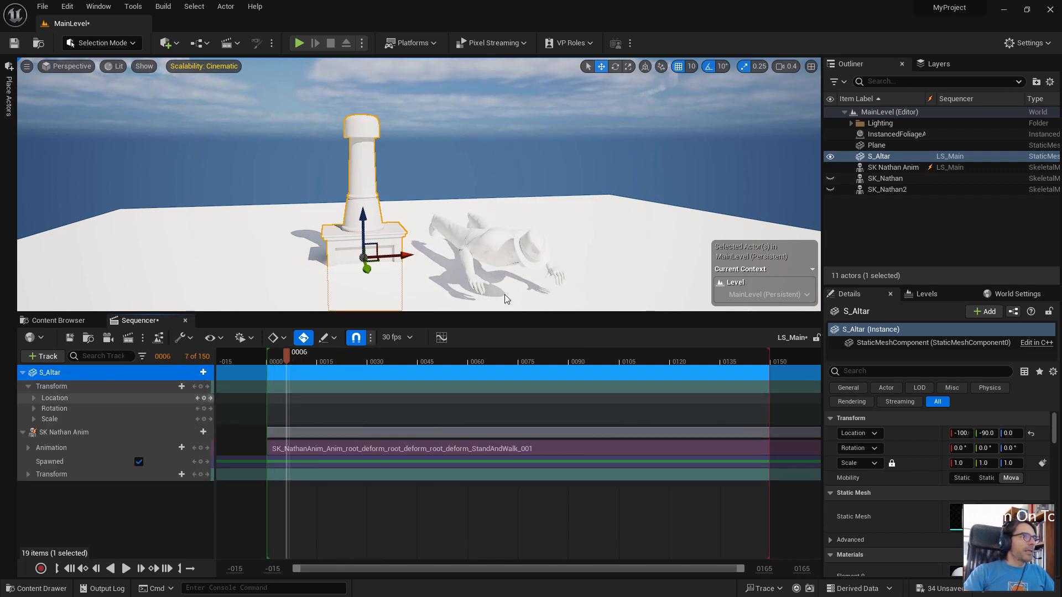
{"action": "left_click", "coordinate": [203, 398]}
{"action": "left_click_drag", "start_coordinate": [390, 256], "coordinate": [203, 285]}
- At frame 51, move the altar past Nathan to X 250 and key its full transform
{"action": "left_click_drag", "start_coordinate": [286, 357], "coordinate": [438, 357]}
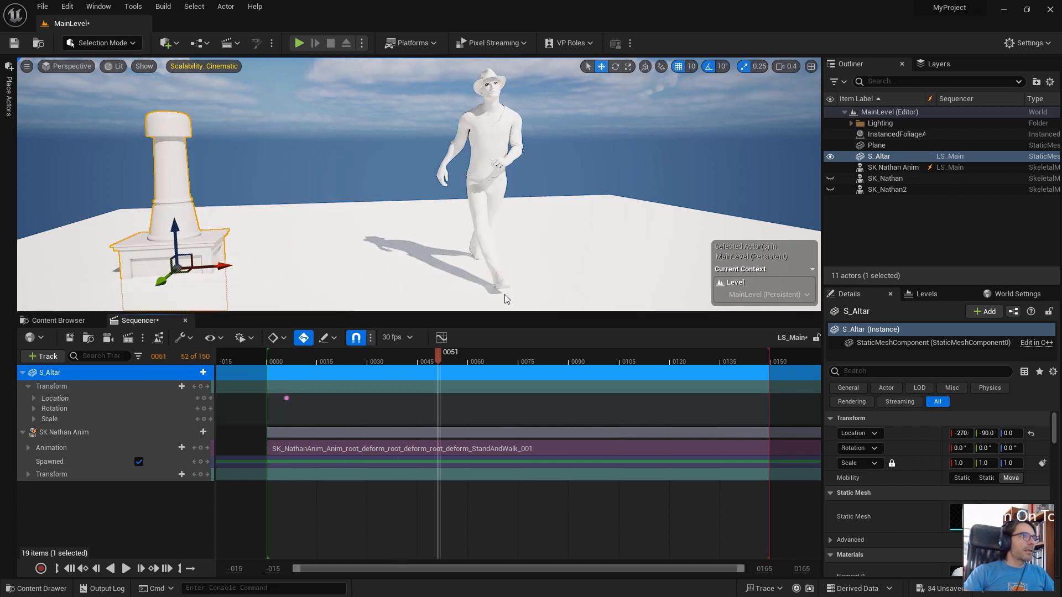
{"action": "left_click_drag", "start_coordinate": [211, 266], "coordinate": [680, 276]}
{"action": "key", "text": "s"}
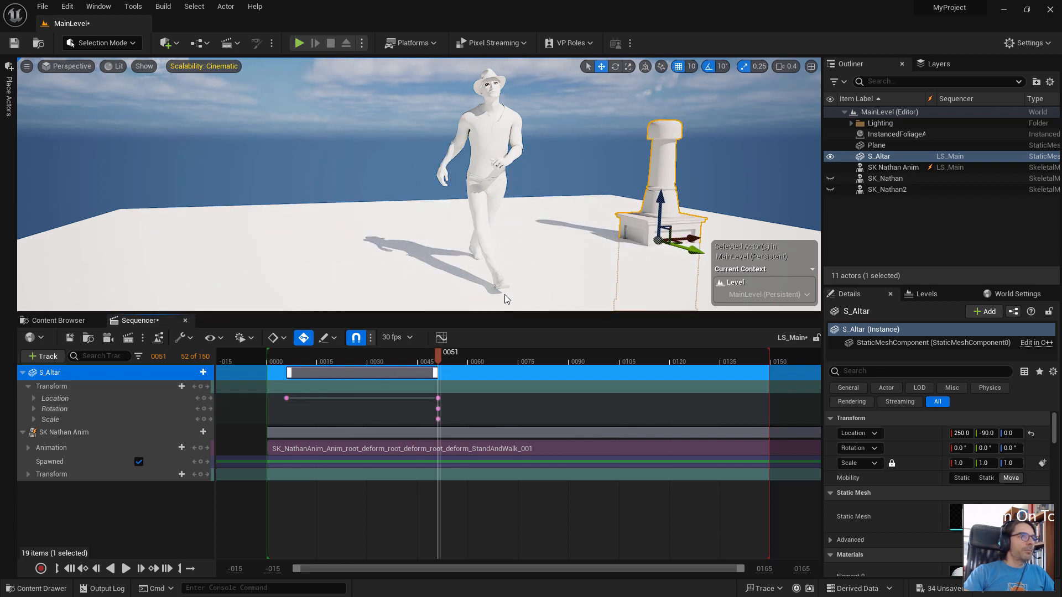
- Step through the sequence frames to review the altar's keyed movement alongside Nathan's walk
{"action": "key", "text": "Left"}
{"action": "key", "text": "Left"}
{"action": "key", "text": "Left"}
{"action": "key", "text": "Left"}
{"action": "key", "text": "Left"}
{"action": "key", "text": "Left"}
{"action": "key", "text": "Left"}
{"action": "key", "text": "Left"}
{"action": "key", "text": "Left"}
{"action": "key", "text": "Left"}
{"action": "key", "text": "Left"}
{"action": "key", "text": "Left"}
{"action": "key", "text": "Left"}
{"action": "key", "text": "Left"}
{"action": "key", "text": "Left"}
{"action": "key", "text": "Left"}
{"action": "key", "text": "Left"}
{"action": "key", "text": "Left"}
{"action": "key", "text": "Left"}
{"action": "key", "text": "Left"}
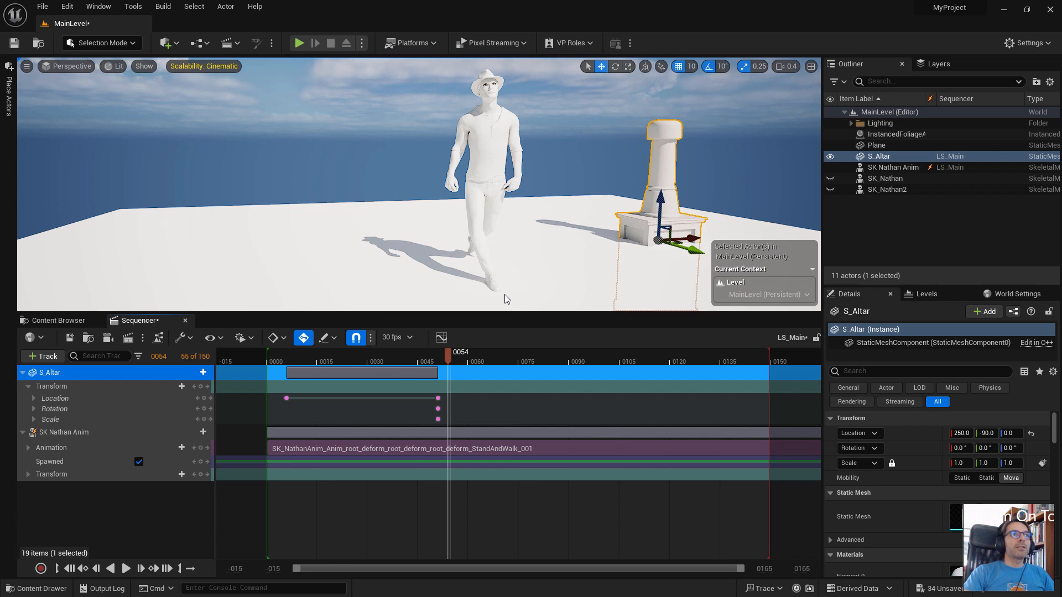
{"action": "left_click", "coordinate": [503, 294]}
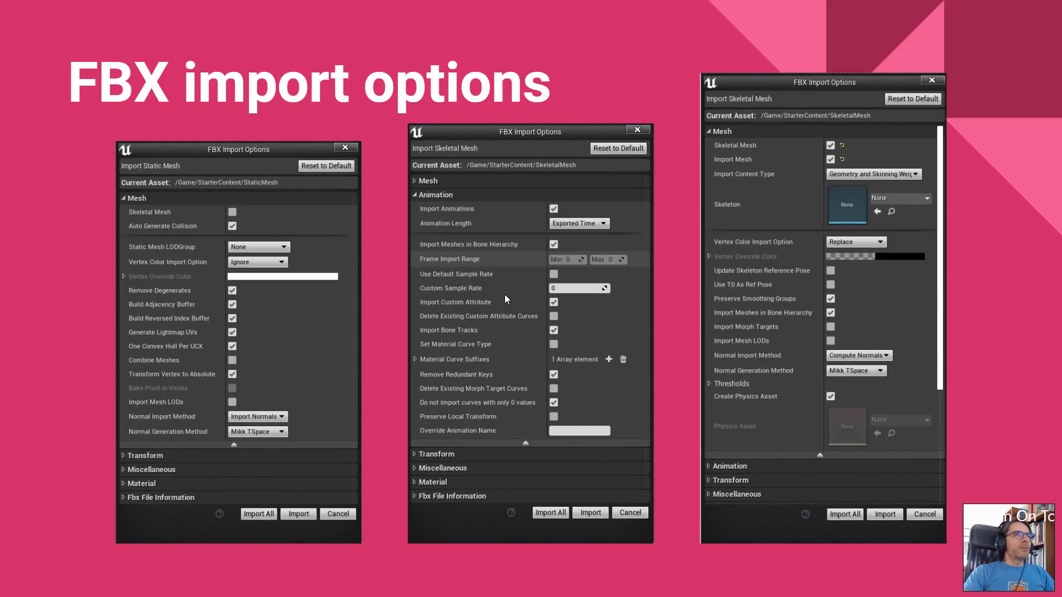
{"action": "key", "text": "Right"}
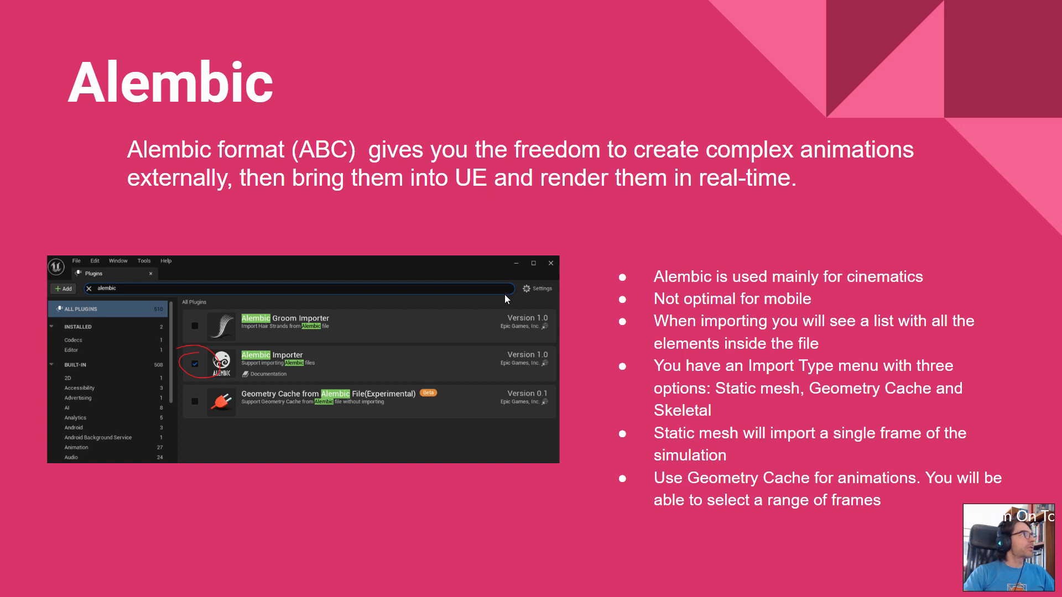
{"action": "key", "text": "alt+Tab"}
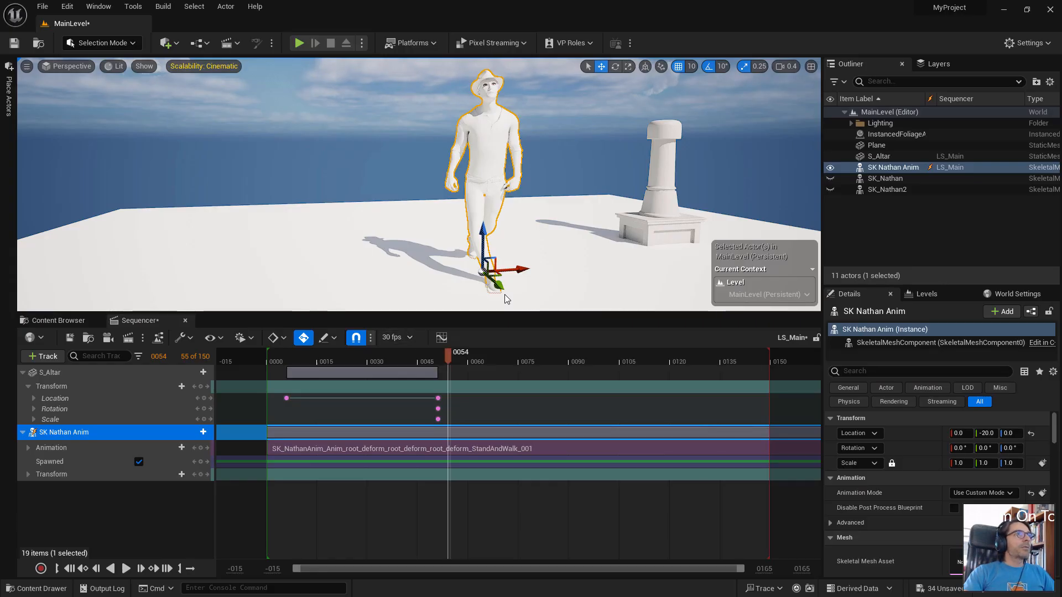
- Save the level, the LS_Main sequence and all other unsaved content in the project
{"action": "left_click", "coordinate": [71, 7]}
{"action": "left_click", "coordinate": [90, 177]}
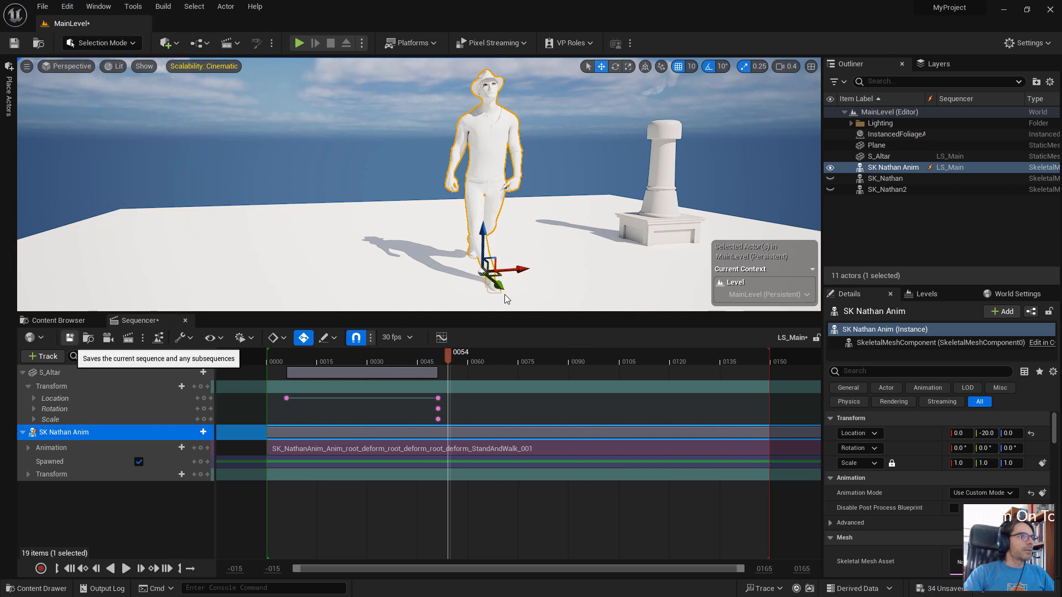
{"action": "left_click", "coordinate": [58, 320]}
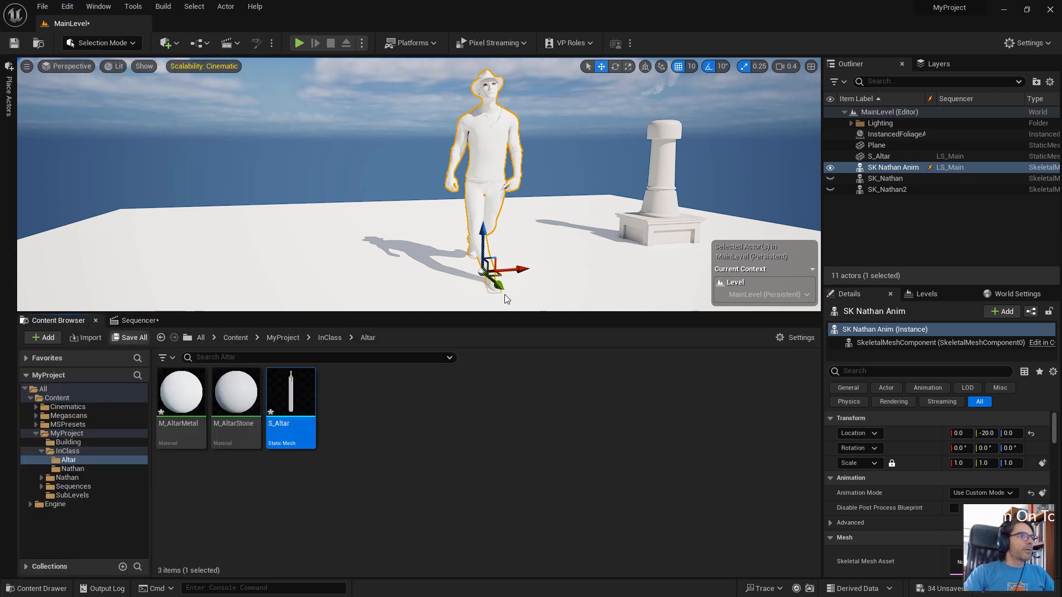
{"action": "left_click", "coordinate": [129, 337]}
{"action": "left_click", "coordinate": [620, 429]}
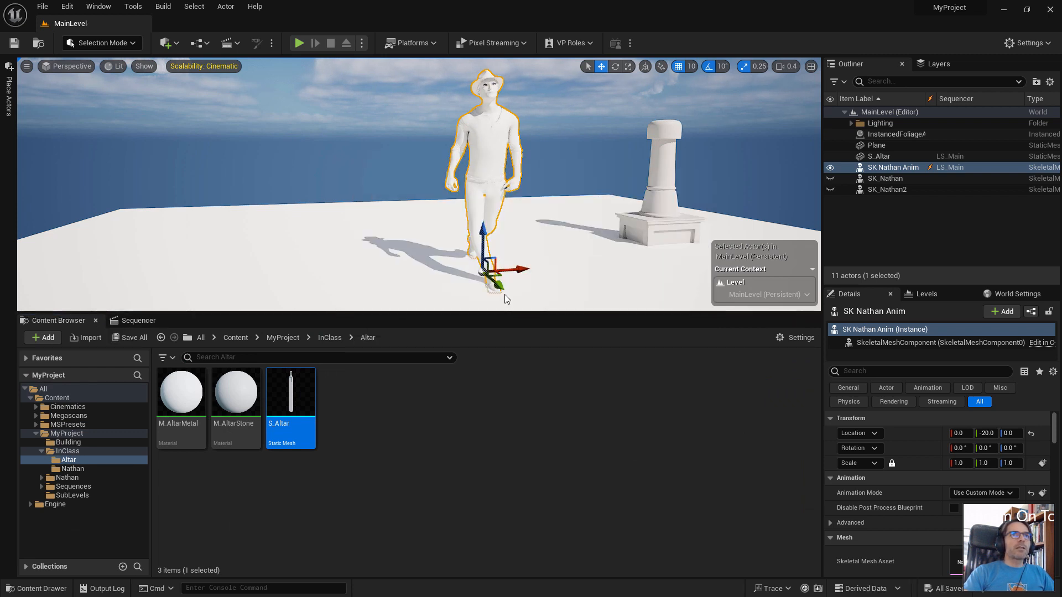
- Open the plugin manager and search all plugins for "alem" to find the Alembic import plugins
{"action": "left_click", "coordinate": [67, 6]}
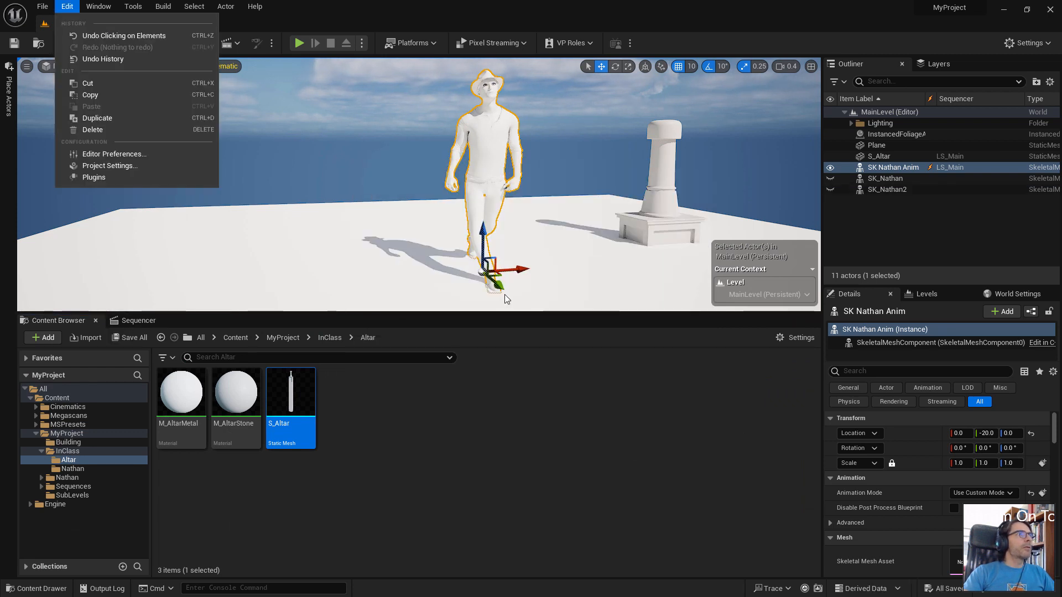
{"action": "left_click", "coordinate": [94, 177]}
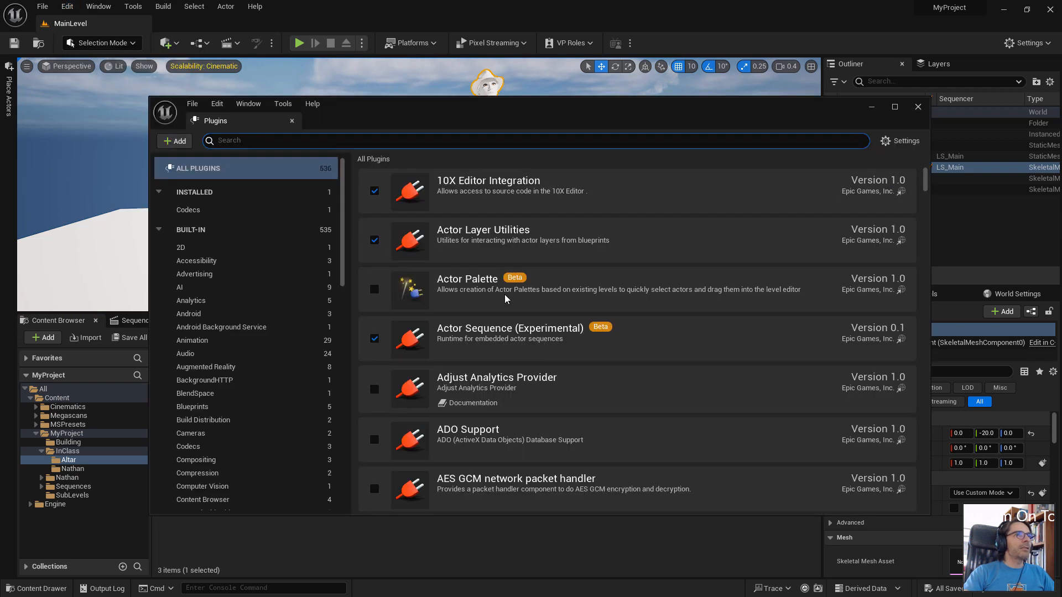
{"action": "left_click", "coordinate": [917, 106]}
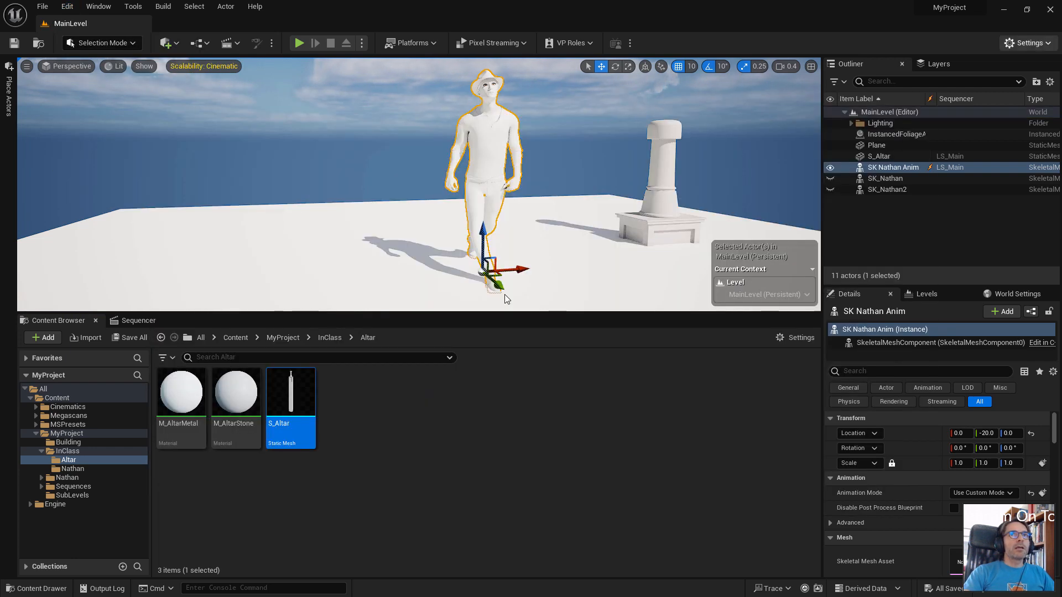
{"action": "left_click", "coordinate": [1027, 43]}
{"action": "left_click", "coordinate": [942, 100]}
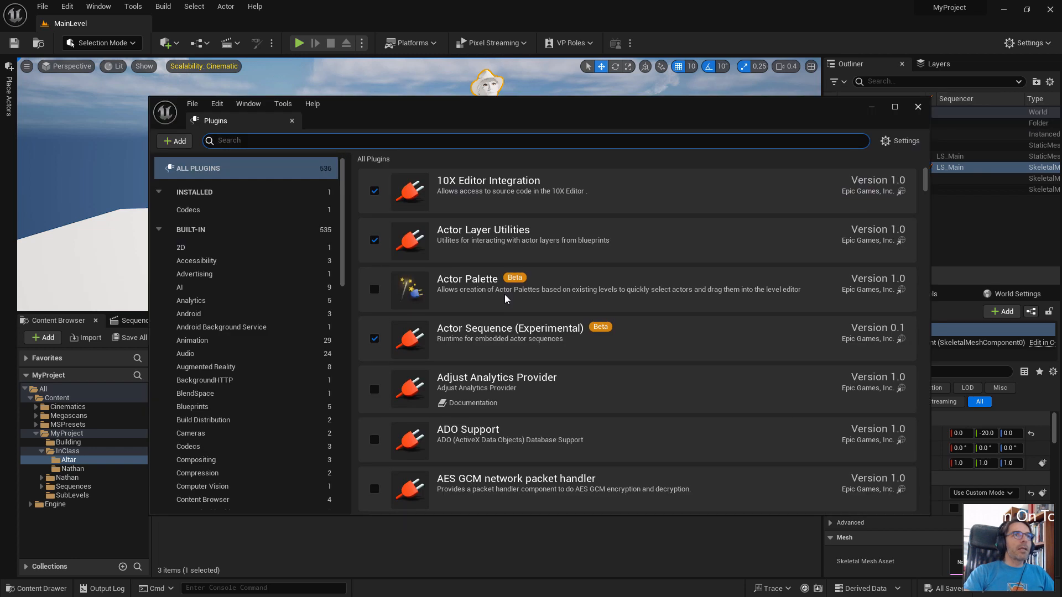
{"action": "type", "text": "alem"}
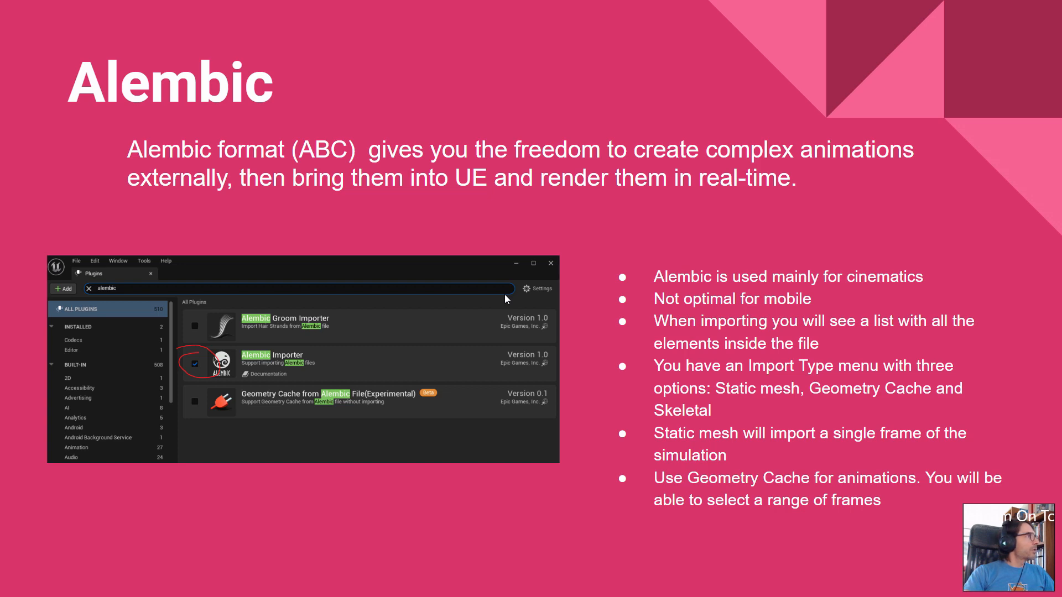
- Switch to the Blender file with Nathan's full control rig and play its animation, examining the character's movement from the front and the side
{"action": "key", "text": "alt+Tab"}
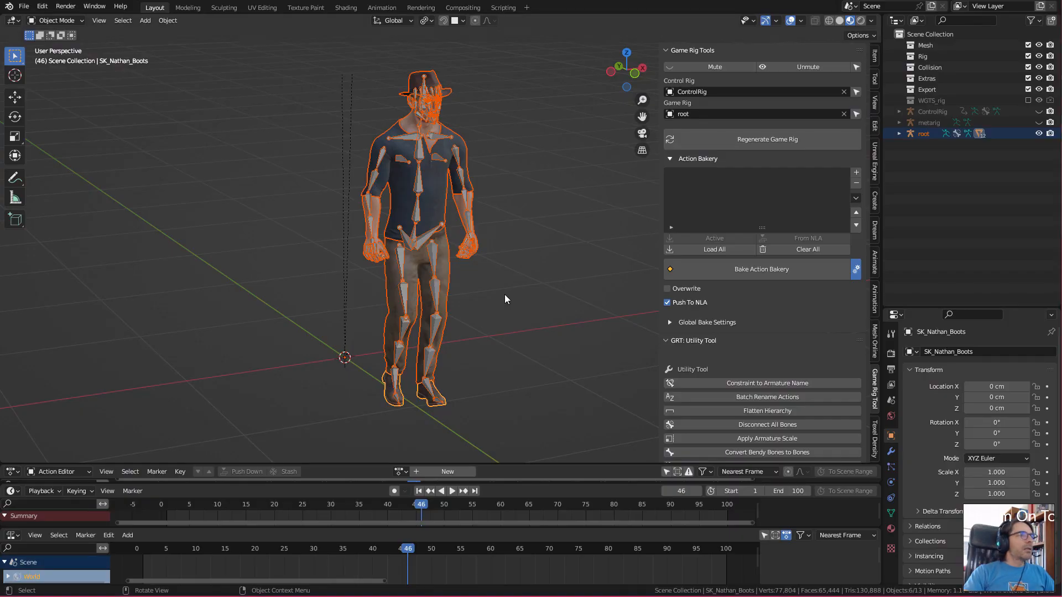
{"action": "key", "text": "alt+Tab"}
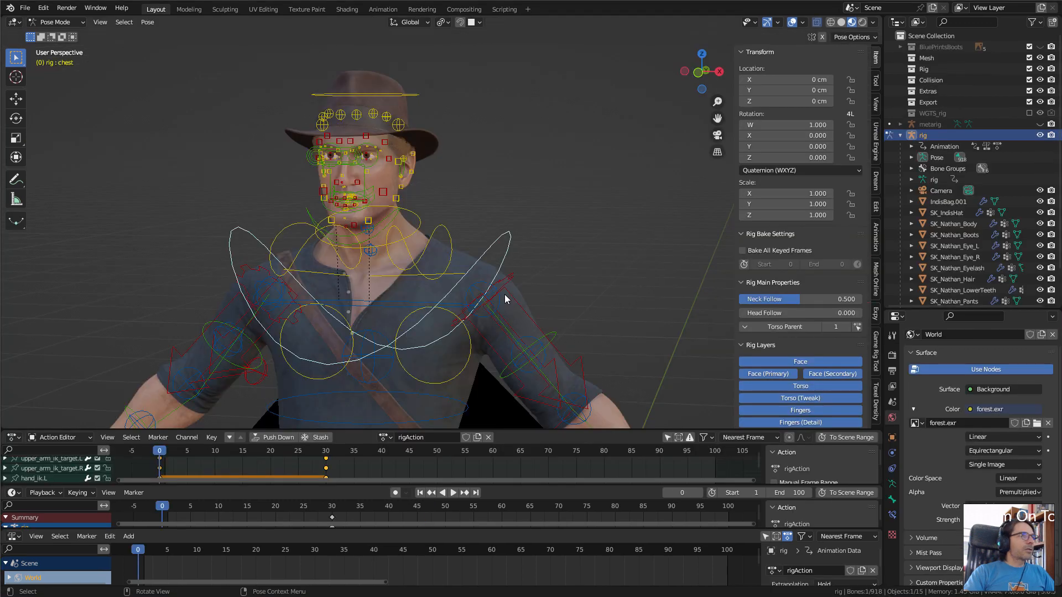
{"action": "scroll", "coordinate": [505, 299], "scroll_direction": "down", "scroll_amount": 3}
{"action": "scroll", "coordinate": [505, 299], "scroll_direction": "down", "scroll_amount": 2}
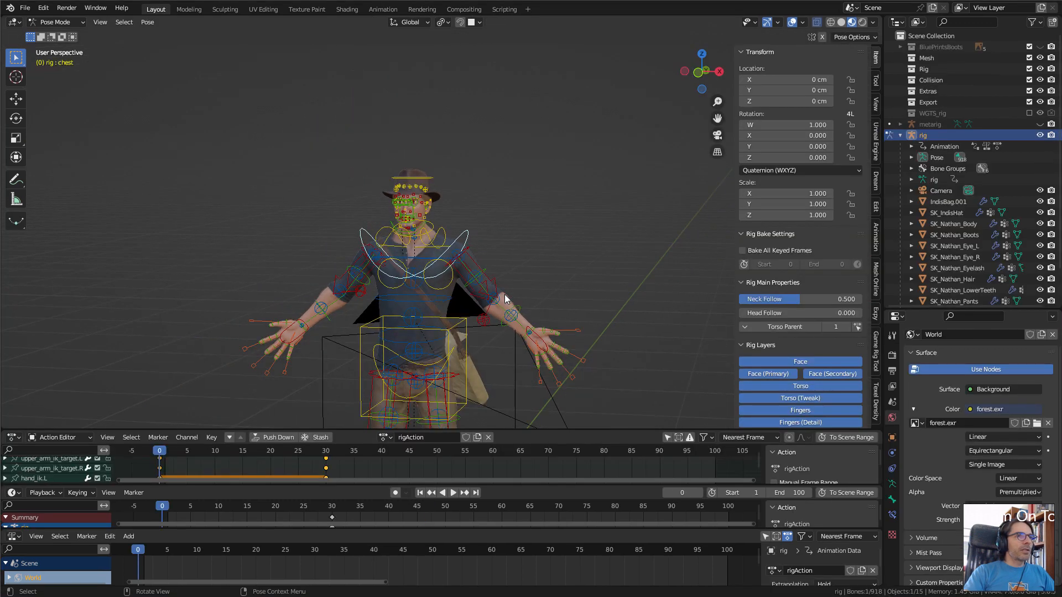
{"action": "key", "text": "alt+a"}
{"action": "key", "text": "space"}
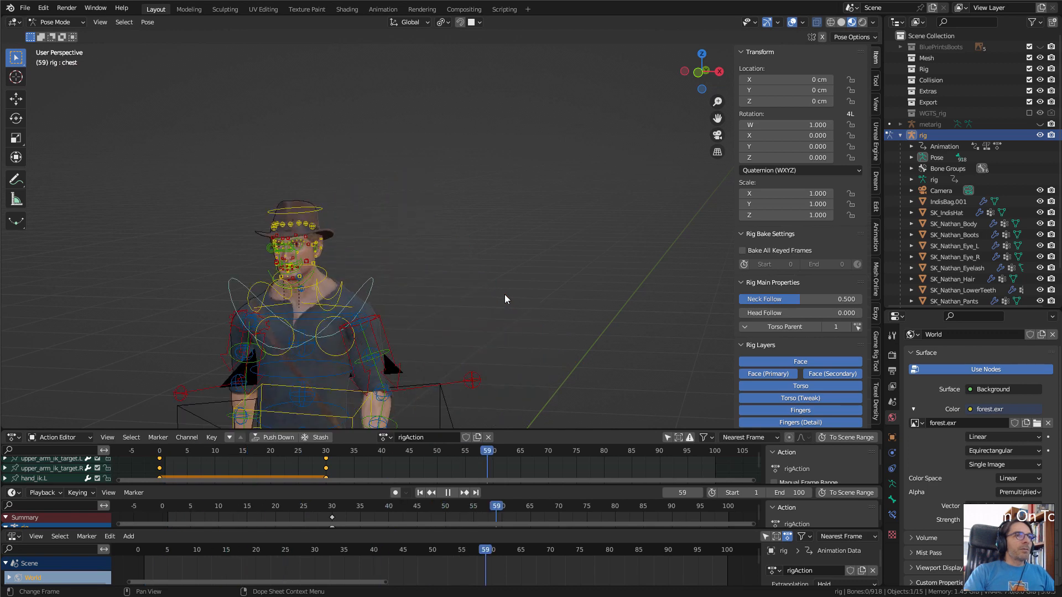
{"action": "middle_click_drag", "start_coordinate": [505, 300], "coordinate": [505, 300]}
{"action": "key", "text": "shift+ctrl+space"}
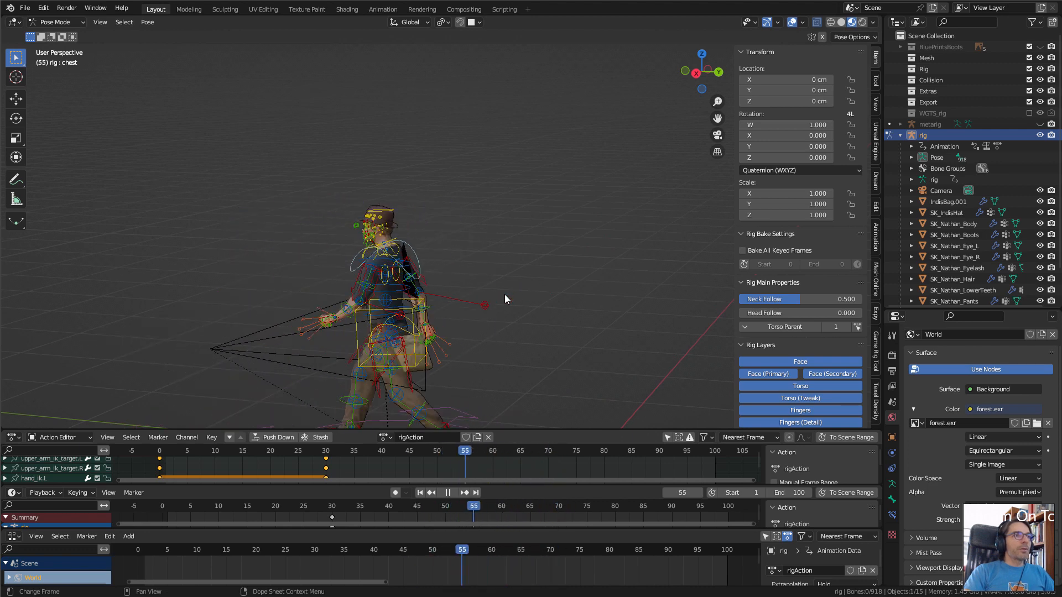
{"action": "key", "text": "space"}
{"action": "scroll", "coordinate": [505, 300], "scroll_direction": "up", "scroll_amount": 3}
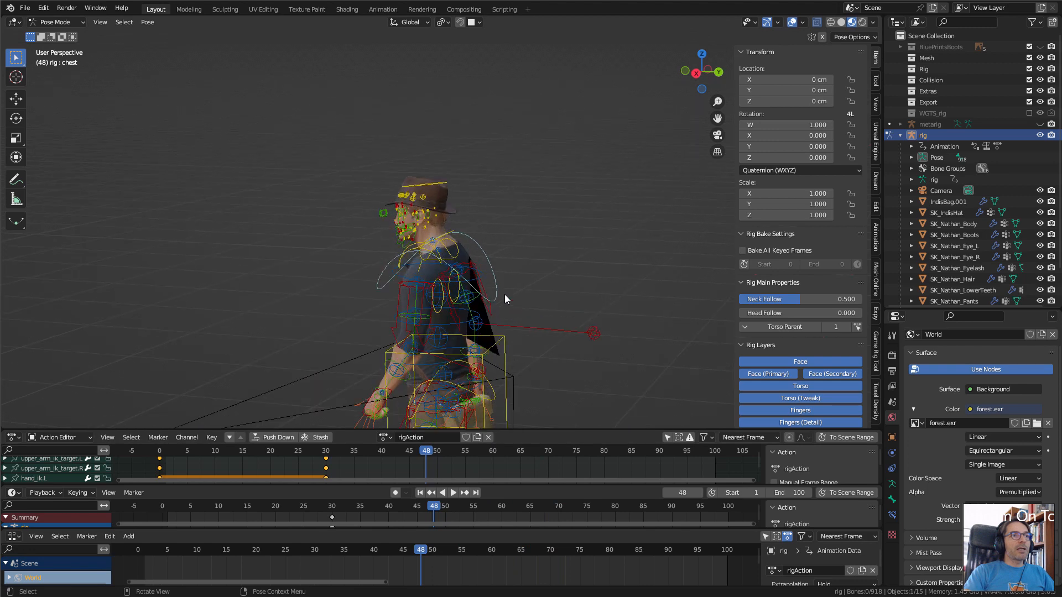
{"action": "middle_click_drag", "start_coordinate": [505, 300], "coordinate": [506, 186], "text": "shift"}
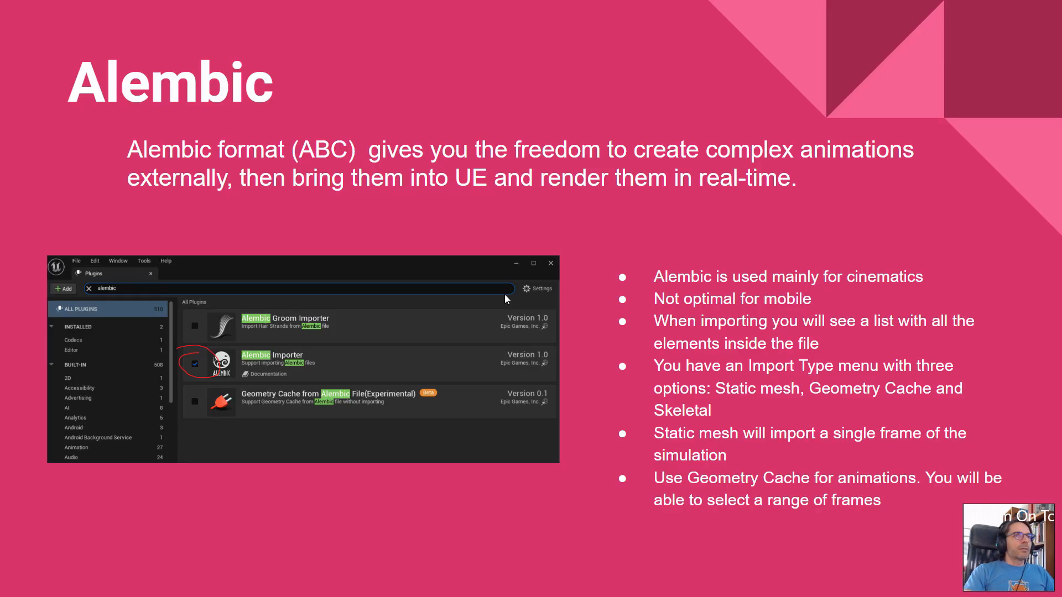
{"action": "key", "text": "Right"}
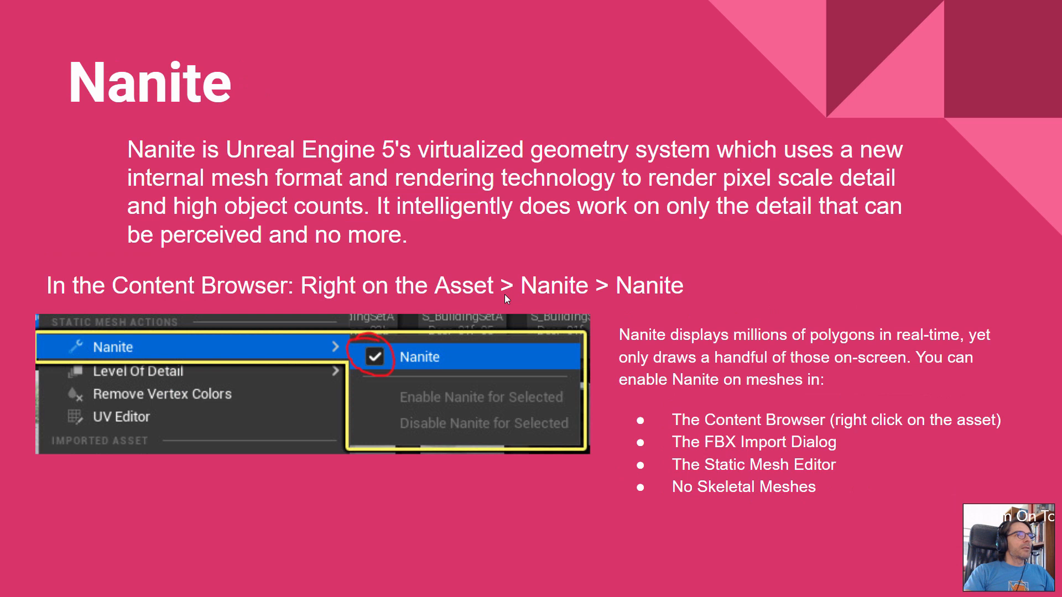